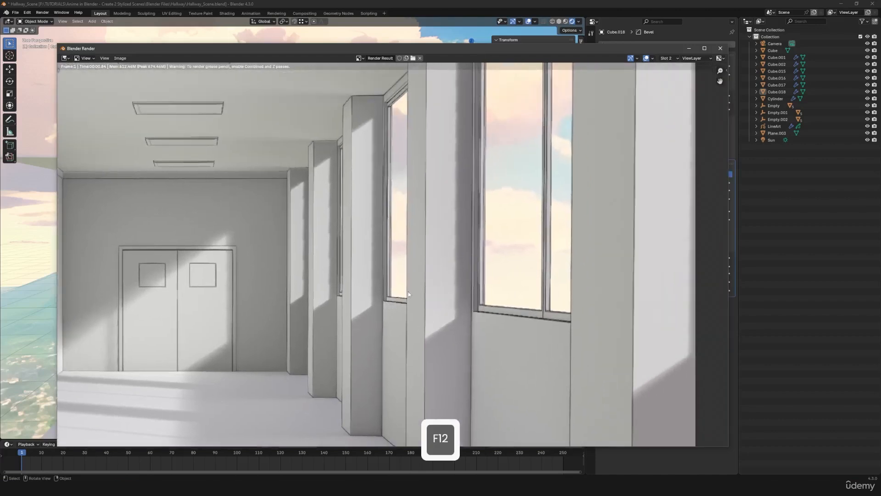
- Examine the sunlight shadow edges on the pillars and the far double doors in the rendered image, and close the render
{"action": "scroll", "coordinate": [409, 289], "scroll_direction": "up", "scroll_amount": 1}
{"action": "middle_click_drag", "start_coordinate": [448, 241], "coordinate": [397, 318]}
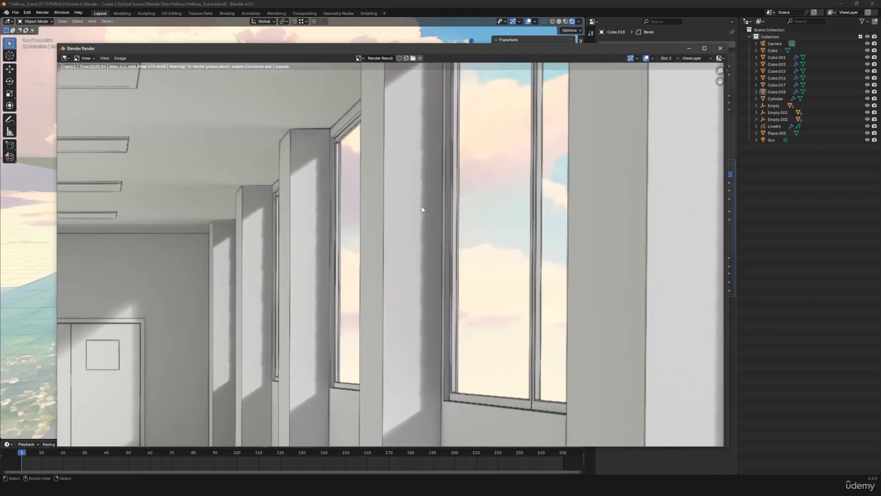
{"action": "scroll", "coordinate": [409, 237], "scroll_direction": "down", "scroll_amount": 1}
{"action": "middle_click_drag", "start_coordinate": [403, 260], "coordinate": [410, 256]}
{"action": "scroll", "coordinate": [410, 256], "scroll_direction": "up", "scroll_amount": 4}
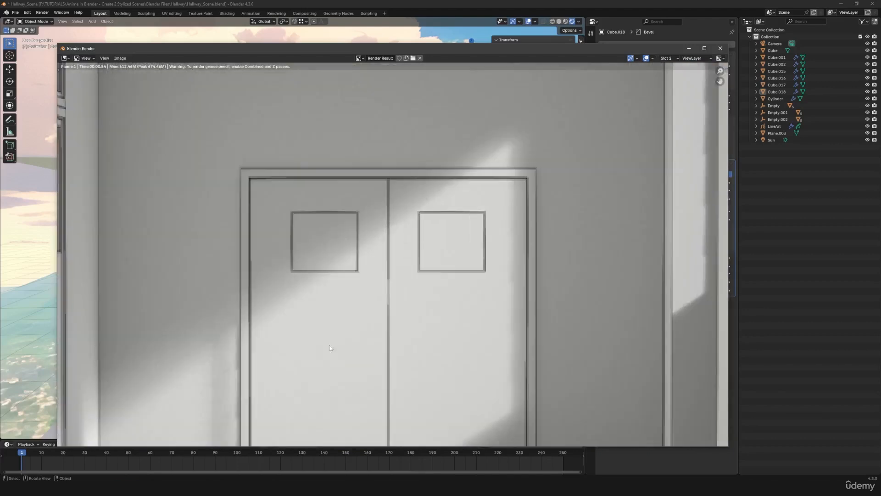
{"action": "scroll", "coordinate": [308, 316], "scroll_direction": "down", "scroll_amount": 8}
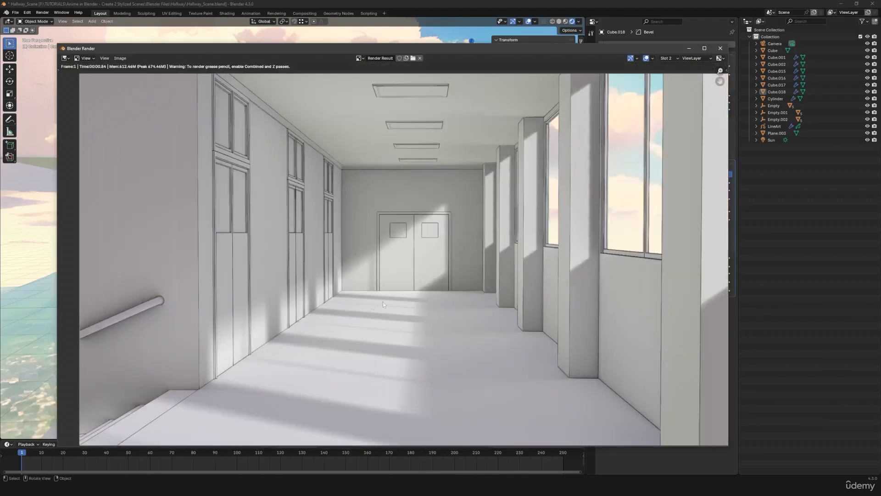
{"action": "scroll", "coordinate": [383, 302], "scroll_direction": "up", "scroll_amount": 1}
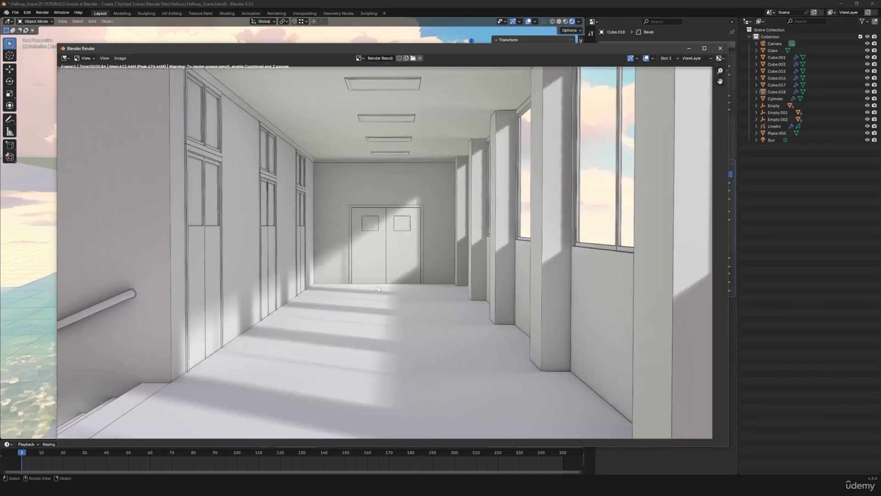
{"action": "left_click", "coordinate": [720, 48]}
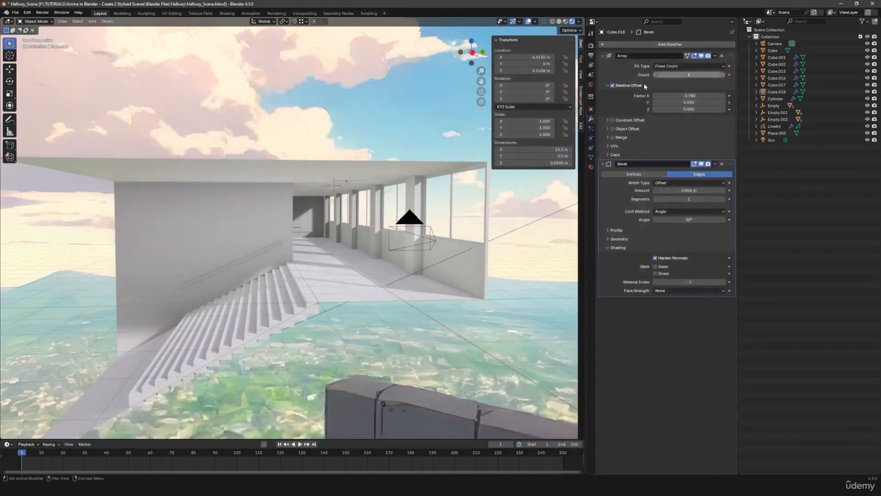
- Enable Jitter in the Sun light's shadow settings
{"action": "left_click", "coordinate": [772, 141]}
{"action": "middle_click_drag", "start_coordinate": [413, 269], "coordinate": [388, 267]}
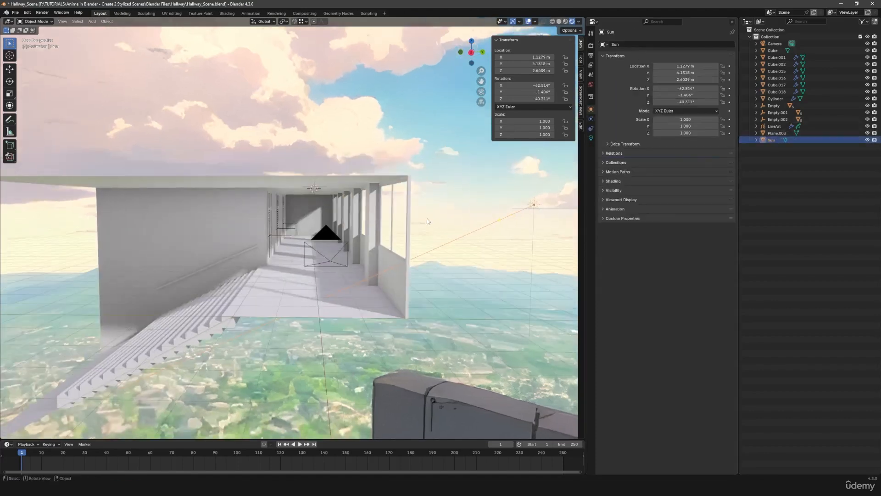
{"action": "scroll", "coordinate": [404, 258], "scroll_direction": "up", "scroll_amount": 6}
{"action": "left_click", "coordinate": [590, 138]}
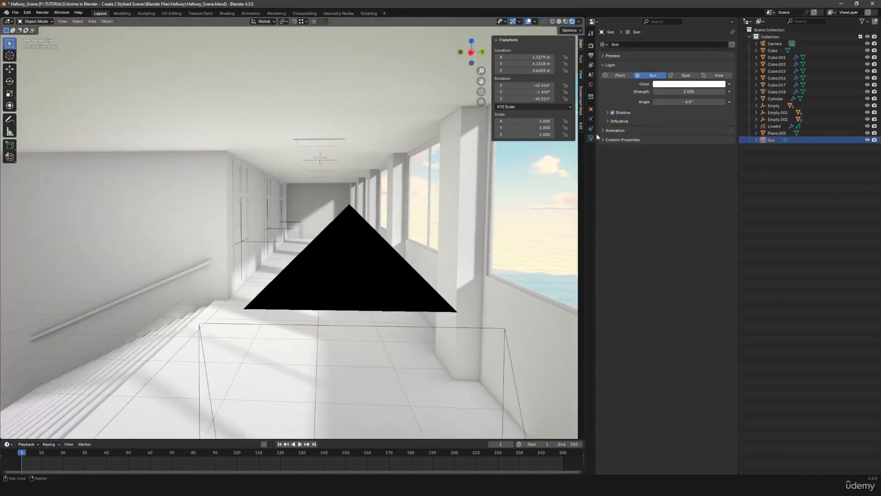
{"action": "left_click", "coordinate": [626, 113]}
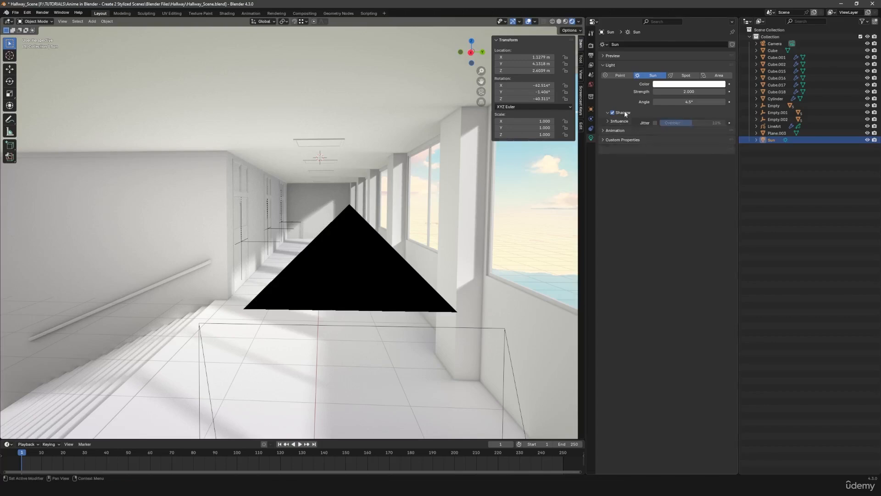
{"action": "left_click", "coordinate": [613, 113]}
{"action": "left_click", "coordinate": [612, 112]}
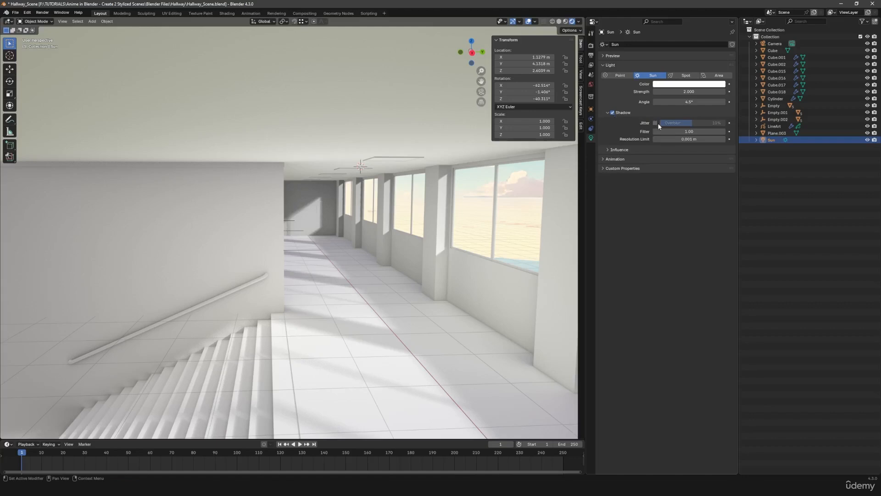
{"action": "left_click", "coordinate": [656, 123]}
- Render the hallway and inspect the shadow edges on the window pillars up close
{"action": "middle_click_drag", "start_coordinate": [432, 258], "coordinate": [420, 258]}
{"action": "key", "text": "F12"}
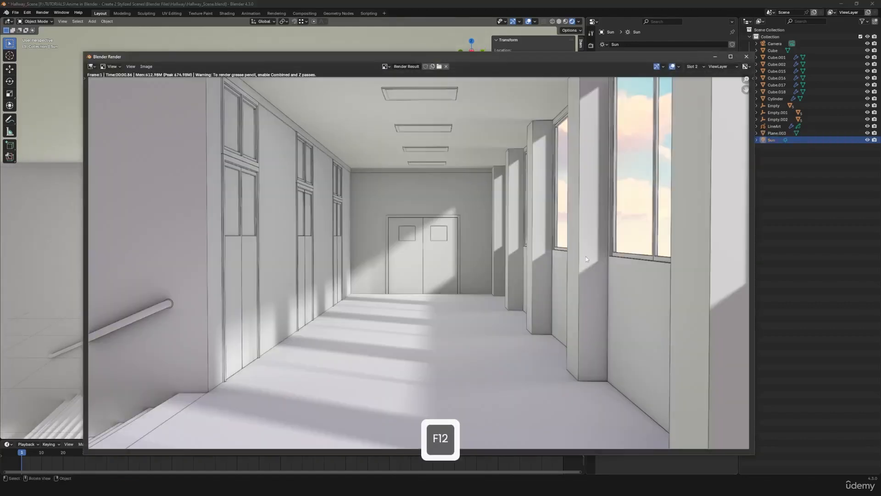
{"action": "middle_click_drag", "start_coordinate": [541, 235], "coordinate": [423, 260]}
{"action": "scroll", "coordinate": [423, 259], "scroll_direction": "up", "scroll_amount": 3}
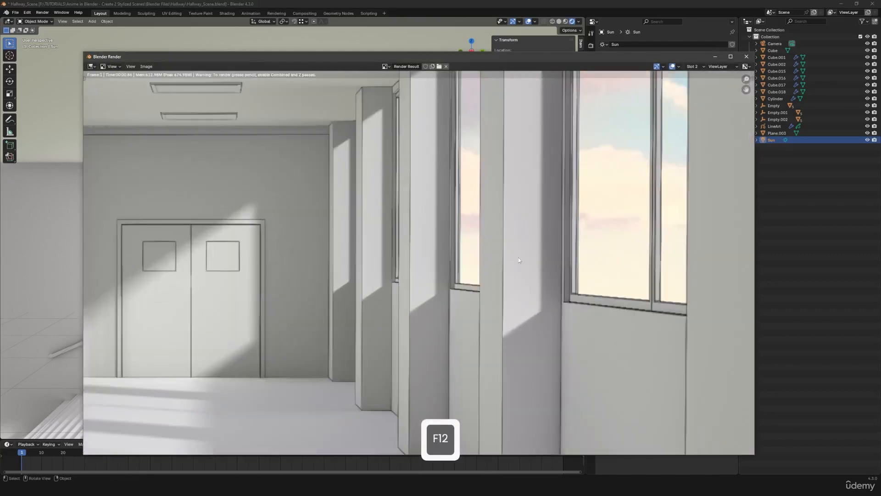
{"action": "middle_click_drag", "start_coordinate": [538, 120], "coordinate": [437, 193]}
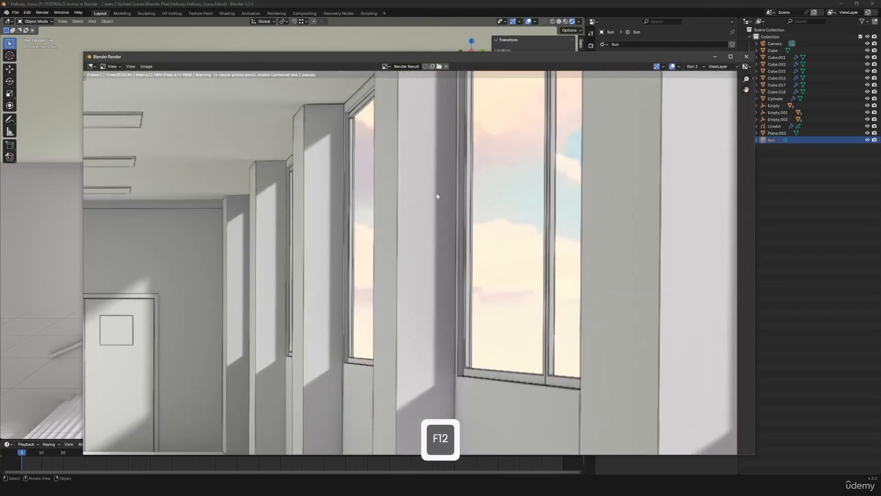
{"action": "left_click", "coordinate": [746, 56]}
- Turn off the Sun's shadow jitter and render the hallway to check the pillar shadows without it
{"action": "left_click", "coordinate": [612, 112]}
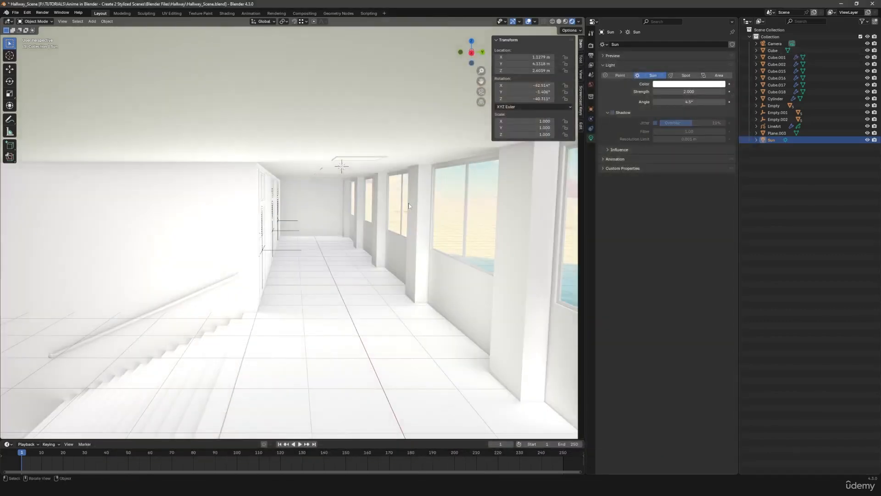
{"action": "left_click", "coordinate": [612, 113]}
{"action": "left_click", "coordinate": [655, 123]}
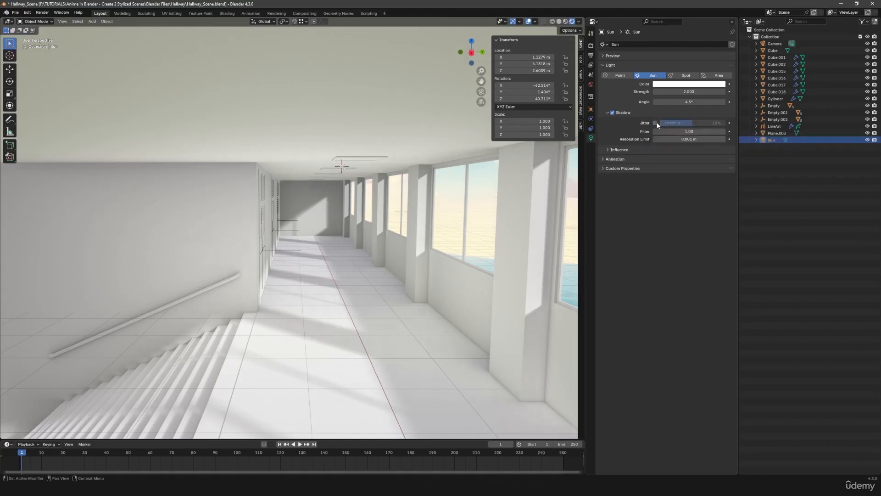
{"action": "key", "text": "F12"}
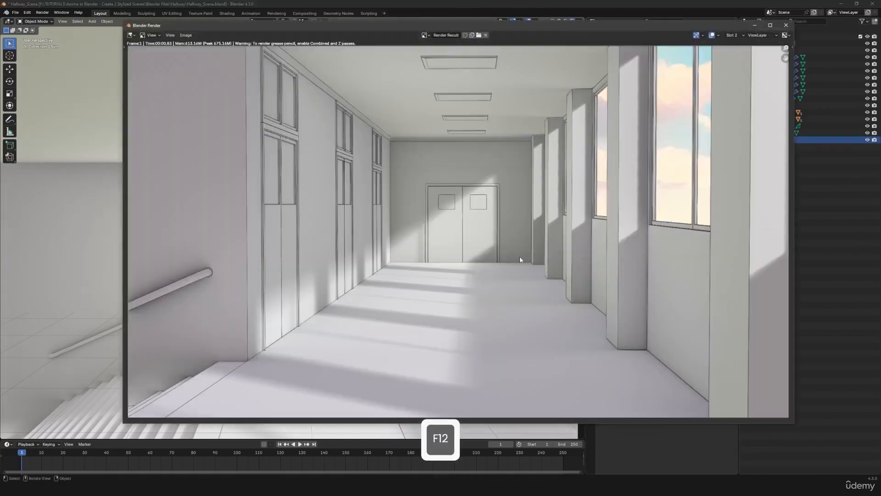
{"action": "scroll", "coordinate": [520, 256], "scroll_direction": "down", "scroll_amount": 1}
{"action": "middle_click_drag", "start_coordinate": [555, 232], "coordinate": [383, 297]}
{"action": "scroll", "coordinate": [386, 275], "scroll_direction": "up", "scroll_amount": 4}
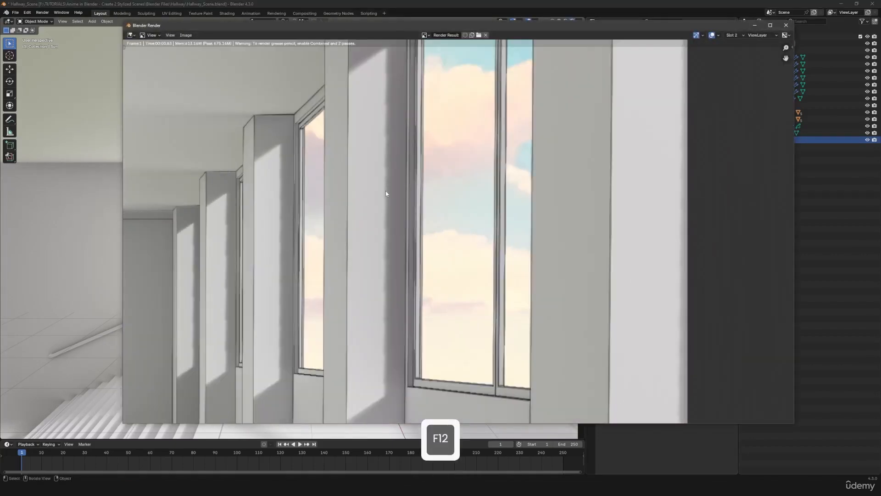
- Re-enable Jitter for the Sun's shadows and render the hallway into Slot 1
{"action": "key", "text": "j"}
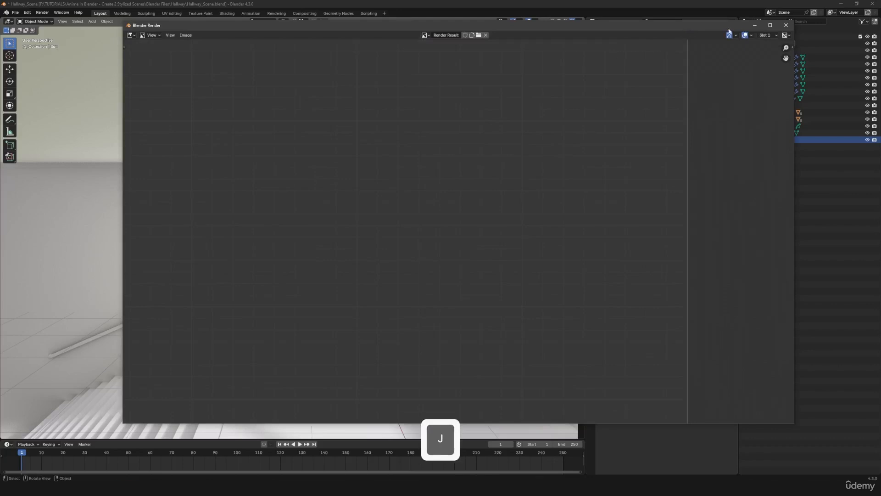
{"action": "scroll", "coordinate": [519, 178], "scroll_direction": "down", "scroll_amount": 2}
{"action": "middle_click_drag", "start_coordinate": [495, 188], "coordinate": [552, 177]}
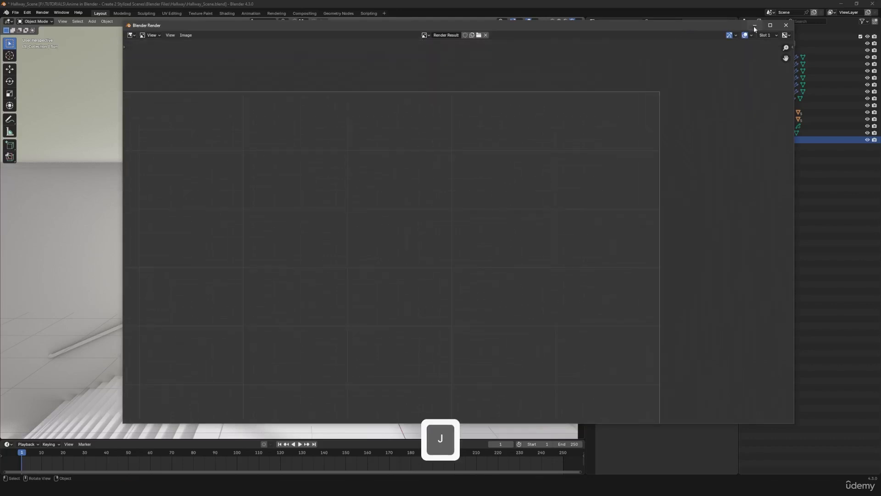
{"action": "left_click", "coordinate": [756, 26]}
{"action": "left_click", "coordinate": [655, 123]}
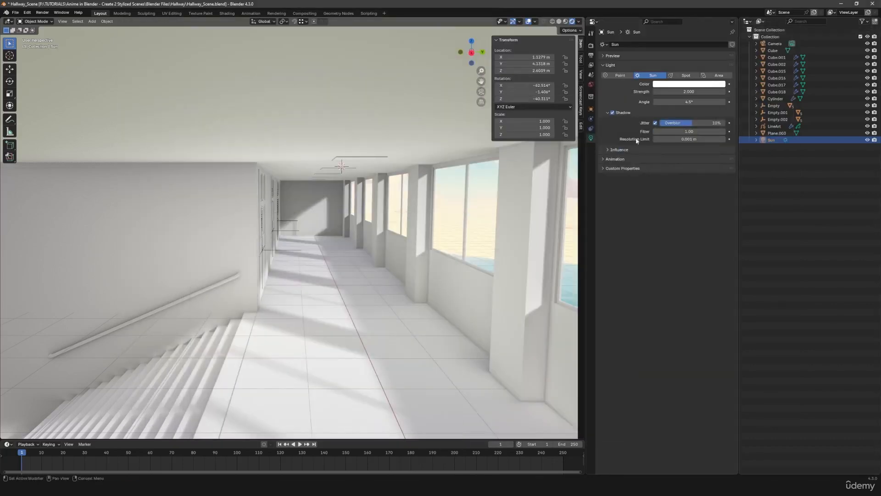
{"action": "key", "text": "F12"}
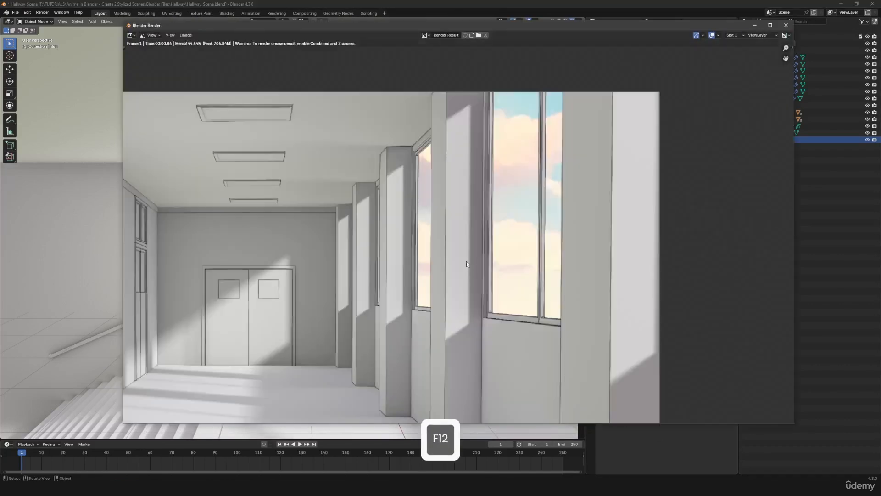
{"action": "scroll", "coordinate": [466, 263], "scroll_direction": "down", "scroll_amount": 3}
{"action": "middle_click_drag", "start_coordinate": [450, 269], "coordinate": [479, 255]}
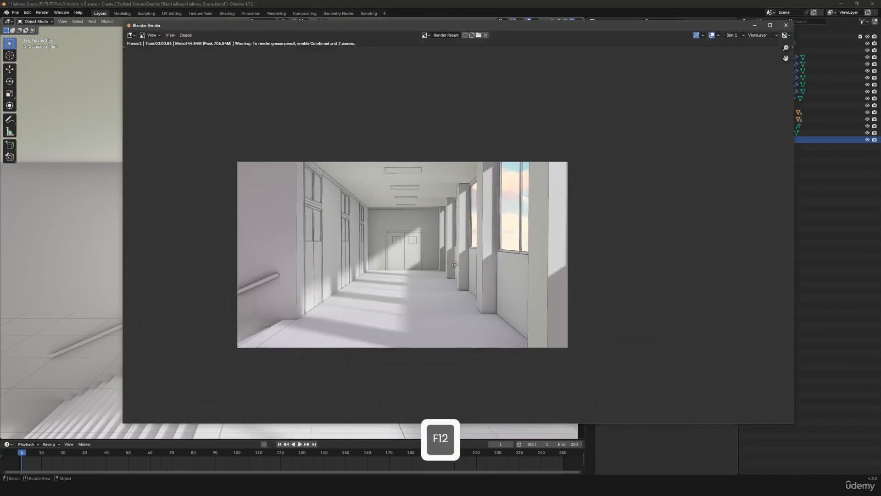
{"action": "scroll", "coordinate": [480, 254], "scroll_direction": "up", "scroll_amount": 2}
{"action": "scroll", "coordinate": [500, 247], "scroll_direction": "up", "scroll_amount": 1}
- Compare the shadow edges between the Slot 1 and Slot 2 renders, and close the render
{"action": "key", "text": "j"}
{"action": "key", "text": "j"}
{"action": "key", "text": "j"}
{"action": "key", "text": "j"}
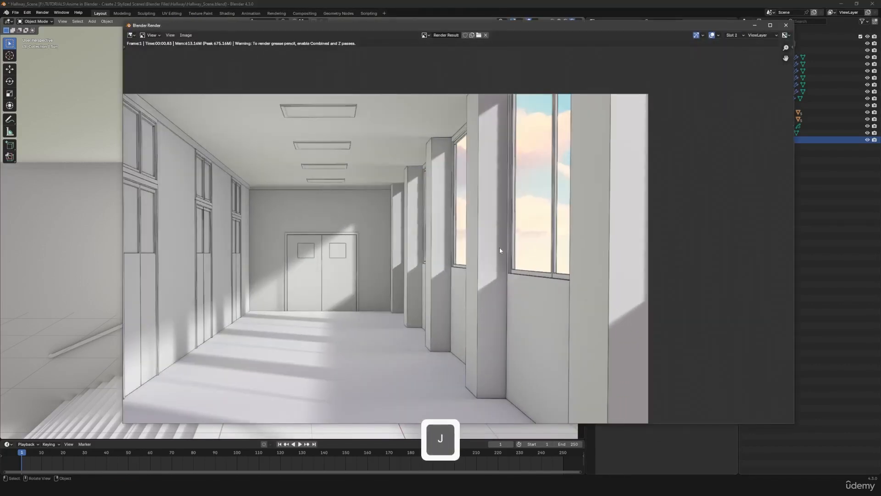
{"action": "key", "text": "j"}
{"action": "key", "text": "j"}
{"action": "key", "text": "j"}
{"action": "key", "text": "j"}
{"action": "key", "text": "j"}
{"action": "key", "text": "j"}
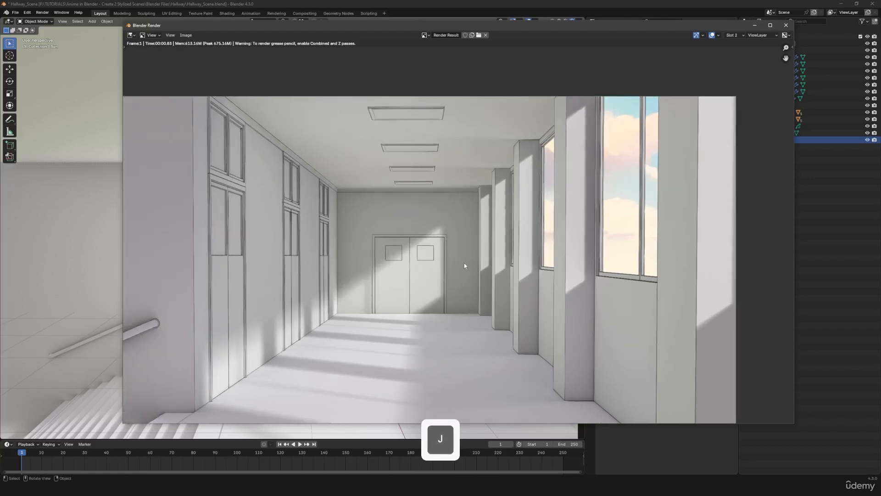
{"action": "scroll", "coordinate": [464, 260], "scroll_direction": "up", "scroll_amount": 6}
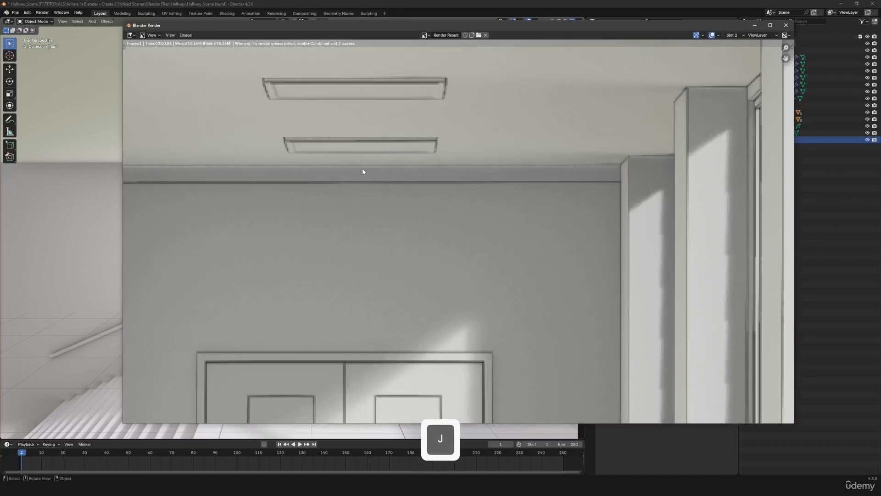
{"action": "key", "text": "j"}
{"action": "key", "text": "j"}
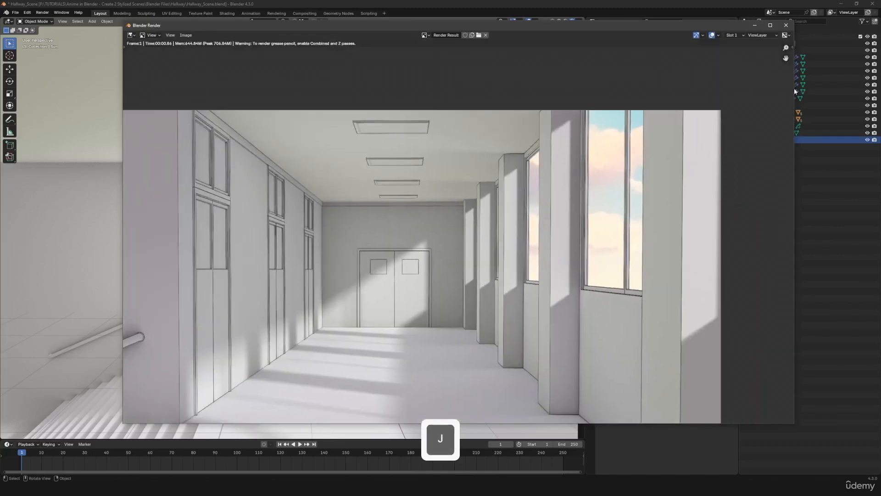
{"action": "left_click", "coordinate": [786, 25]}
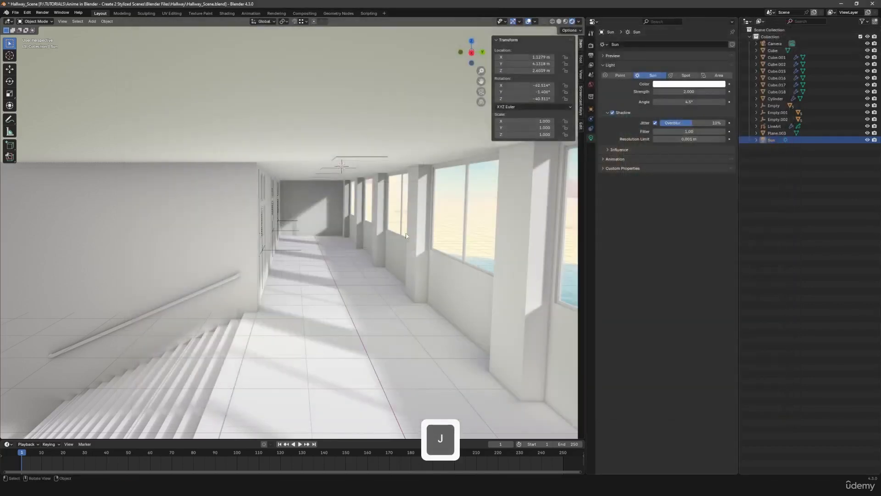
- Enter Edit Mode on the hallway shell object and isolate it in local view with solid shading
{"action": "middle_click_drag", "start_coordinate": [365, 288], "coordinate": [390, 277], "text": "shift"}
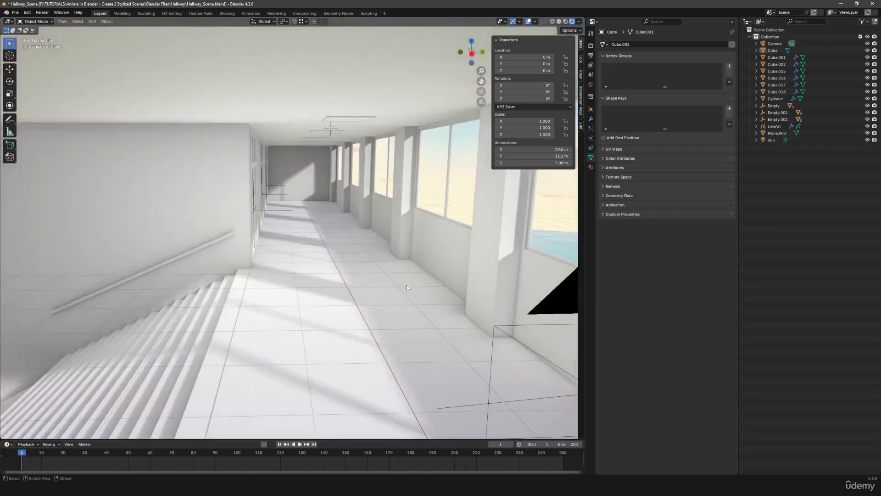
{"action": "middle_click_drag", "start_coordinate": [405, 289], "coordinate": [354, 257]}
{"action": "left_click", "coordinate": [342, 248]}
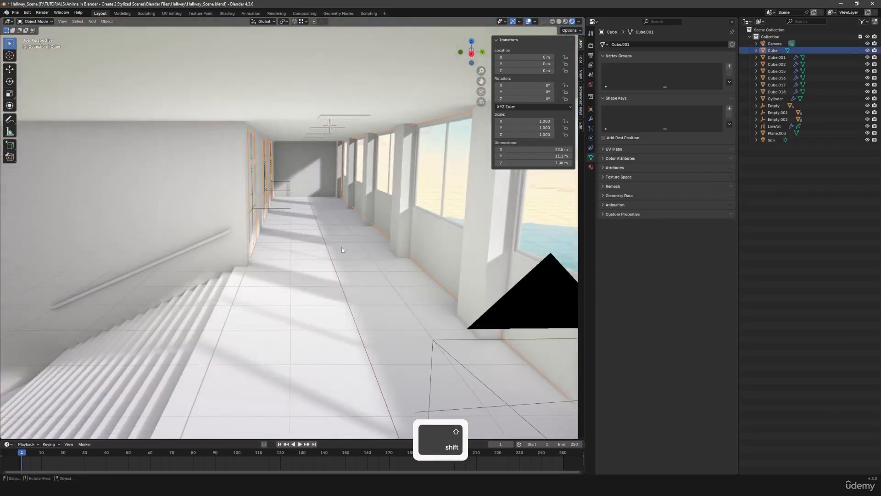
{"action": "mouse_move", "coordinate": [313, 278]}
{"action": "middle_mouse_down", "text": "shift"}
{"action": "mouse_move", "coordinate": [332, 275]}
{"action": "mouse_move", "coordinate": [326, 283]}
{"action": "middle_mouse_up", "text": "shift"}
{"action": "key", "text": "Tab"}
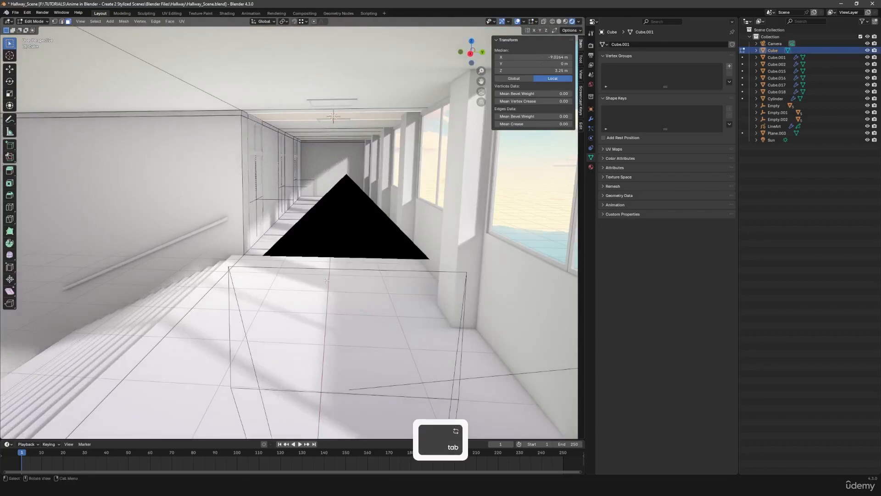
{"action": "key", "text": "slash"}
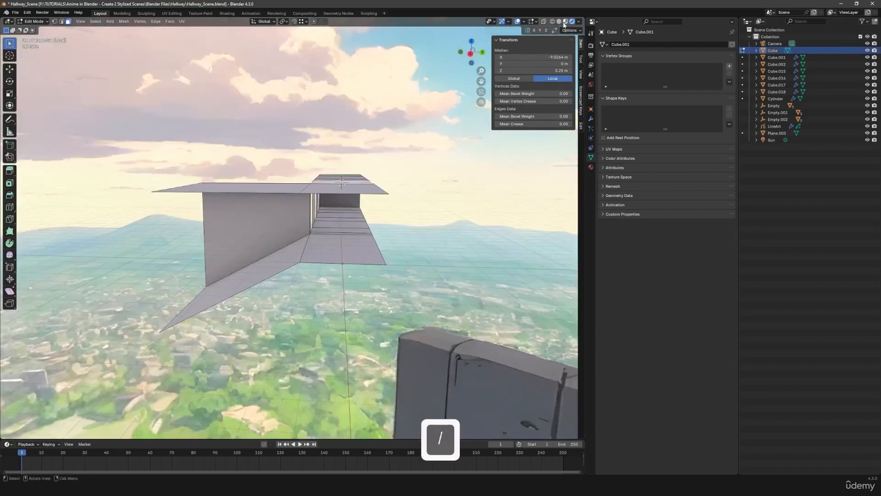
{"action": "left_click", "coordinate": [559, 22]}
- Select all the faces that form the hallway floor in face select mode
{"action": "mouse_move", "coordinate": [373, 230]}
{"action": "middle_mouse_down"}
{"action": "mouse_move", "coordinate": [320, 225]}
{"action": "mouse_move", "coordinate": [340, 215]}
{"action": "mouse_move", "coordinate": [348, 250]}
{"action": "mouse_move", "coordinate": [325, 230]}
{"action": "middle_mouse_up"}
{"action": "key", "text": "3"}
{"action": "left_click", "coordinate": [305, 183]}
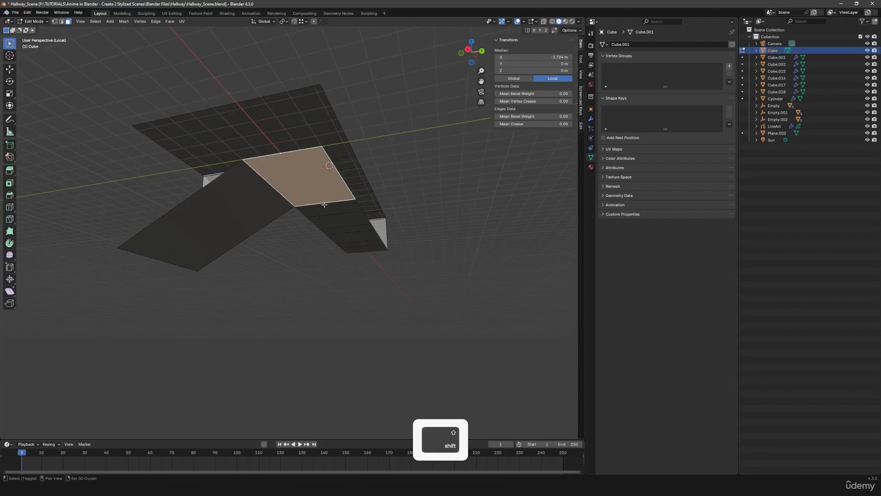
{"action": "left_click", "coordinate": [337, 215], "text": "shift"}
{"action": "left_click", "coordinate": [357, 238], "text": "shift"}
{"action": "left_click", "coordinate": [362, 246], "text": "shift"}
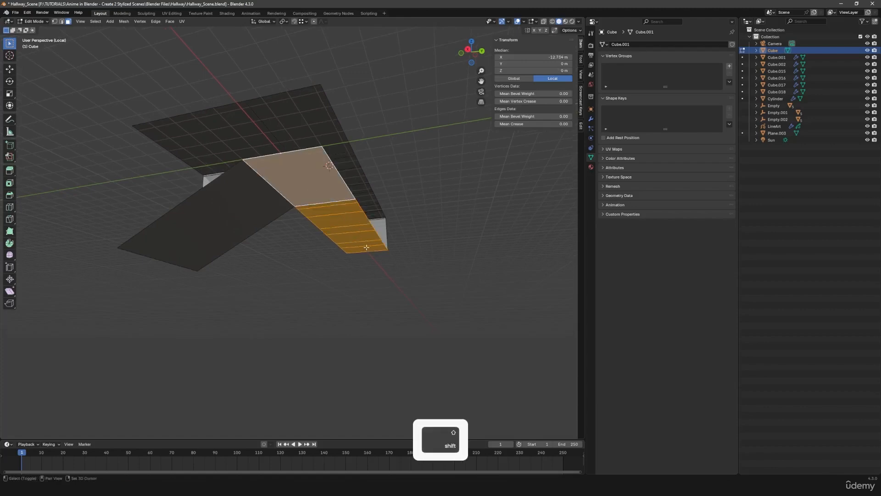
- Separate the selected floor faces into their own object and return to Object Mode
{"action": "middle_click_drag", "start_coordinate": [361, 247], "coordinate": [334, 297]}
{"action": "scroll", "coordinate": [347, 305], "scroll_direction": "up", "scroll_amount": 8}
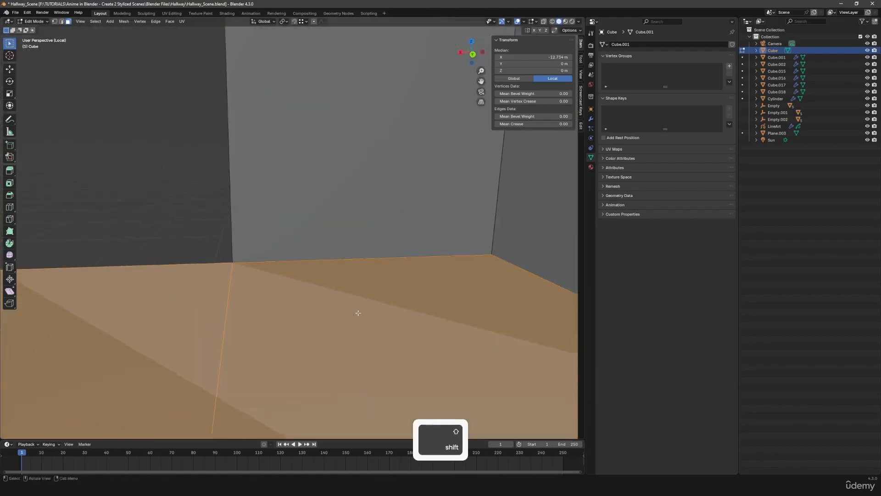
{"action": "middle_click_drag", "start_coordinate": [402, 312], "coordinate": [370, 287]}
{"action": "scroll", "coordinate": [349, 234], "scroll_direction": "down", "scroll_amount": 5}
{"action": "middle_click_drag", "start_coordinate": [345, 234], "coordinate": [363, 274]}
{"action": "key", "text": "p"}
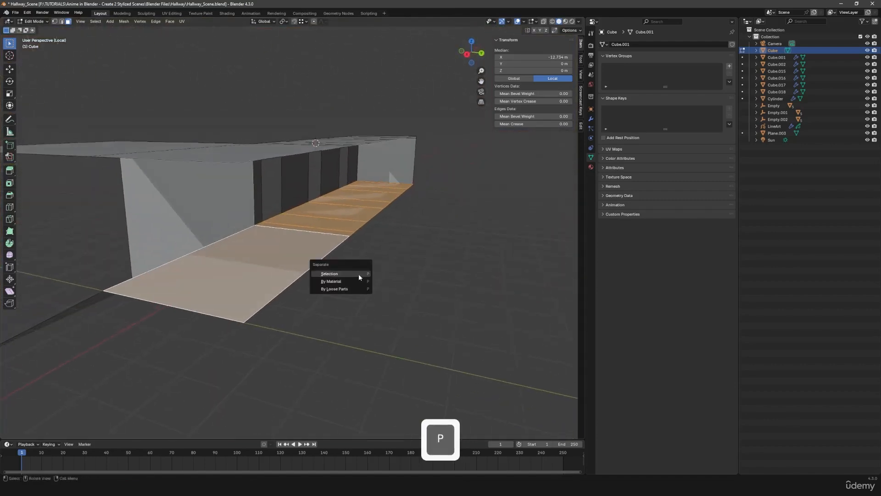
{"action": "left_click", "coordinate": [359, 275]}
{"action": "key", "text": "Tab"}
- Select the separated floor with the material properties shown, and test-move it to check that it is detached from the hallway shell
{"action": "left_click", "coordinate": [289, 243]}
{"action": "key", "text": "a"}
{"action": "key", "text": "a"}
{"action": "middle_click_drag", "start_coordinate": [289, 243], "coordinate": [319, 227]}
{"action": "left_click", "coordinate": [342, 217], "text": "shift"}
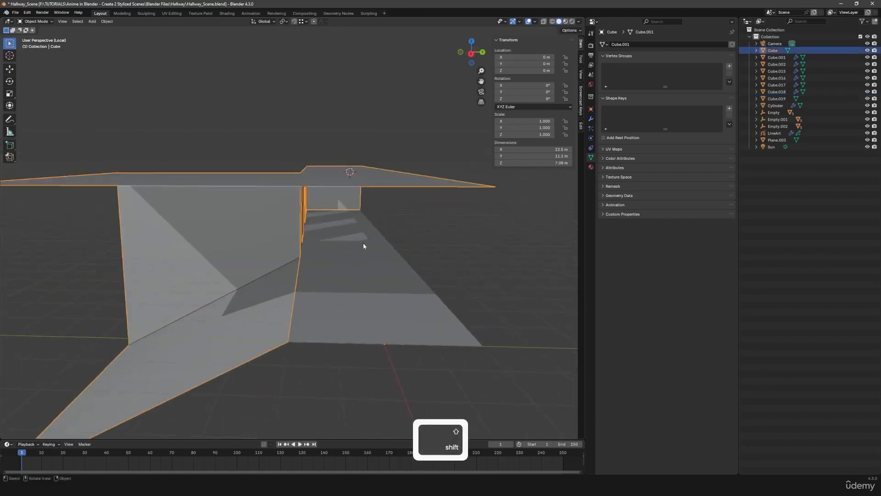
{"action": "left_click", "coordinate": [591, 167]}
{"action": "middle_click_drag", "start_coordinate": [360, 257], "coordinate": [357, 270]}
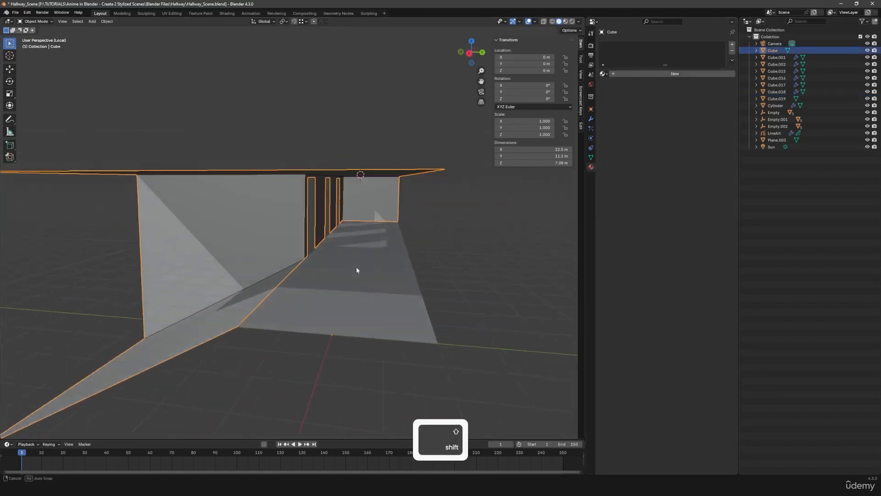
{"action": "middle_click_drag", "start_coordinate": [384, 229], "coordinate": [387, 262]}
{"action": "left_click", "coordinate": [386, 262]}
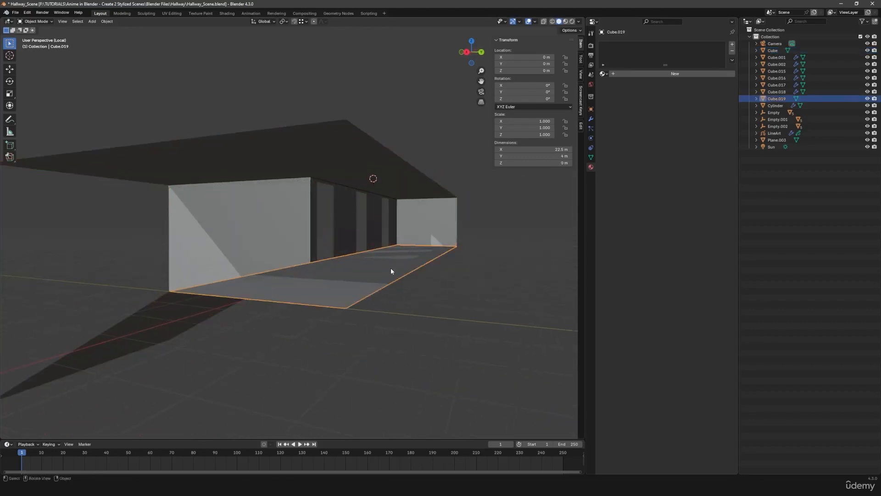
{"action": "key", "text": "g"}
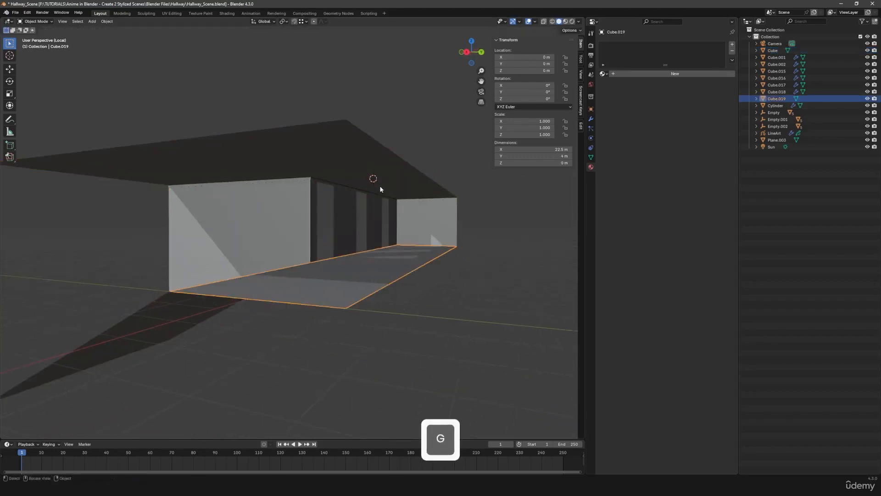
- Enter Edit Mode on the hallway shell and select all of its ceiling faces, including the one at the far end
{"action": "left_click", "coordinate": [311, 197]}
{"action": "key", "text": "Tab"}
{"action": "middle_click_drag", "start_coordinate": [366, 169], "coordinate": [370, 161]}
{"action": "left_click", "coordinate": [377, 171], "text": "alt+shift"}
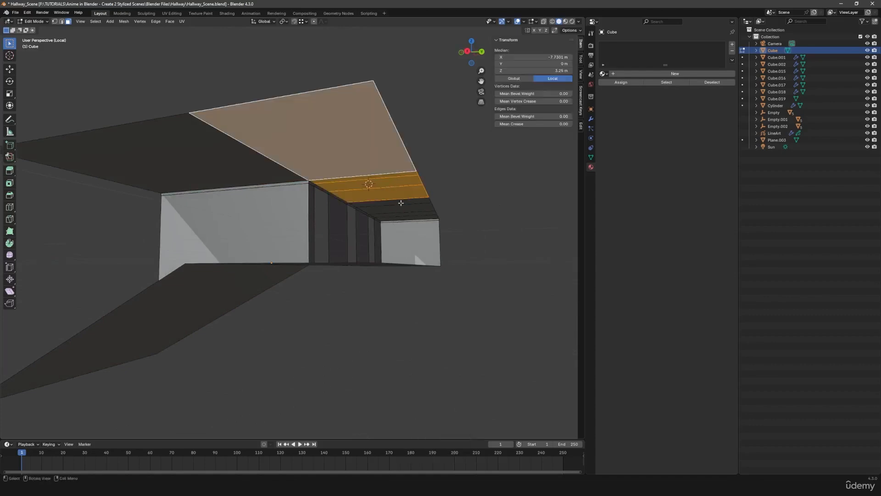
{"action": "left_click_drag", "start_coordinate": [390, 189], "coordinate": [415, 216], "text": "shift"}
{"action": "left_click_drag", "start_coordinate": [278, 176], "coordinate": [301, 171], "text": "shift"}
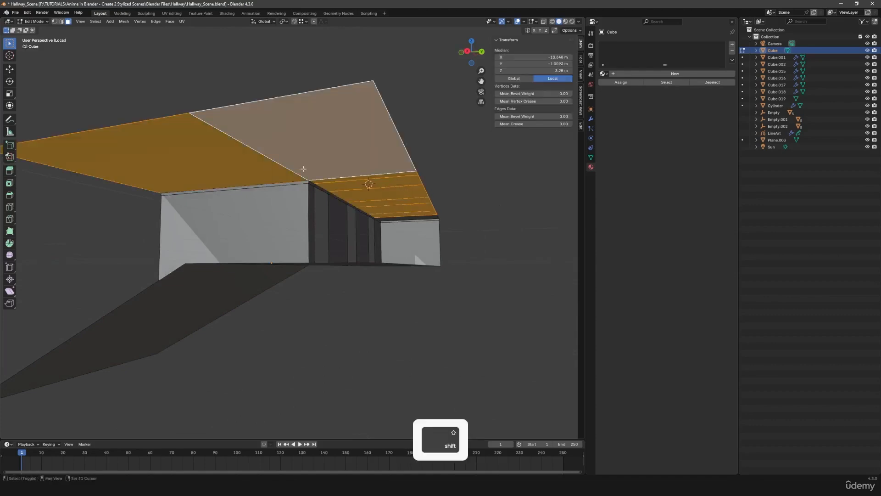
{"action": "middle_click_drag", "start_coordinate": [302, 172], "coordinate": [120, 183]}
{"action": "middle_click_drag", "start_coordinate": [416, 210], "coordinate": [330, 178], "text": "shift"}
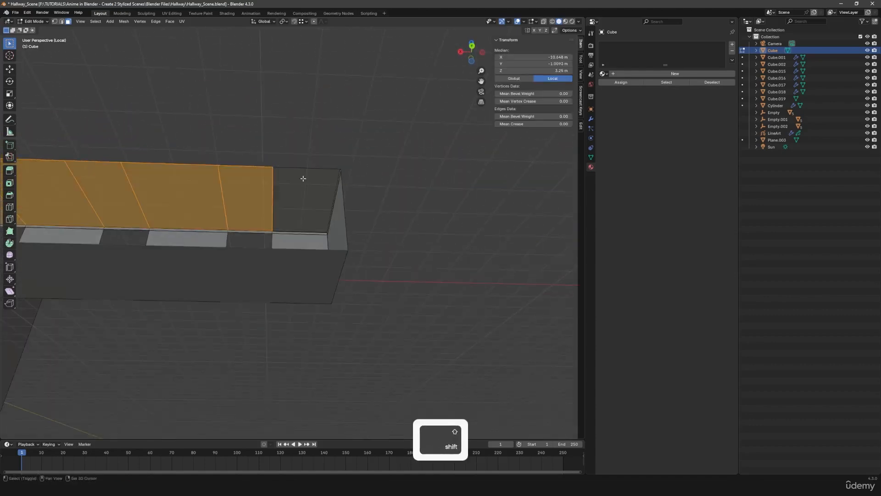
{"action": "left_click_drag", "start_coordinate": [302, 183], "coordinate": [301, 196], "text": "shift"}
{"action": "middle_click_drag", "start_coordinate": [301, 196], "coordinate": [364, 228]}
{"action": "scroll", "coordinate": [364, 228], "scroll_direction": "down", "scroll_amount": 4}
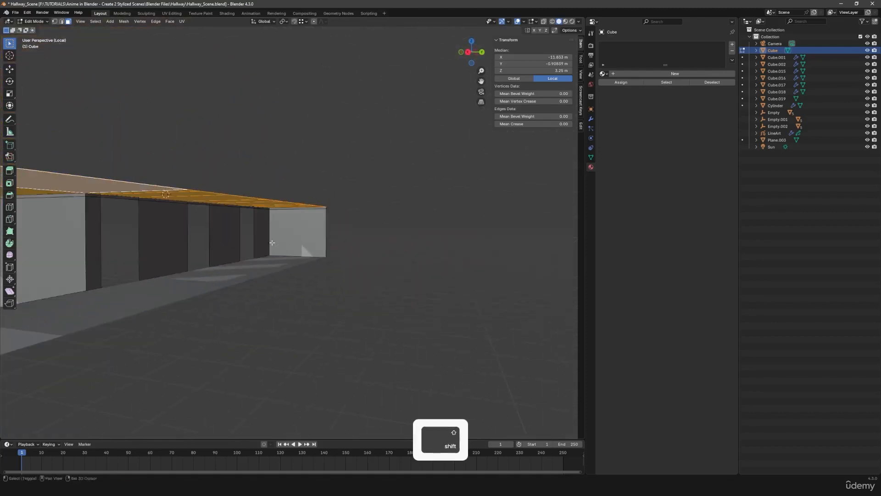
- Separate the selected ceiling faces into their own object and return to Object Mode
{"action": "middle_click_drag", "start_coordinate": [271, 244], "coordinate": [428, 244], "text": "shift"}
{"action": "key", "text": "p"}
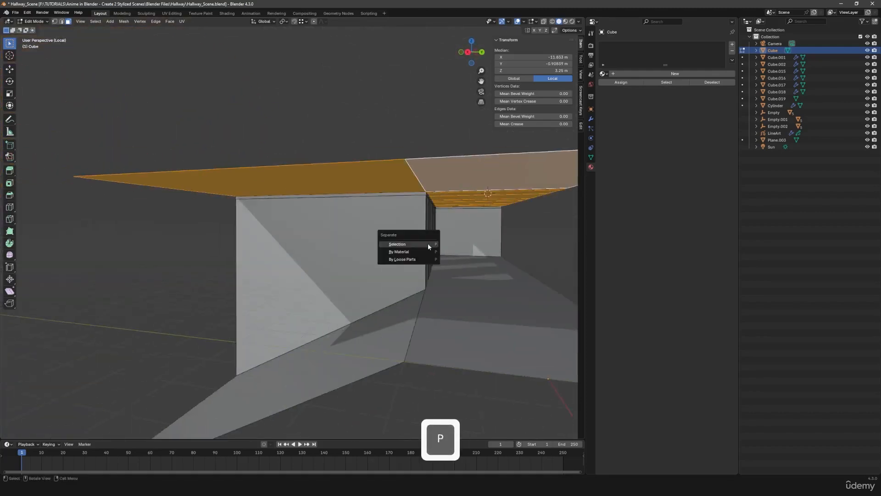
{"action": "left_click", "coordinate": [428, 243]}
{"action": "key", "text": "Tab"}
- Check that the walls and ceiling are separate objects by selecting them individually and trying a move, and cancel the move
{"action": "key", "text": "a"}
{"action": "key", "text": "a"}
{"action": "middle_click_drag", "start_coordinate": [461, 245], "coordinate": [456, 249]}
{"action": "left_click", "coordinate": [337, 250]}
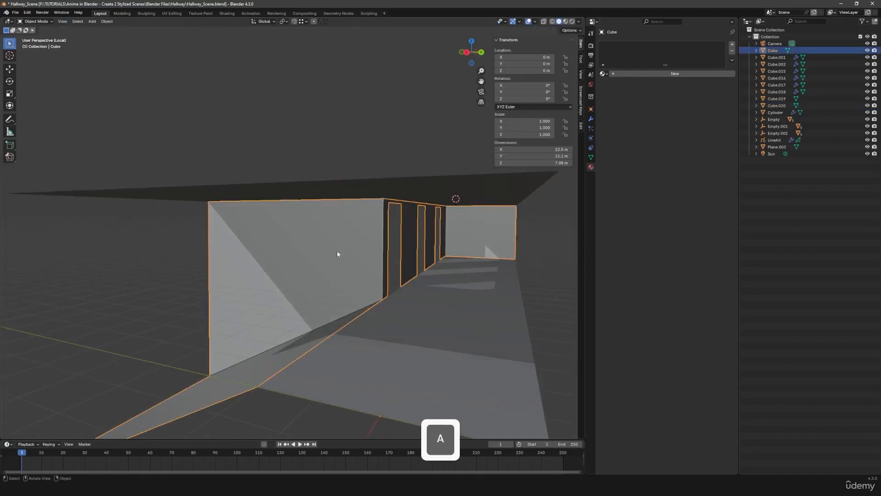
{"action": "key", "text": "g"}
{"action": "right_click", "coordinate": [412, 184]}
{"action": "left_click", "coordinate": [412, 184]}
- Select the floor, leave local view, and switch to the Shading workspace with the shader editor set to Object
{"action": "left_click", "coordinate": [451, 321]}
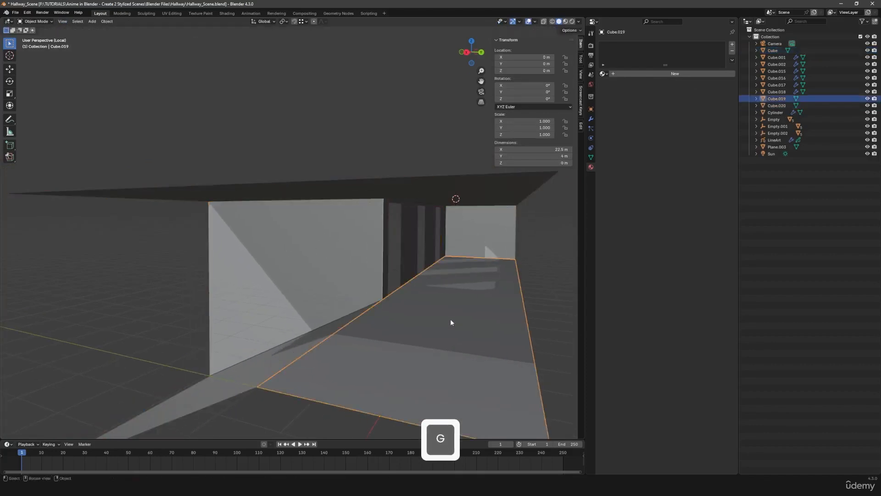
{"action": "key", "text": "slash"}
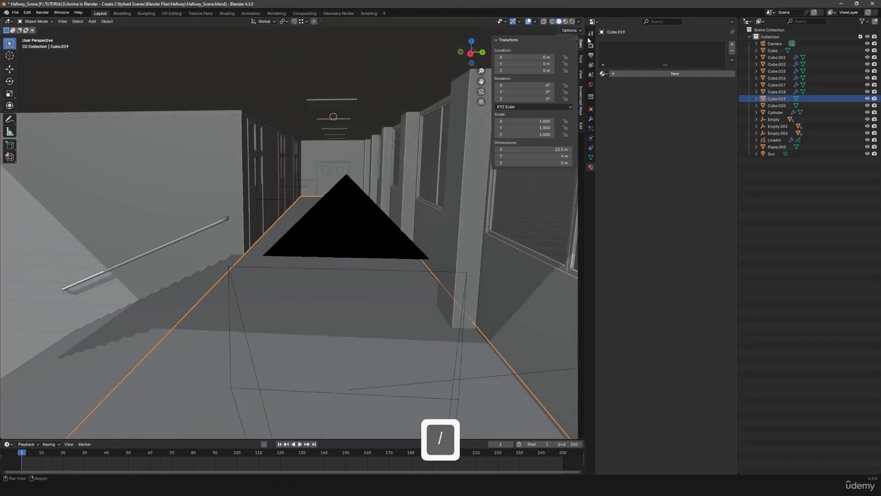
{"action": "left_click", "coordinate": [227, 13]}
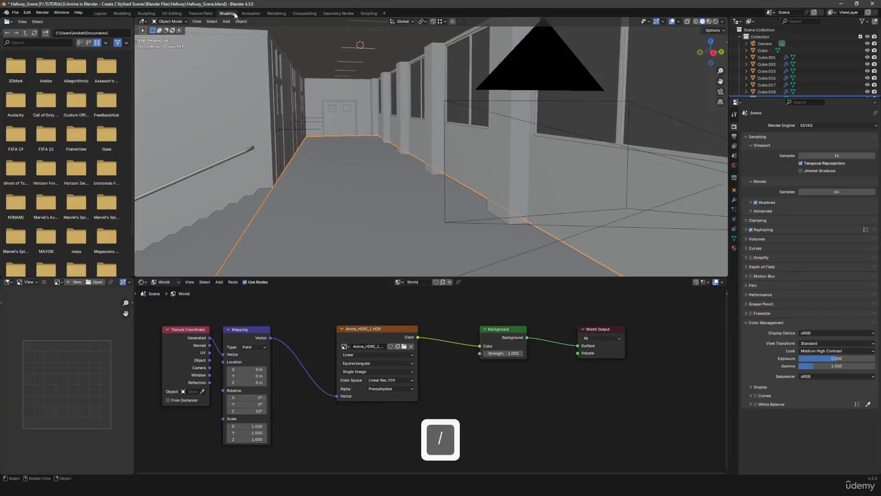
{"action": "middle_click_drag", "start_coordinate": [366, 295], "coordinate": [417, 321]}
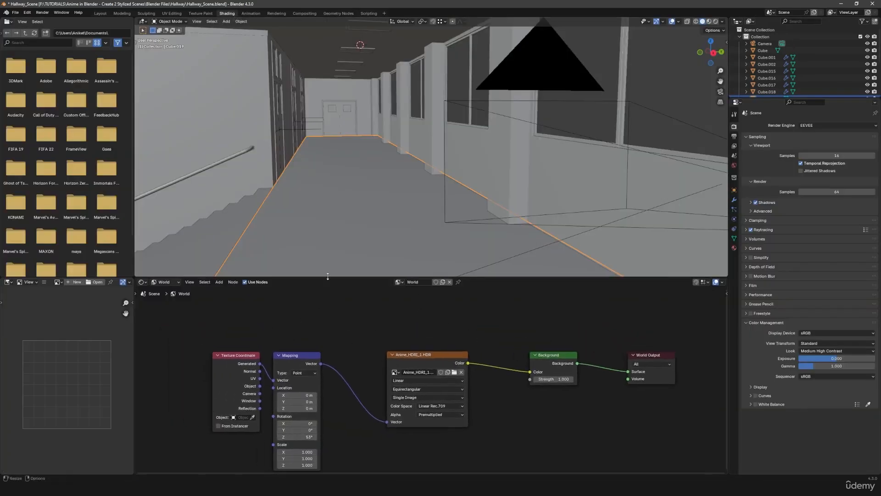
{"action": "left_click", "coordinate": [175, 281]}
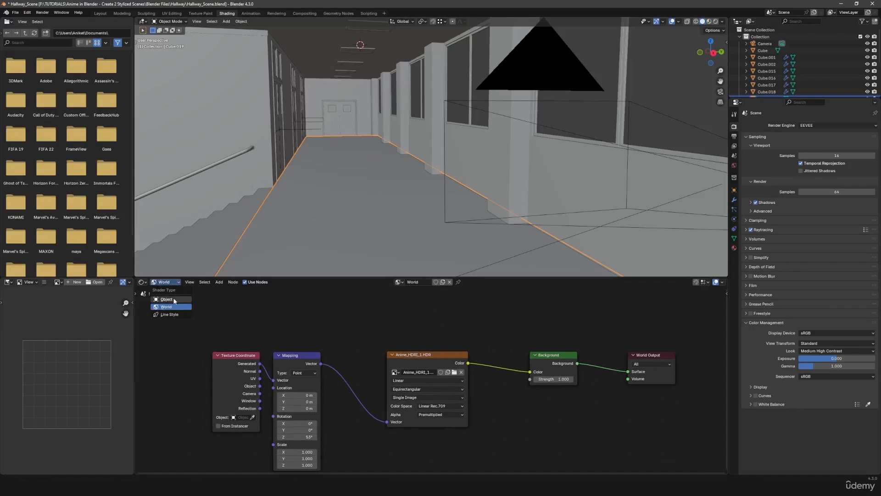
{"action": "left_click", "coordinate": [174, 300]}
- Show the scene in rendered shading and create a new material named Ground on the floor object
{"action": "scroll", "coordinate": [339, 184], "scroll_direction": "down", "scroll_amount": 2}
{"action": "middle_click_drag", "start_coordinate": [360, 146], "coordinate": [372, 176]}
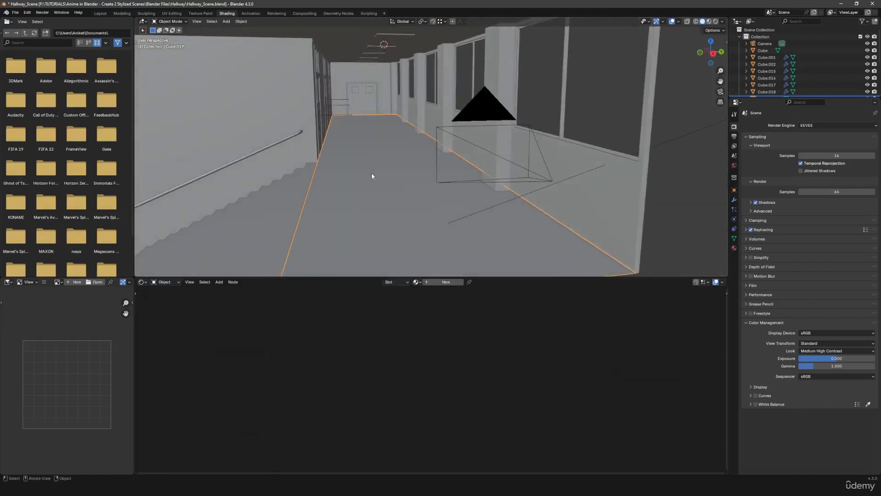
{"action": "left_click", "coordinate": [715, 21]}
{"action": "left_click", "coordinate": [438, 282]}
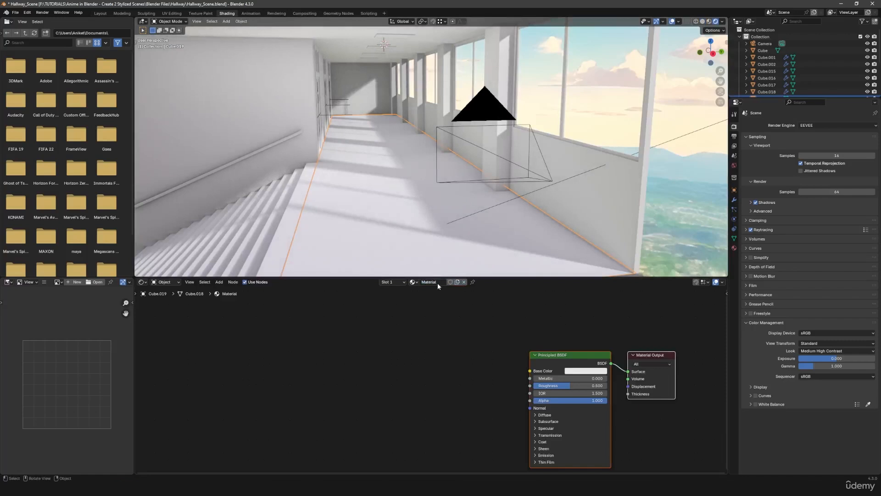
{"action": "double_click", "coordinate": [437, 282]}
{"action": "type", "text": "G"}
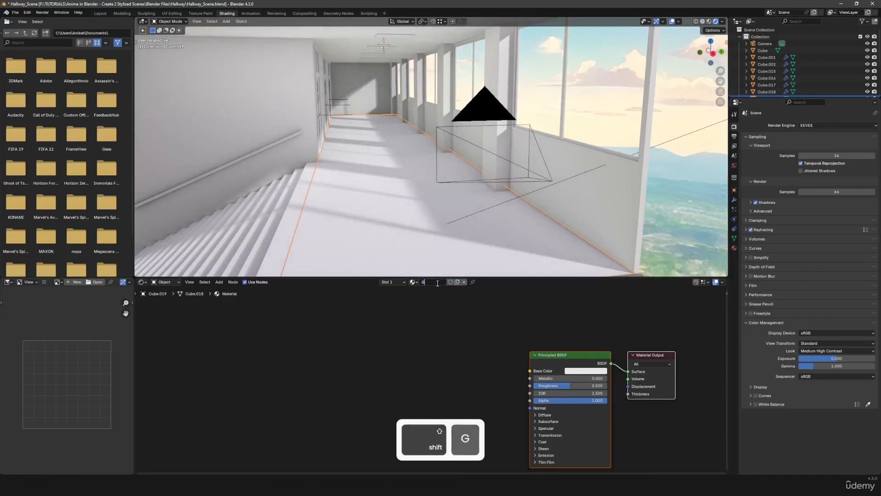
{"action": "type", "text": "round"}
{"action": "key", "text": "Return"}
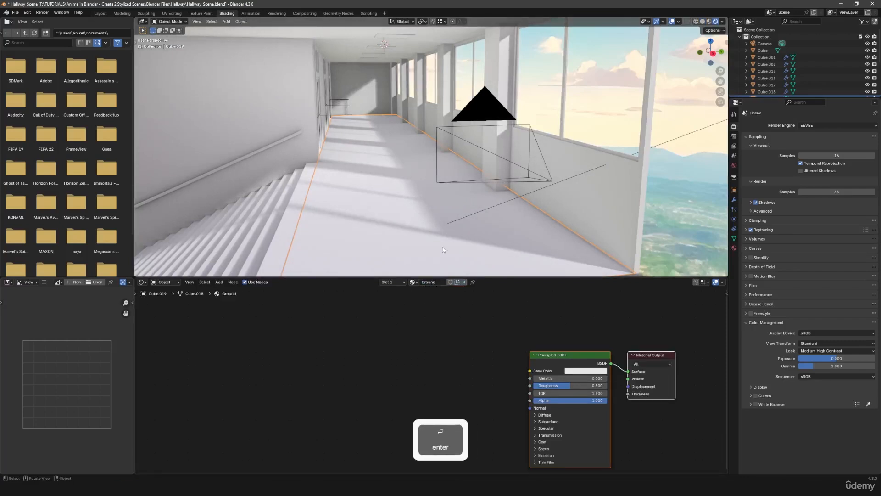
- View the hallway through the camera, and reposition the Principled BSDF and Material Output nodes with more space between them
{"action": "mouse_move", "coordinate": [438, 208]}
{"action": "middle_mouse_down"}
{"action": "mouse_move", "coordinate": [430, 209]}
{"action": "mouse_move", "coordinate": [447, 203]}
{"action": "middle_mouse_up"}
{"action": "key", "text": "KP_0"}
{"action": "left_click_drag", "start_coordinate": [552, 365], "coordinate": [357, 333]}
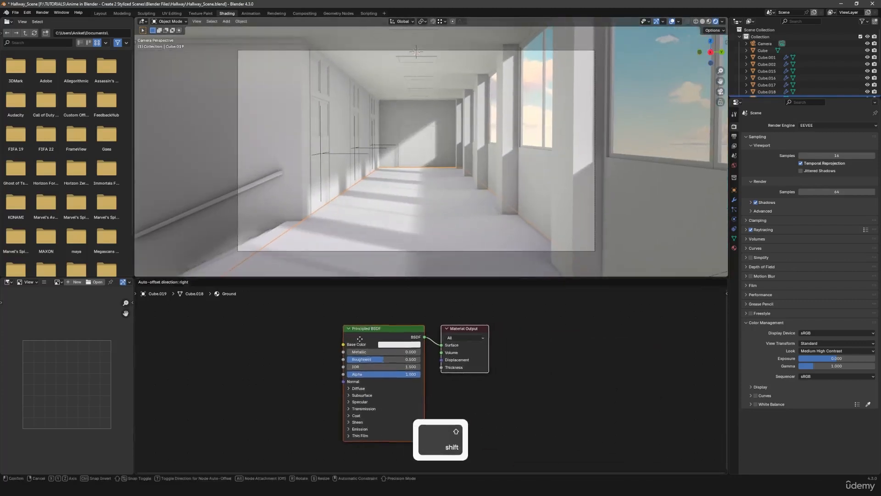
{"action": "left_click", "coordinate": [516, 353]}
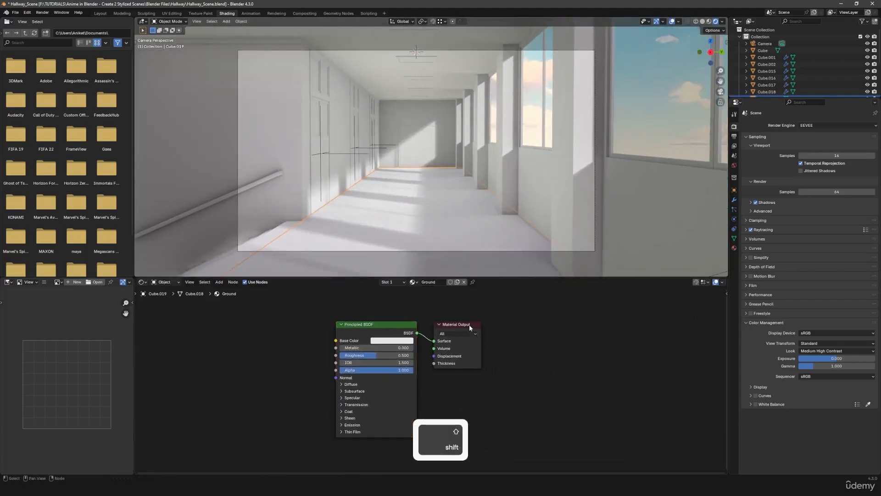
{"action": "left_click_drag", "start_coordinate": [469, 325], "coordinate": [543, 323]}
- Try a warm beige as the base color of the Ground material's Principled BSDF
{"action": "left_click", "coordinate": [391, 340]}
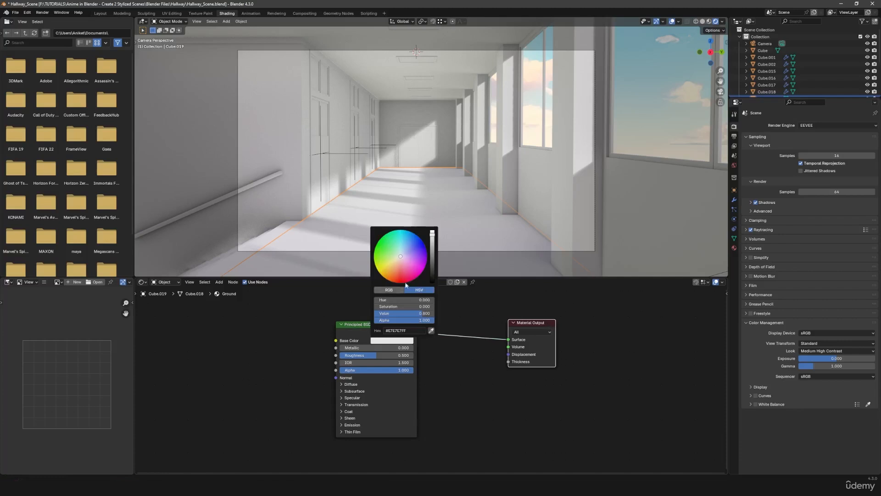
{"action": "left_click_drag", "start_coordinate": [400, 257], "coordinate": [398, 256]}
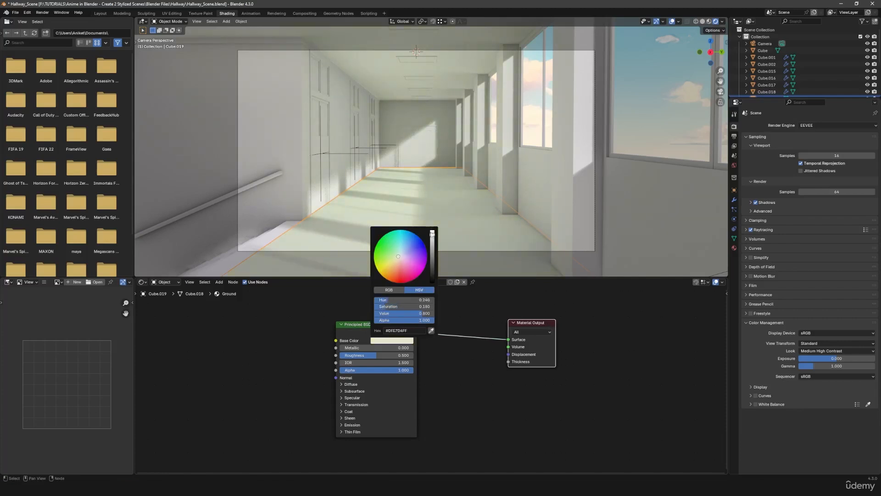
{"action": "left_click_drag", "start_coordinate": [432, 234], "coordinate": [400, 262]}
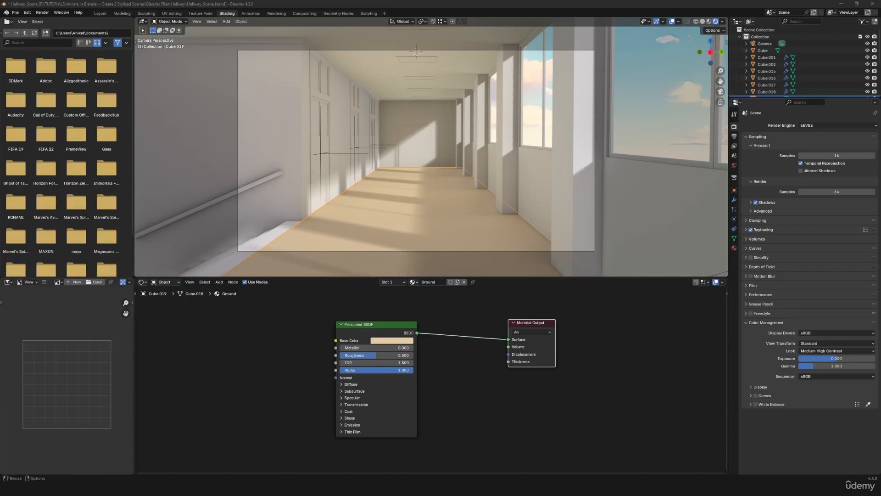
- Examine the anime hallway images on the reference board for floor colors and reflections, and put the board away
{"action": "right_click_drag", "start_coordinate": [0, 177], "coordinate": [381, 177]}
{"action": "scroll", "coordinate": [354, 235], "scroll_direction": "down", "scroll_amount": 4}
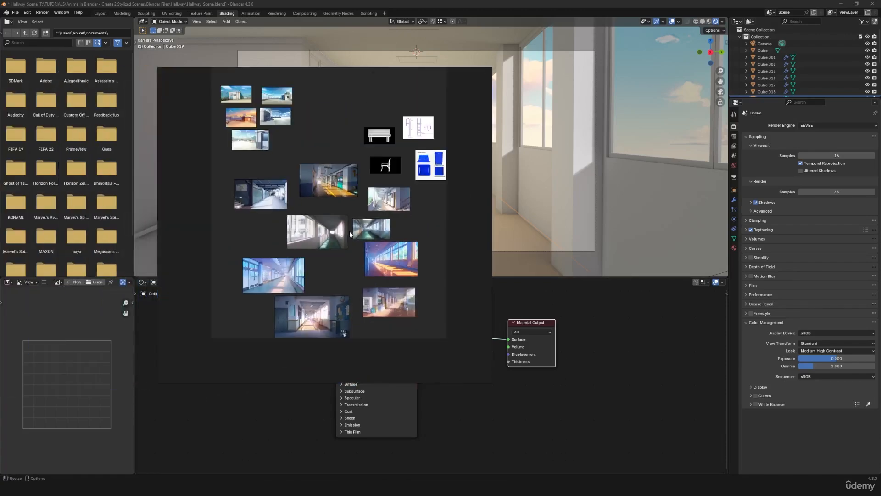
{"action": "middle_click_drag", "start_coordinate": [360, 251], "coordinate": [397, 265]}
{"action": "scroll", "coordinate": [402, 277], "scroll_direction": "up", "scroll_amount": 4}
{"action": "middle_click_drag", "start_coordinate": [339, 232], "coordinate": [419, 284]}
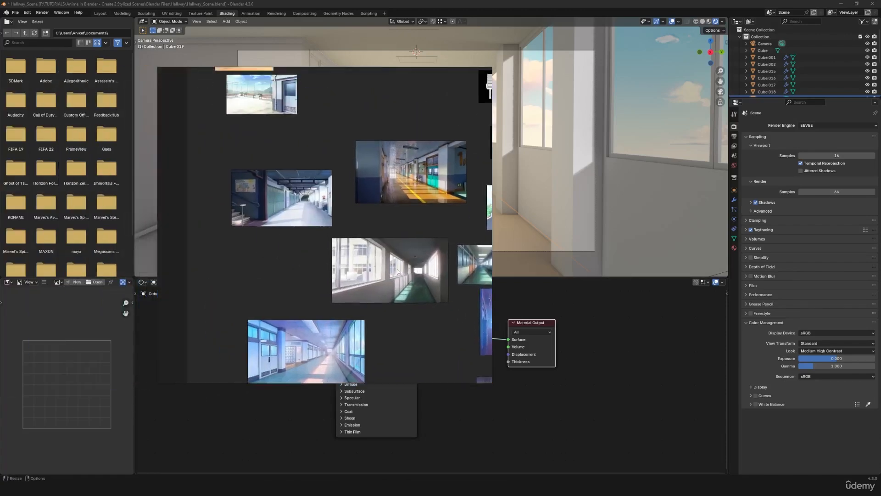
{"action": "scroll", "coordinate": [347, 243], "scroll_direction": "up", "scroll_amount": 4}
{"action": "middle_click_drag", "start_coordinate": [330, 192], "coordinate": [378, 216]}
{"action": "middle_click_drag", "start_coordinate": [449, 195], "coordinate": [333, 235]}
{"action": "scroll", "coordinate": [431, 268], "scroll_direction": "down", "scroll_amount": 4}
{"action": "middle_click_drag", "start_coordinate": [436, 272], "coordinate": [364, 277]}
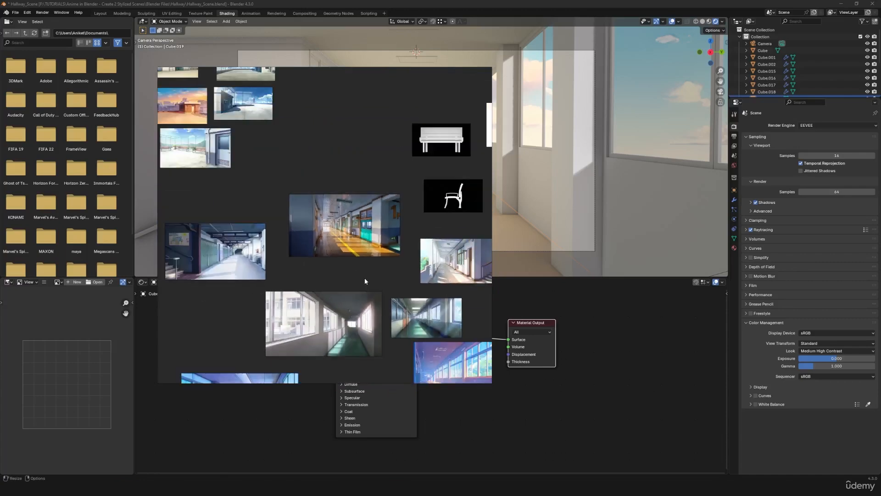
{"action": "middle_click_drag", "start_coordinate": [405, 332], "coordinate": [341, 269]}
{"action": "middle_click_drag", "start_coordinate": [345, 310], "coordinate": [373, 259]}
{"action": "right_click_drag", "start_coordinate": [373, 261], "coordinate": [0, 257]}
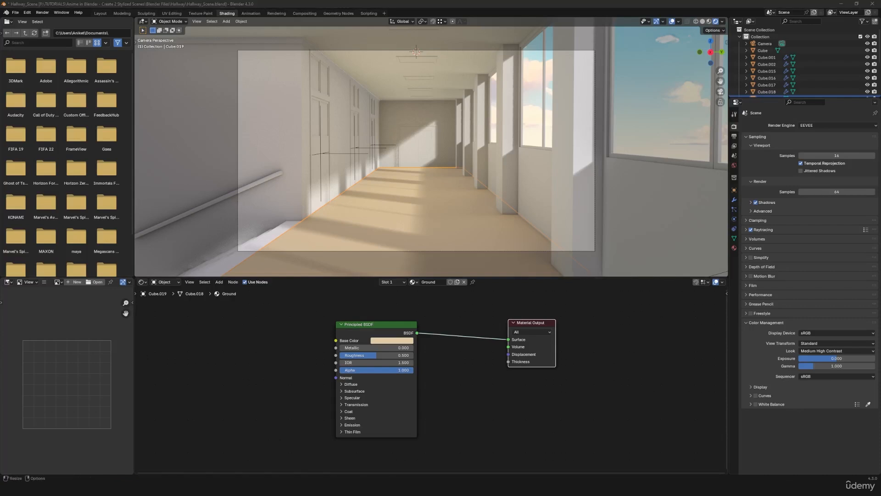
- Set the Ground material's base color to hex #E7D8C7FF
{"action": "left_click", "coordinate": [393, 340]}
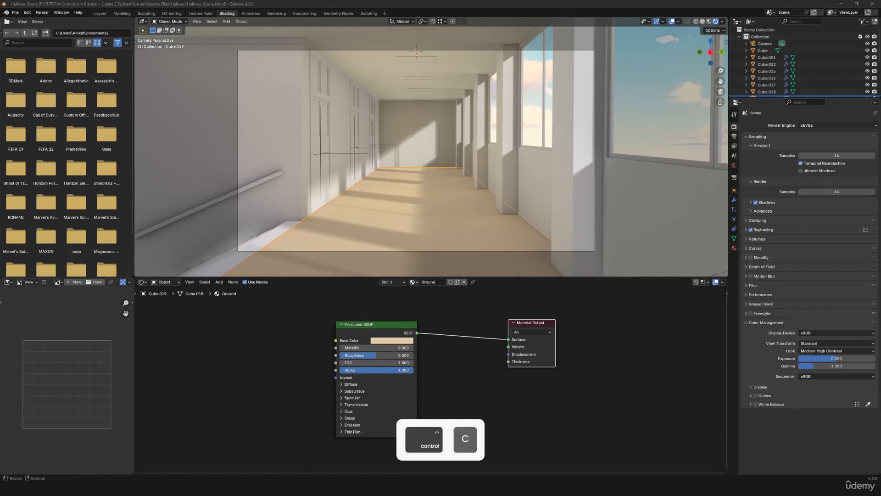
{"action": "left_click", "coordinate": [394, 340]}
{"action": "left_click", "coordinate": [399, 329]}
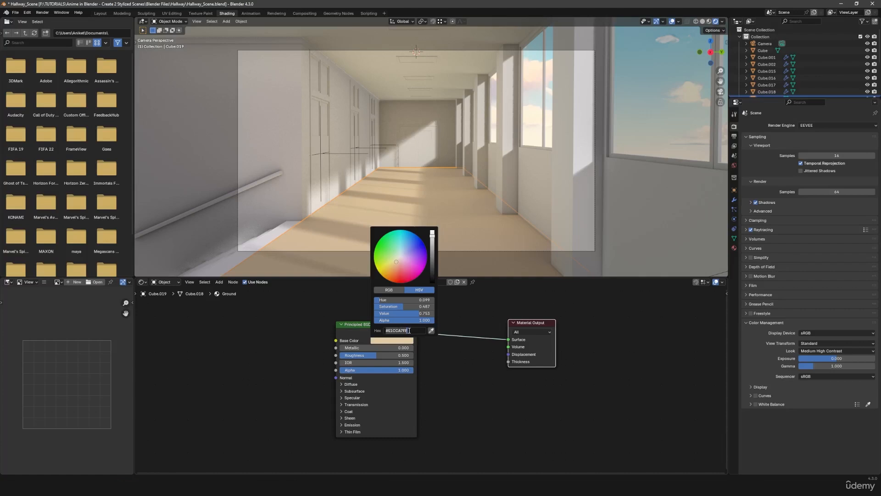
{"action": "type", "text": "E7D8C7FF"}
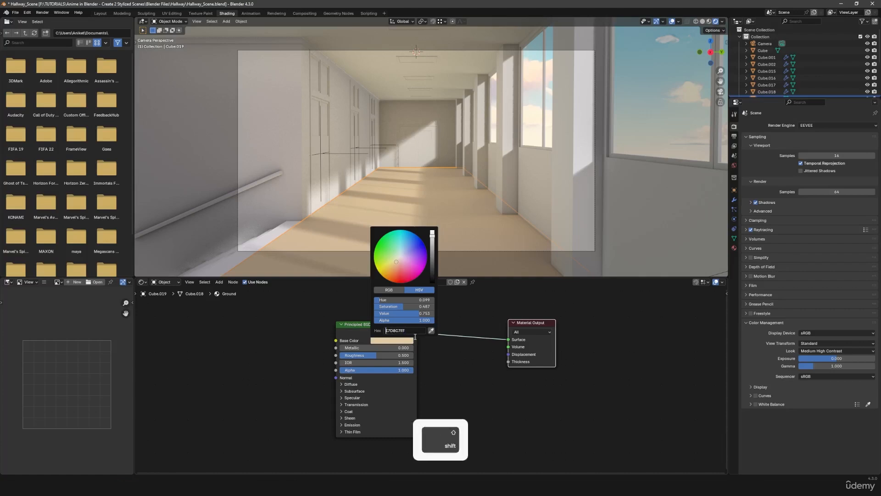
{"action": "type", "text": "#"}
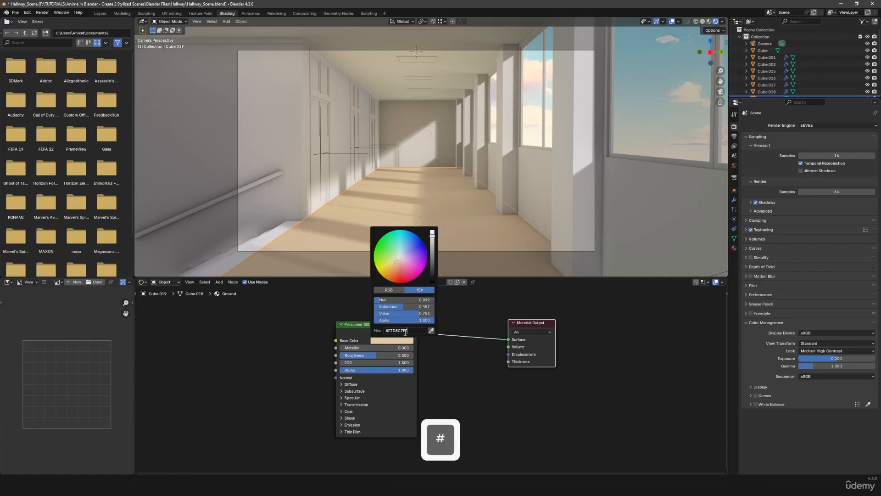
{"action": "key", "text": "Return"}
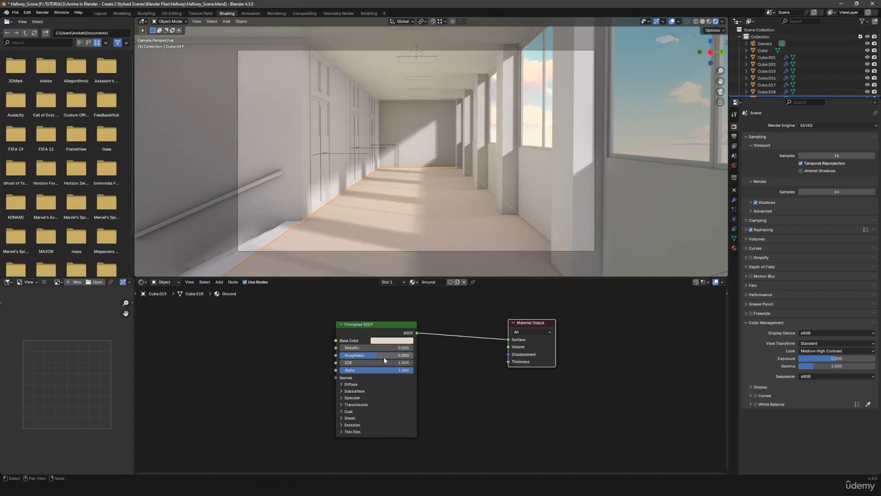
- Try a roughness of 0.05 on the Ground material's Principled BSDF and check the floor's reflections in the camera view
{"action": "left_click_drag", "start_coordinate": [384, 358], "coordinate": [353, 358]}
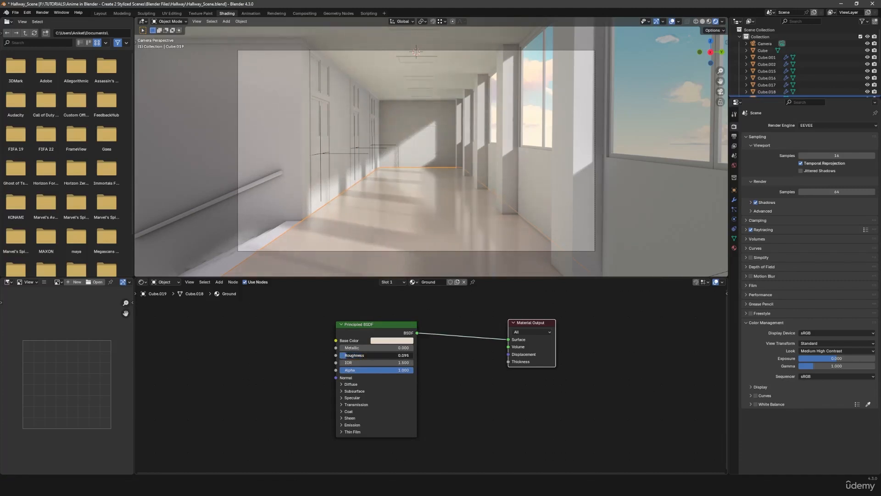
{"action": "left_click", "coordinate": [342, 357]}
{"action": "type", "text": "0.0"}
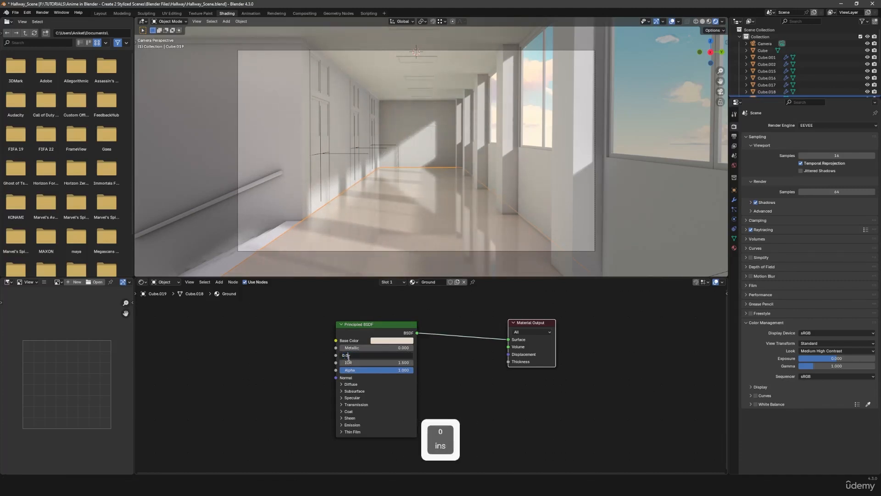
{"action": "type", "text": "5"}
{"action": "key", "text": "Return"}
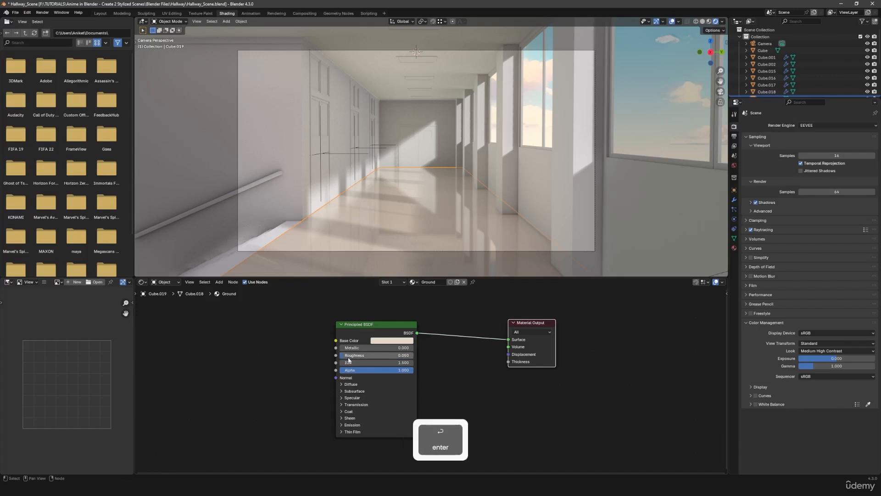
{"action": "key", "text": "a"}
{"action": "key", "text": "a"}
{"action": "scroll", "coordinate": [528, 196], "scroll_direction": "down", "scroll_amount": 3}
{"action": "scroll", "coordinate": [523, 196], "scroll_direction": "up", "scroll_amount": 5}
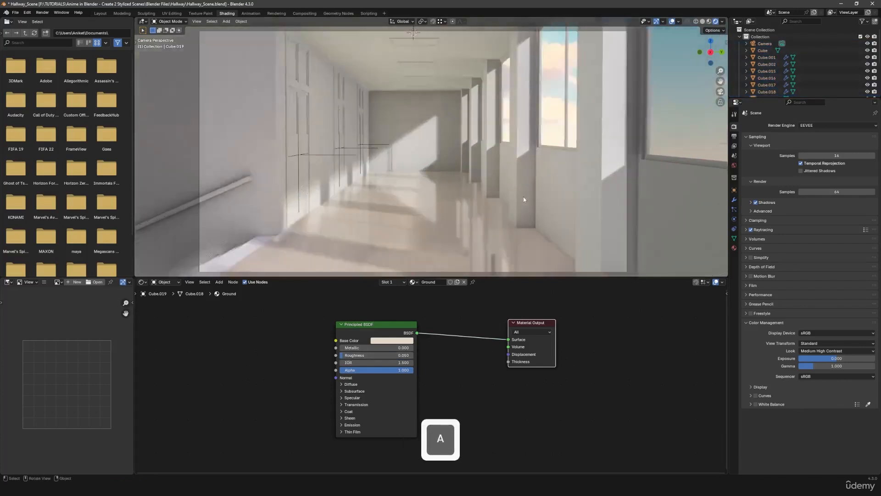
{"action": "scroll", "coordinate": [485, 162], "scroll_direction": "down", "scroll_amount": 3}
{"action": "middle_click_drag", "start_coordinate": [483, 206], "coordinate": [448, 184], "text": "shift"}
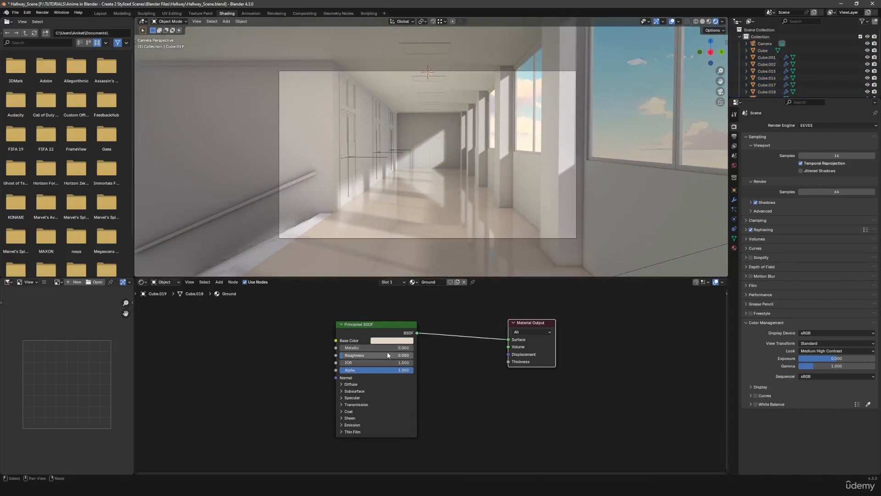
- Lower the Ground material's roughness to 0 and inspect the hallway floor's reflections up close
{"action": "left_click_drag", "start_coordinate": [385, 356], "coordinate": [374, 355]}
{"action": "scroll", "coordinate": [427, 228], "scroll_direction": "up", "scroll_amount": 3}
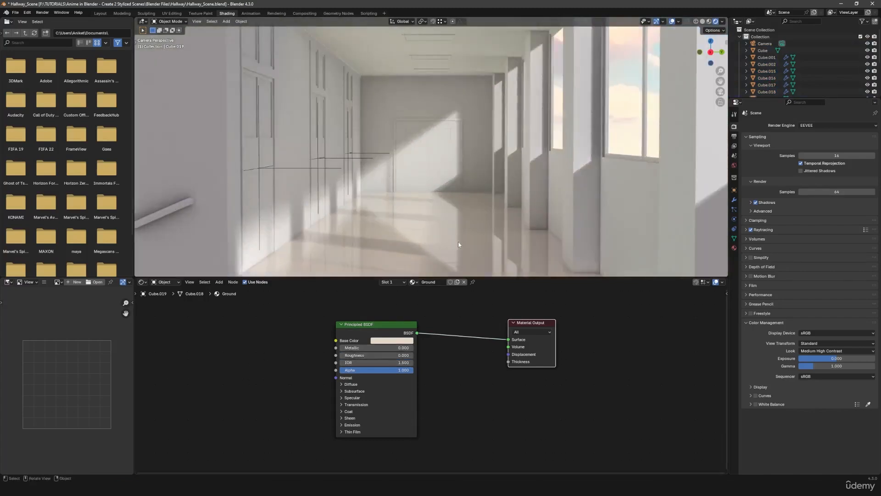
{"action": "scroll", "coordinate": [458, 241], "scroll_direction": "down", "scroll_amount": 3}
- Give the hallway's ceiling object a new material named Roof
{"action": "middle_click_drag", "start_coordinate": [446, 212], "coordinate": [329, 113], "text": "shift"}
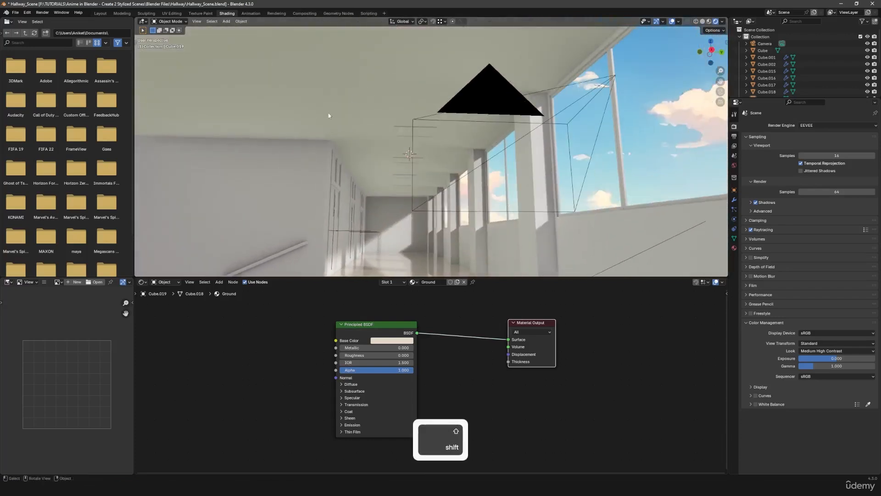
{"action": "left_click", "coordinate": [352, 99]}
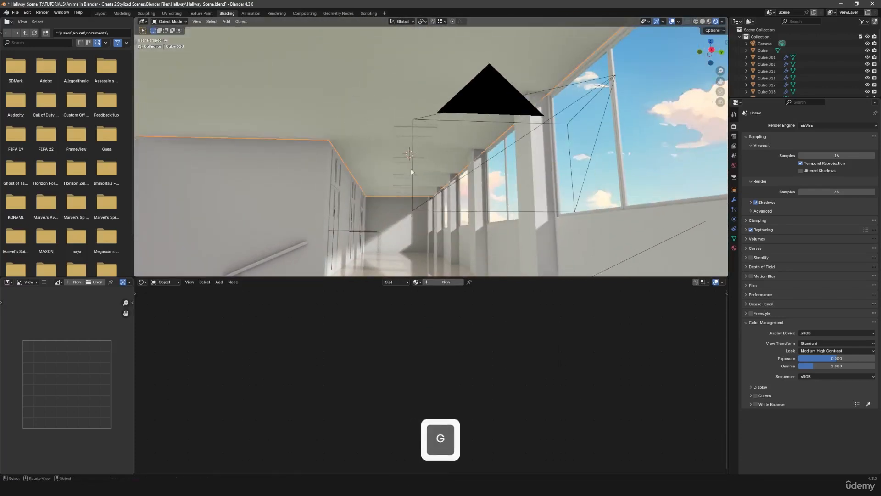
{"action": "left_click", "coordinate": [443, 282]}
{"action": "double_click", "coordinate": [442, 282]}
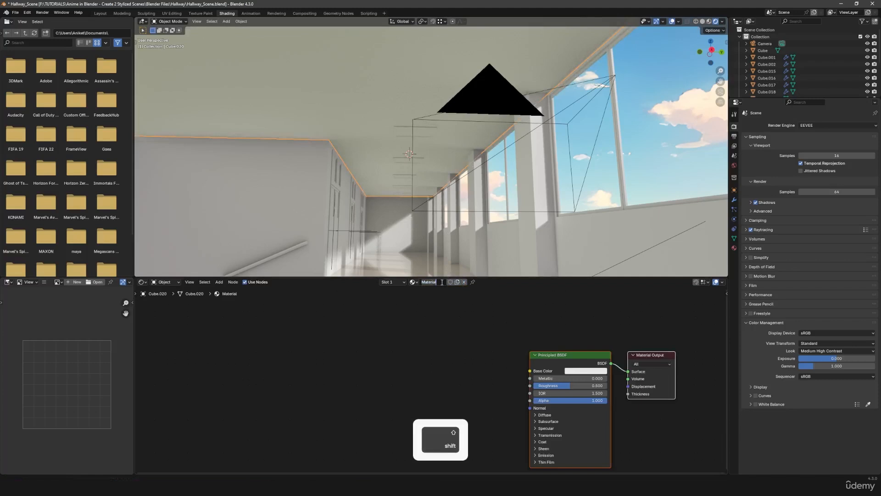
{"action": "key", "text": "ctrl+a"}
{"action": "type", "text": "Roof"}
{"action": "key", "text": "Return"}
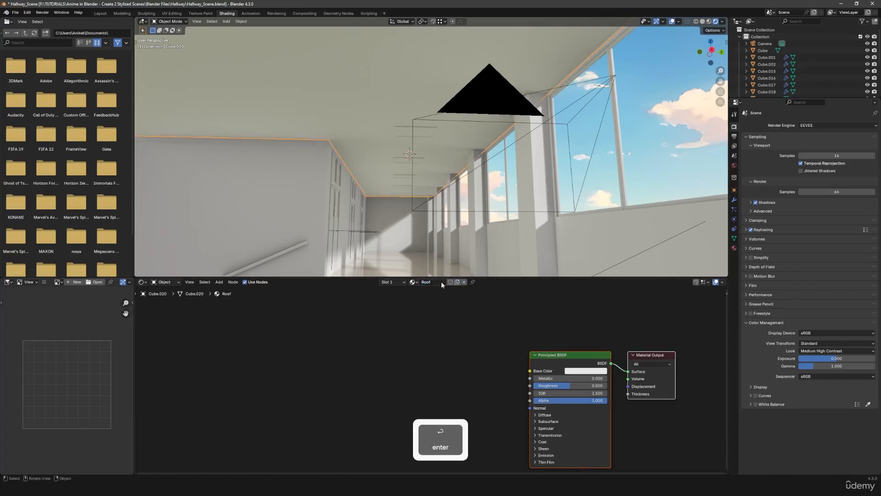
- Add a Brick Texture node to the Roof material and connect its Color output to the Principled BSDF's Base Color
{"action": "middle_click_drag", "start_coordinate": [515, 387], "coordinate": [346, 356]}
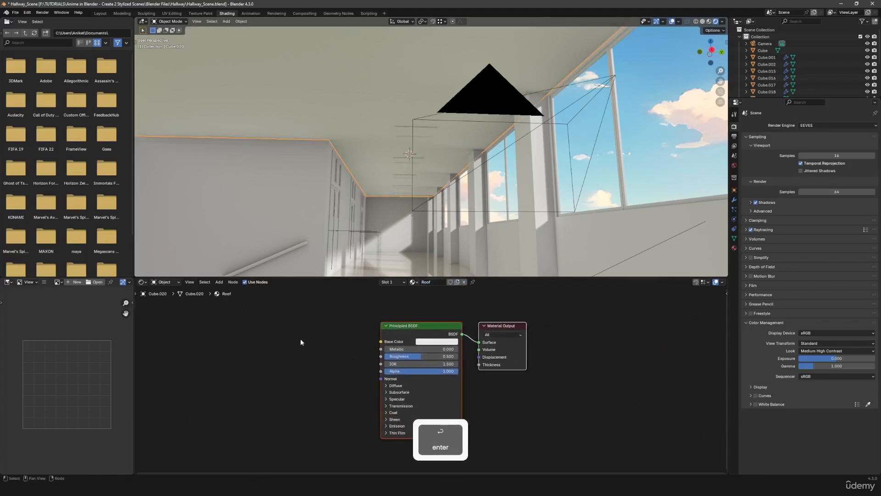
{"action": "key", "text": "shift+a"}
{"action": "left_click", "coordinate": [272, 330]}
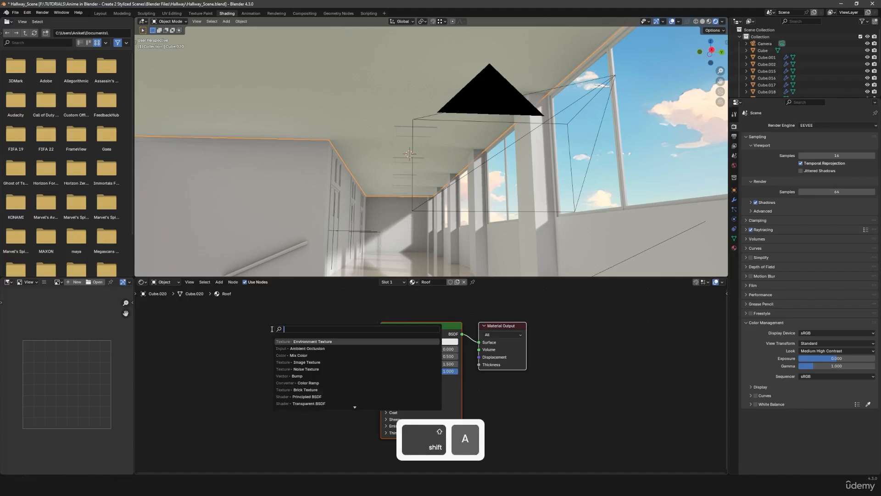
{"action": "type", "text": "brick"}
{"action": "key", "text": "Return"}
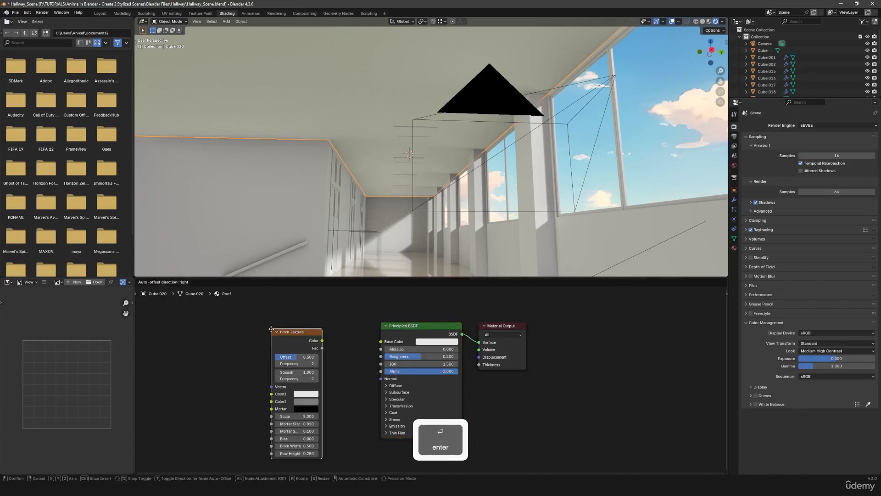
{"action": "left_click", "coordinate": [240, 334]}
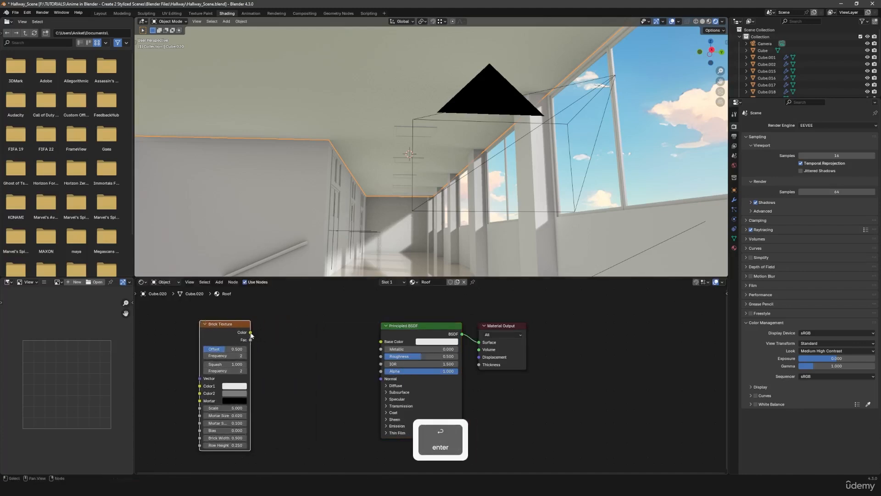
{"action": "left_click_drag", "start_coordinate": [250, 332], "coordinate": [382, 341]}
- Set the Brick Texture's offset to 0 and its scale to 3.5 to form a grid of larger ceiling tiles
{"action": "scroll", "coordinate": [393, 196], "scroll_direction": "down", "scroll_amount": 8}
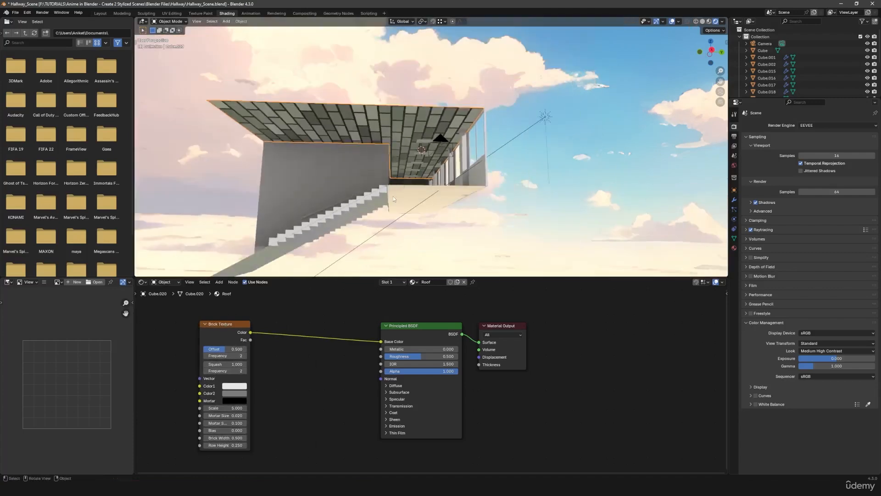
{"action": "mouse_move", "coordinate": [393, 196]}
{"action": "middle_mouse_down"}
{"action": "mouse_move", "coordinate": [415, 159]}
{"action": "mouse_move", "coordinate": [399, 202]}
{"action": "middle_mouse_up"}
{"action": "left_click_drag", "start_coordinate": [229, 328], "coordinate": [254, 341]}
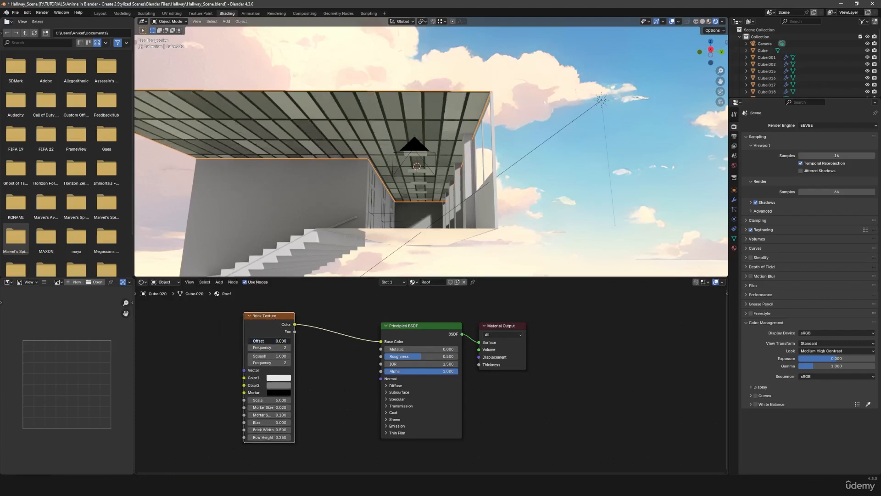
{"action": "middle_click_drag", "start_coordinate": [387, 127], "coordinate": [367, 147]}
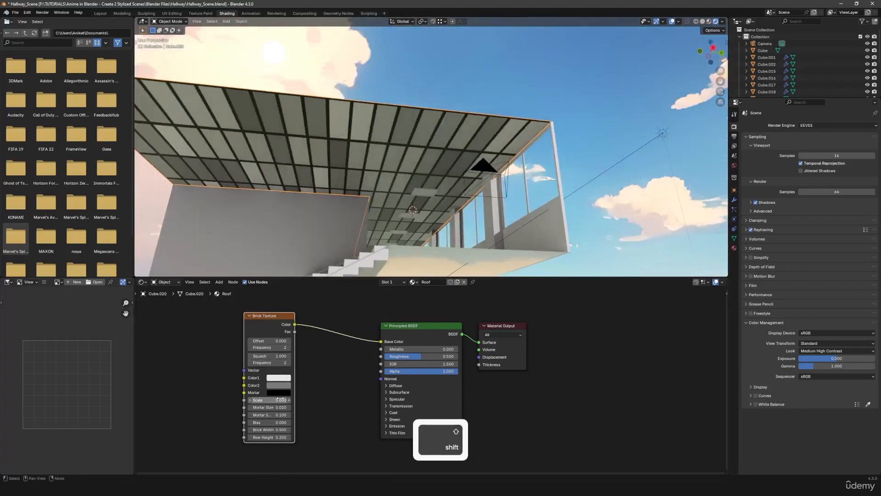
{"action": "left_click_drag", "start_coordinate": [280, 399], "coordinate": [246, 399], "text": "shift"}
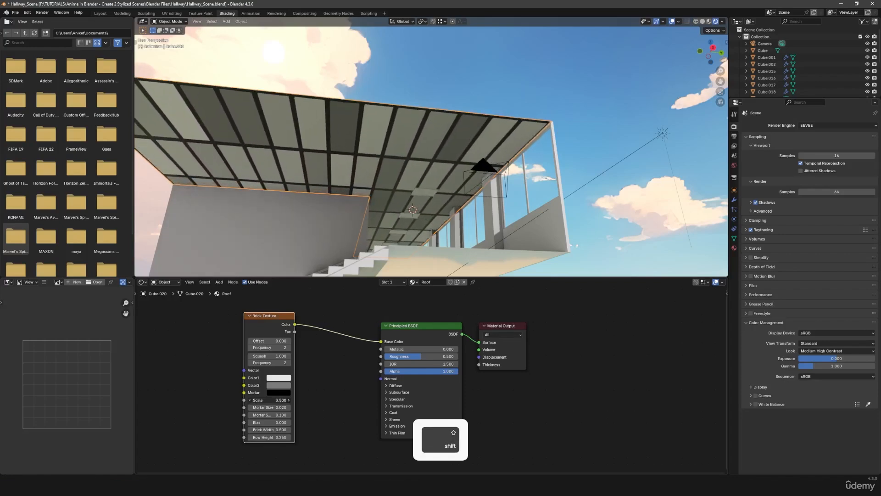
{"action": "mouse_move", "coordinate": [393, 233]}
{"action": "middle_mouse_down"}
{"action": "mouse_move", "coordinate": [381, 257]}
{"action": "mouse_move", "coordinate": [426, 211]}
{"action": "mouse_move", "coordinate": [400, 234]}
{"action": "middle_mouse_up"}
- Brighten the Brick Texture's Color2 to white, then deselect the ceiling
{"action": "left_click", "coordinate": [279, 385]}
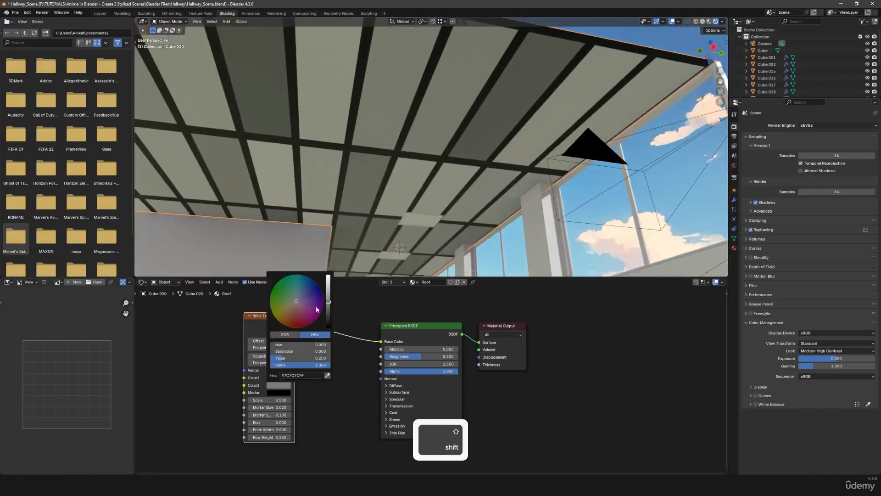
{"action": "left_click_drag", "start_coordinate": [327, 302], "coordinate": [328, 276]}
{"action": "scroll", "coordinate": [426, 211], "scroll_direction": "down", "scroll_amount": 8}
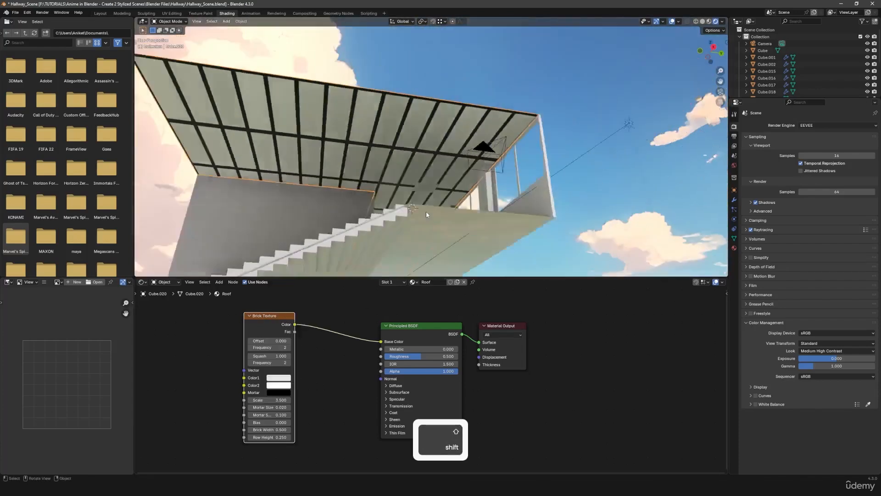
{"action": "key", "text": "a"}
- Set the Brick Texture's mortar size to 0.001 for thin lines between the ceiling tiles
{"action": "middle_click_drag", "start_coordinate": [443, 186], "coordinate": [467, 219]}
{"action": "scroll", "coordinate": [467, 220], "scroll_direction": "up", "scroll_amount": 8}
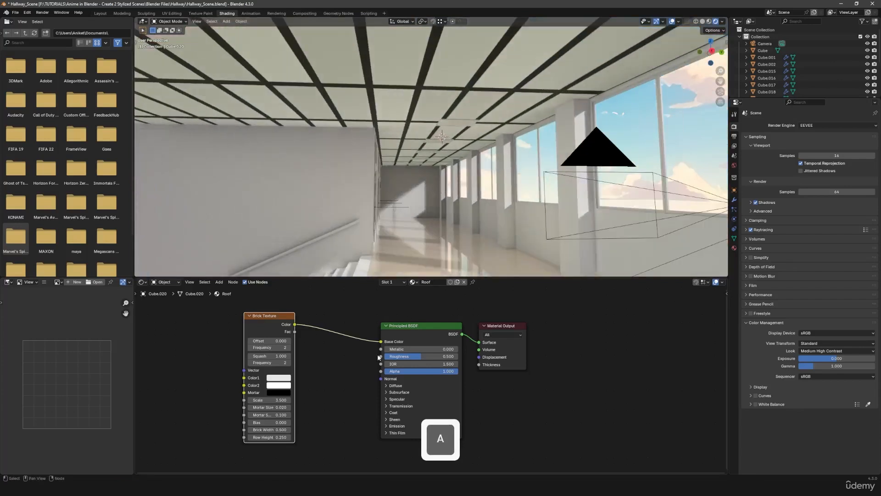
{"action": "key", "text": "shift"}
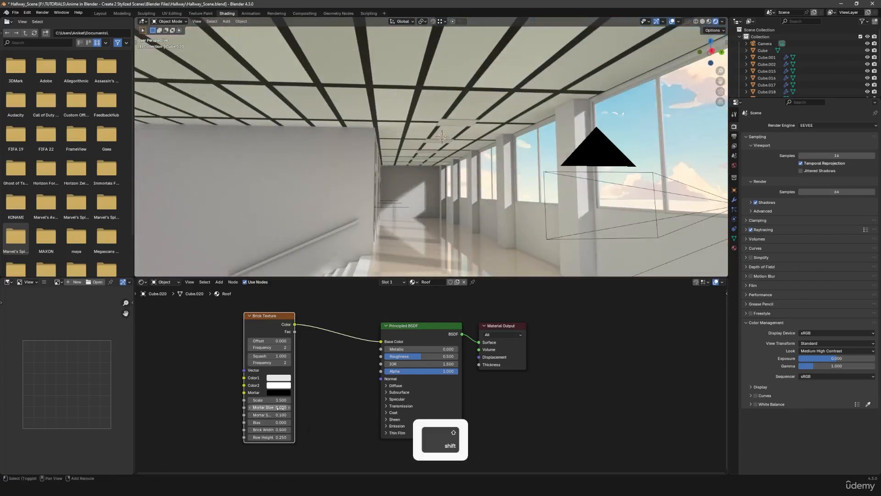
{"action": "left_click_drag", "start_coordinate": [271, 407], "coordinate": [257, 407], "text": "shift"}
{"action": "left_click", "coordinate": [281, 407]}
{"action": "type", "text": "0.001"}
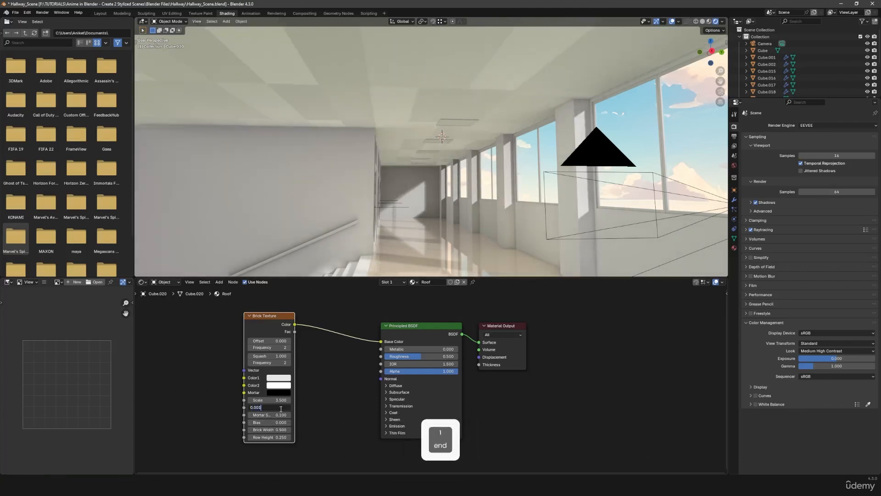
{"action": "key", "text": "Return"}
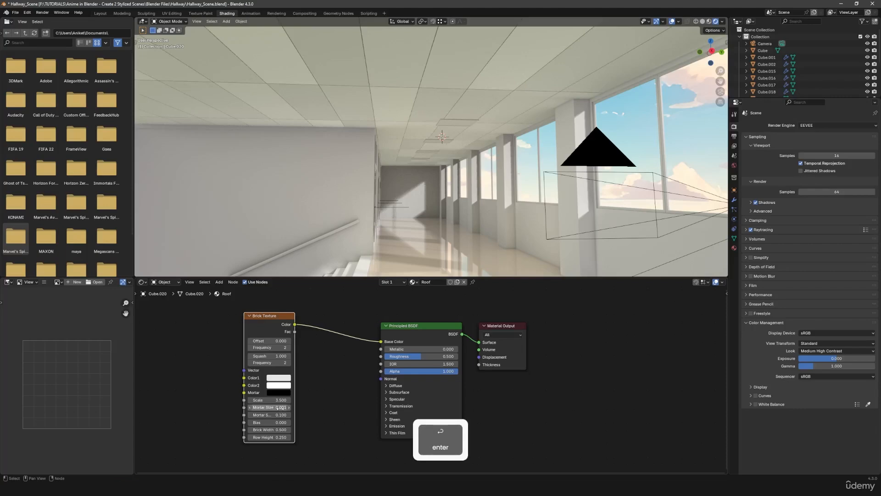
- View the hallway through the camera, set the Brick Texture's scale to 3.43 and lower the Roof material's roughness to 0
{"action": "middle_click_drag", "start_coordinate": [454, 202], "coordinate": [438, 166]}
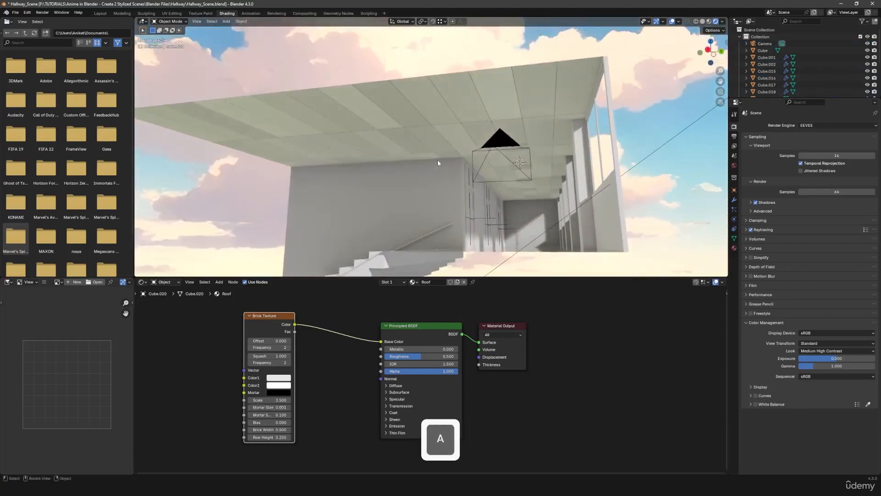
{"action": "key", "text": "KP_0"}
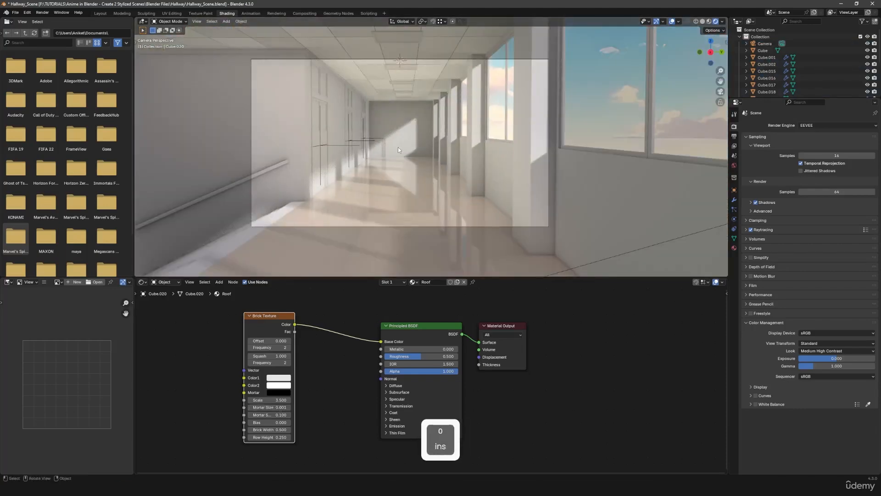
{"action": "mouse_move", "coordinate": [271, 400]}
{"action": "left_mouse_down", "text": "shift"}
{"action": "mouse_move", "coordinate": [287, 400]}
{"action": "mouse_move", "coordinate": [255, 400]}
{"action": "left_mouse_up", "text": "shift"}
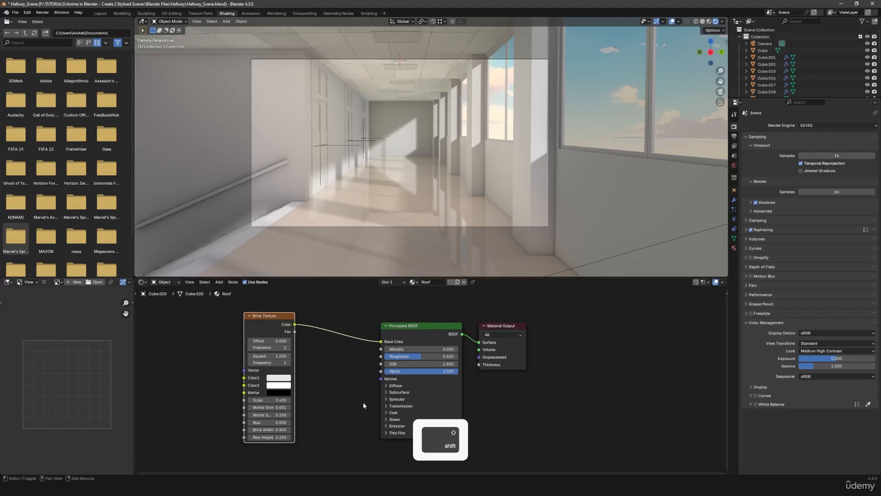
{"action": "left_click_drag", "start_coordinate": [433, 356], "coordinate": [405, 356], "text": "shift"}
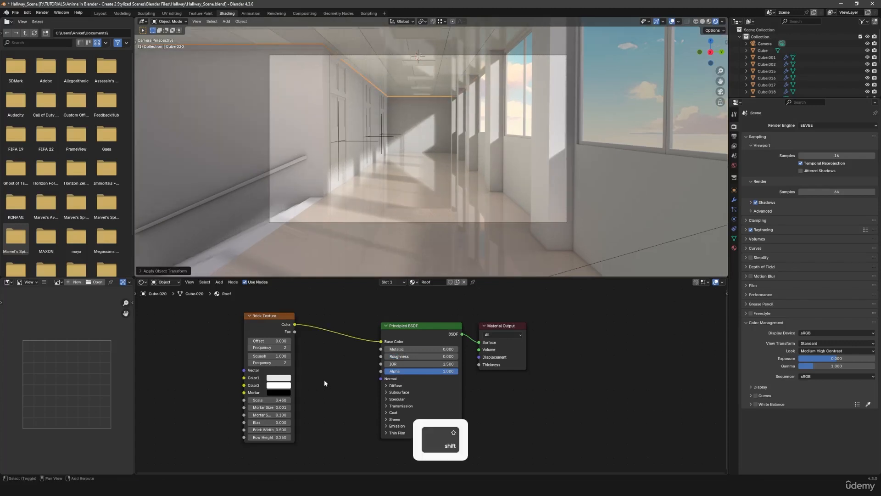
- Give the Brick Texture's Color2 a very slight warm off-white tint and set its Color1 to pure white, #FFFFFFFF
{"action": "middle_click_drag", "start_coordinate": [324, 379], "coordinate": [365, 378], "text": "shift"}
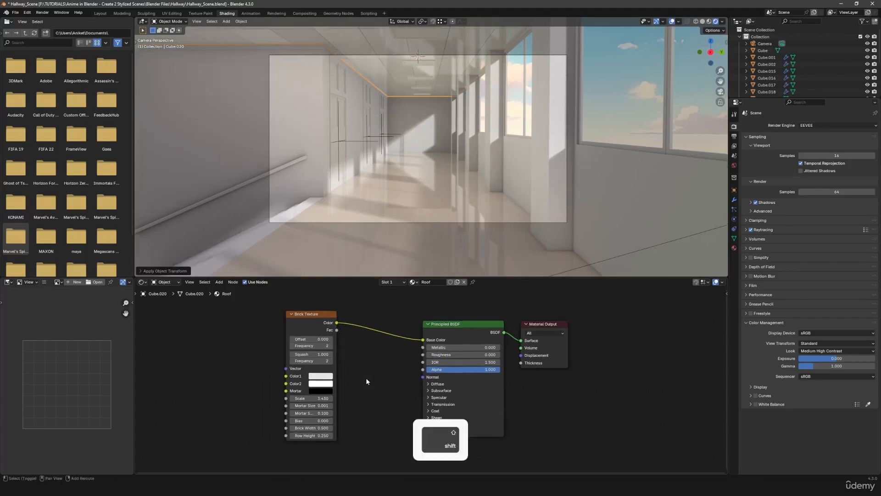
{"action": "left_click", "coordinate": [321, 377]}
{"action": "left_click_drag", "start_coordinate": [370, 270], "coordinate": [371, 268]}
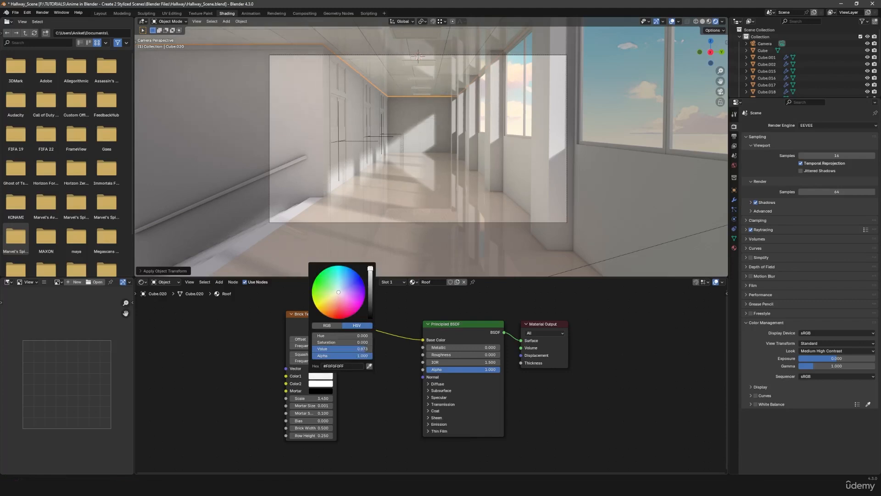
{"action": "left_click", "coordinate": [321, 383]}
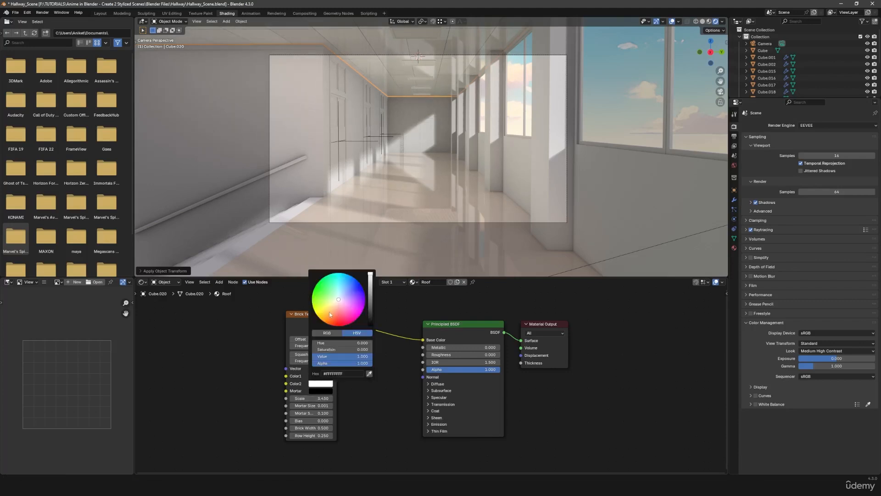
{"action": "left_click_drag", "start_coordinate": [340, 303], "coordinate": [338, 299], "text": "shift"}
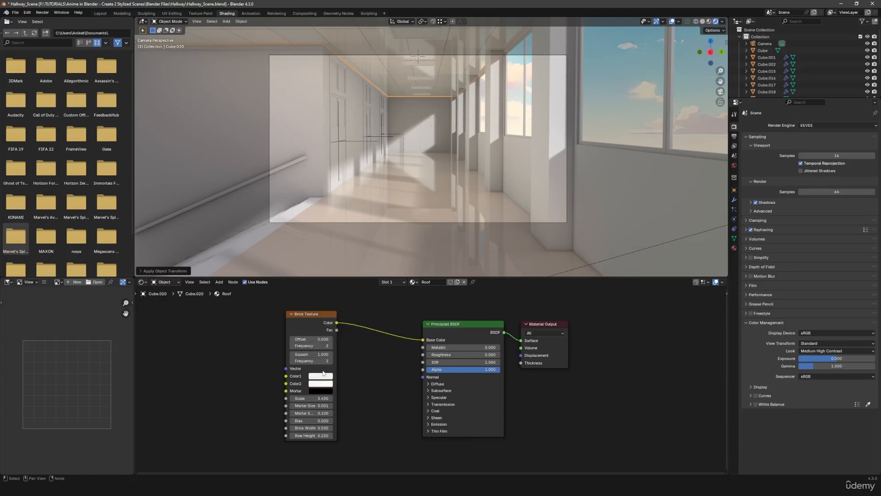
{"action": "left_click", "coordinate": [325, 376]}
{"action": "left_click_drag", "start_coordinate": [370, 272], "coordinate": [370, 264]}
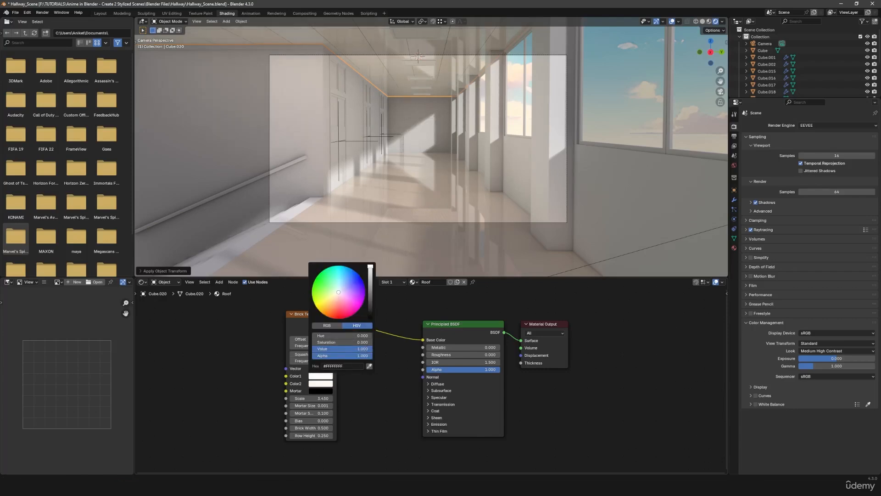
- Deselect everything and render the hallway from the camera to check the floor and ceiling materials
{"action": "scroll", "coordinate": [464, 152], "scroll_direction": "down", "scroll_amount": 2}
{"action": "key", "text": "a"}
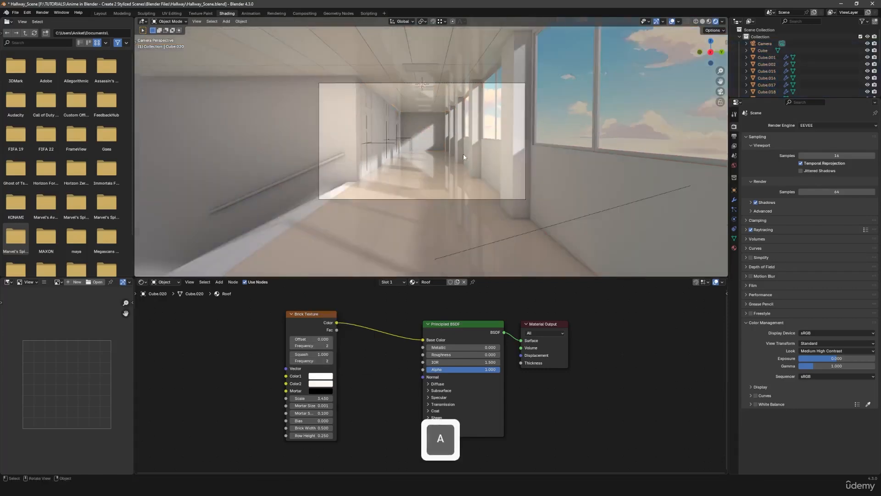
{"action": "key", "text": "F12"}
{"action": "scroll", "coordinate": [528, 272], "scroll_direction": "down", "scroll_amount": 3}
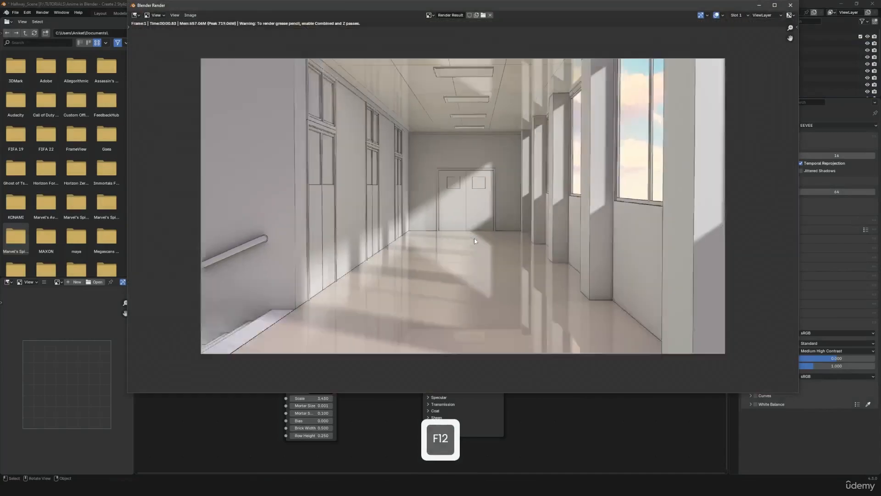
- Compare the new hallway render with the previous one by switching between render slots, and close the render window
{"action": "scroll", "coordinate": [539, 282], "scroll_direction": "up", "scroll_amount": 1}
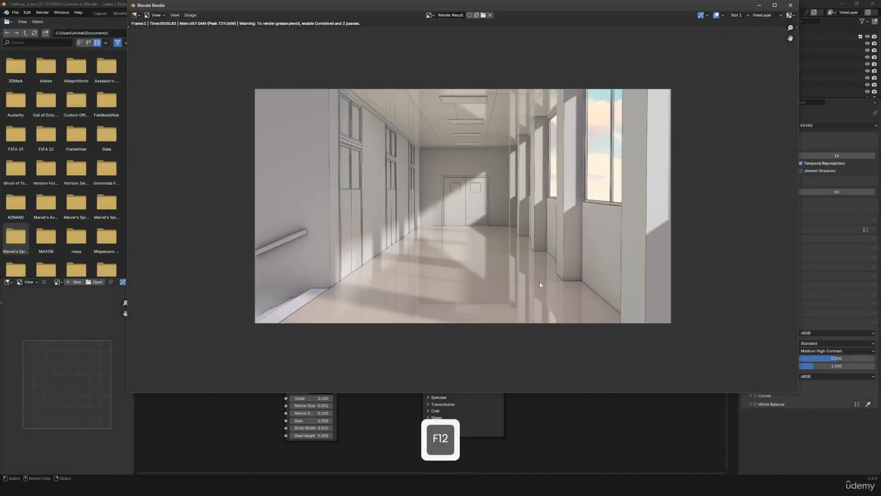
{"action": "key", "text": "j"}
{"action": "key", "text": "j"}
{"action": "key", "text": "j"}
{"action": "key", "text": "j"}
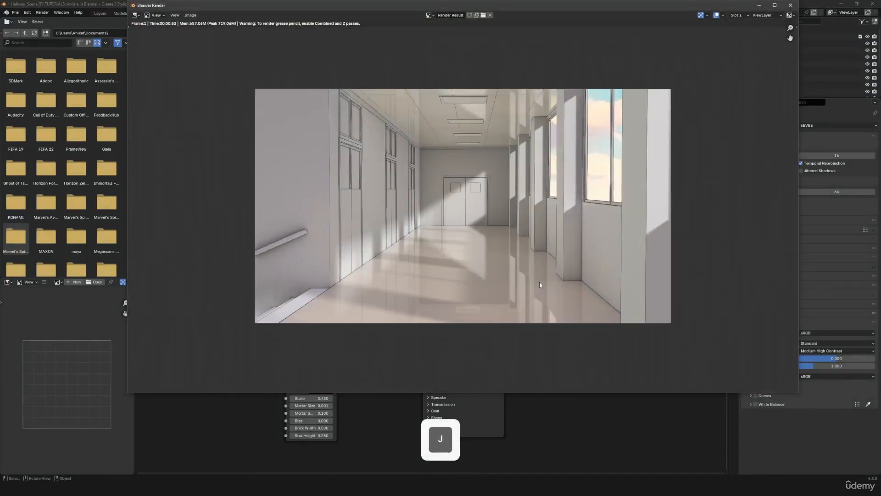
{"action": "key", "text": "j"}
{"action": "key", "text": "j"}
{"action": "key", "text": "j"}
{"action": "key", "text": "j"}
{"action": "scroll", "coordinate": [527, 234], "scroll_direction": "down", "scroll_amount": 3}
{"action": "scroll", "coordinate": [529, 262], "scroll_direction": "up", "scroll_amount": 3}
{"action": "left_click", "coordinate": [791, 6]}
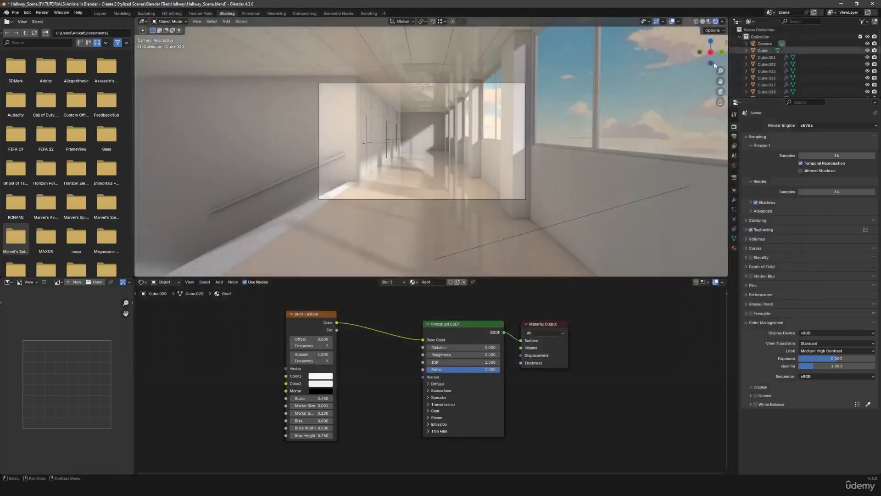
- Select the row of ceiling lights, look them over in the hallway and return to the camera view
{"action": "left_click", "coordinate": [418, 65]}
{"action": "middle_click_drag", "start_coordinate": [419, 67], "coordinate": [501, 121]}
{"action": "key", "text": "KP_Decimal"}
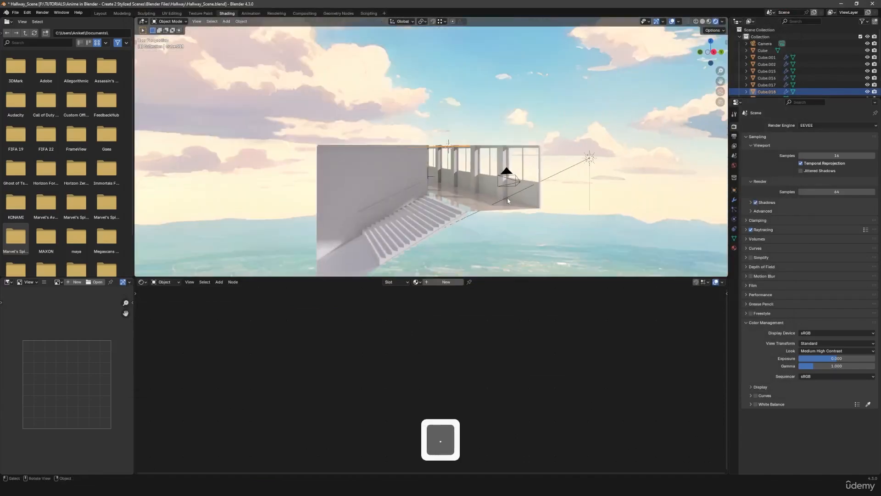
{"action": "scroll", "coordinate": [491, 156], "scroll_direction": "down", "scroll_amount": 3}
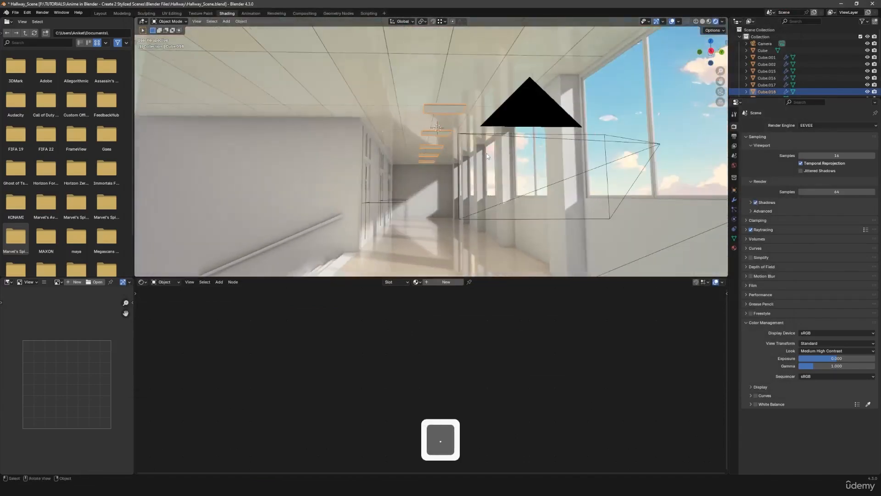
{"action": "middle_click_drag", "start_coordinate": [486, 153], "coordinate": [449, 175], "text": "shift"}
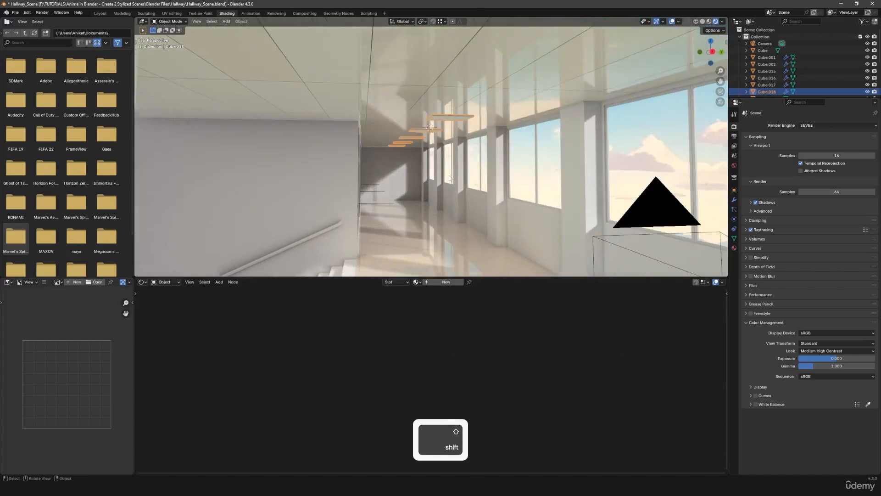
{"action": "key", "text": "KP_0"}
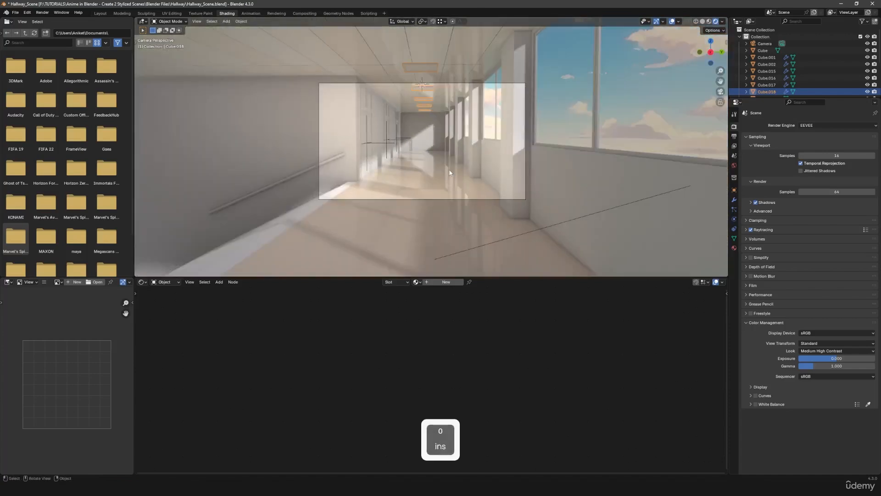
- Render the hallway from the camera to check how the ceiling lights look, and close the render
{"action": "key", "text": "F12"}
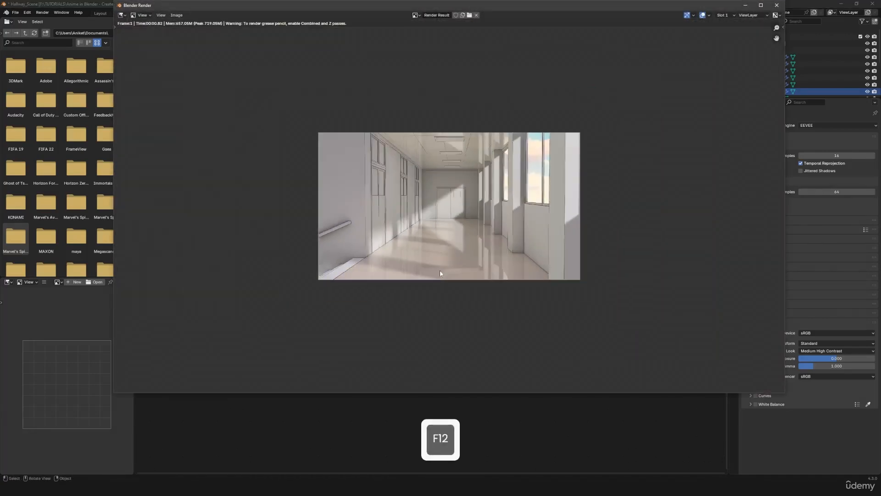
{"action": "scroll", "coordinate": [507, 238], "scroll_direction": "up", "scroll_amount": 2}
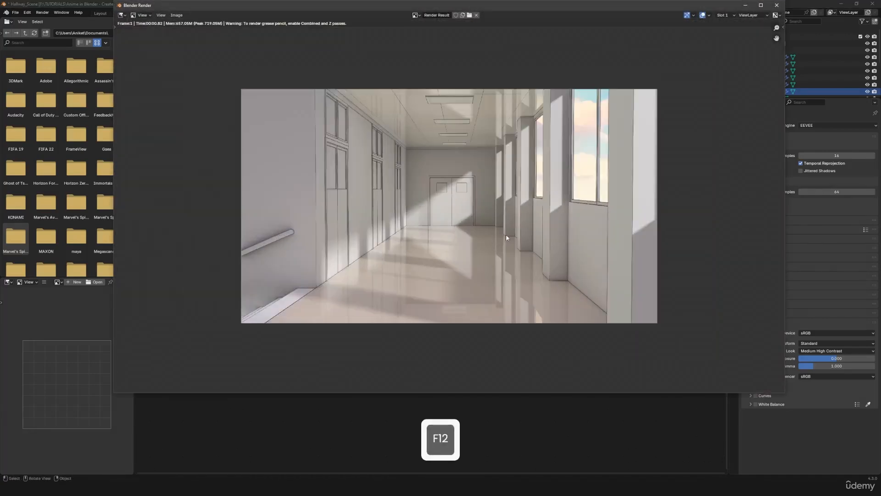
{"action": "left_click", "coordinate": [777, 5]}
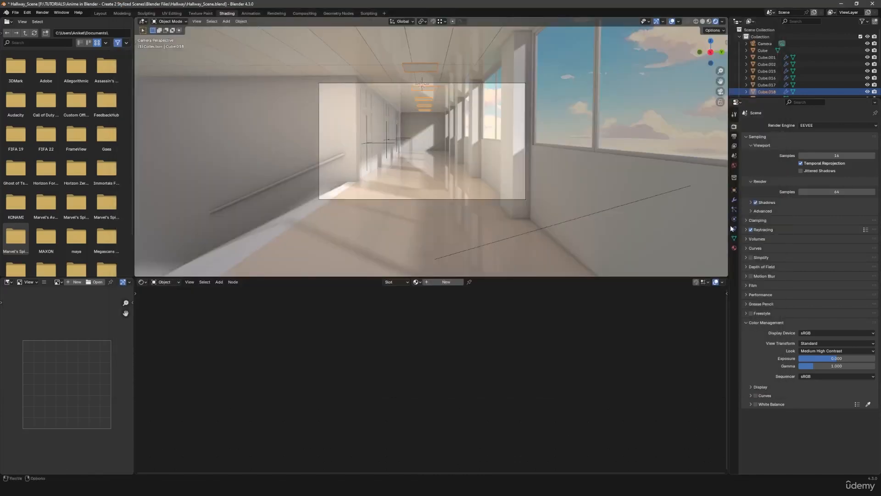
- Create a new material on the ceiling lights and name it Base
{"action": "left_click", "coordinate": [734, 248]}
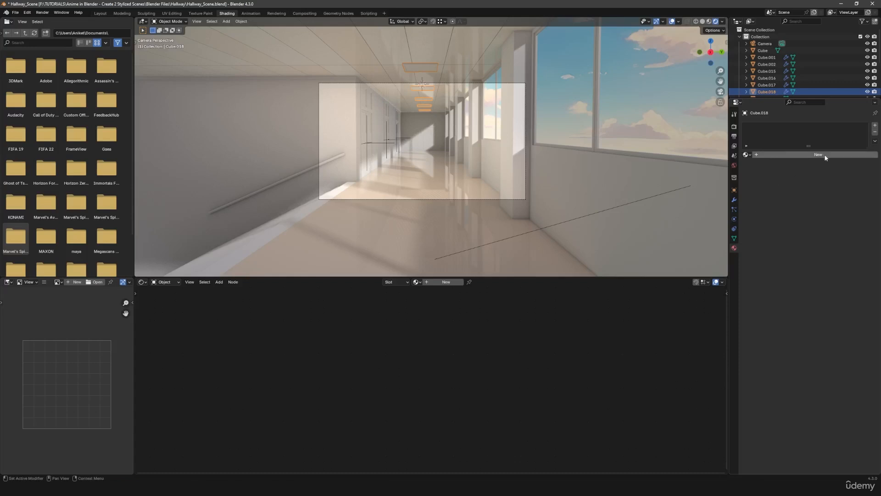
{"action": "left_click", "coordinate": [824, 156]}
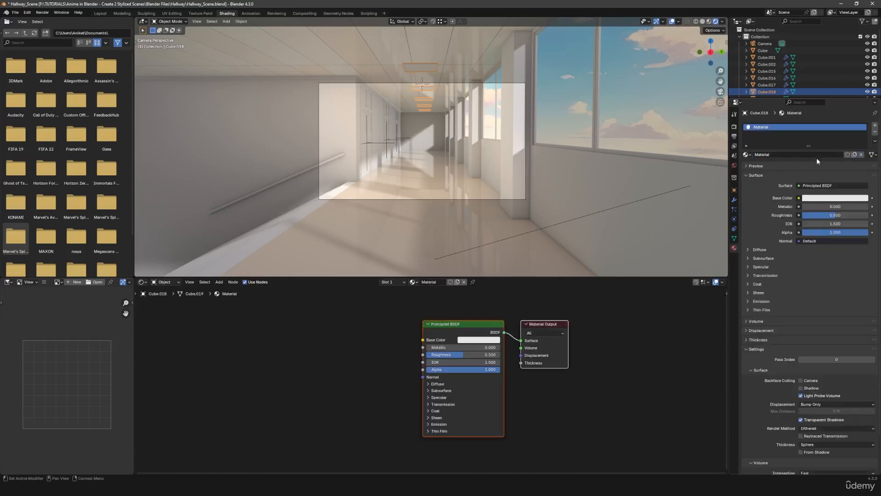
{"action": "double_click", "coordinate": [778, 154]}
{"action": "type", "text": "Base"}
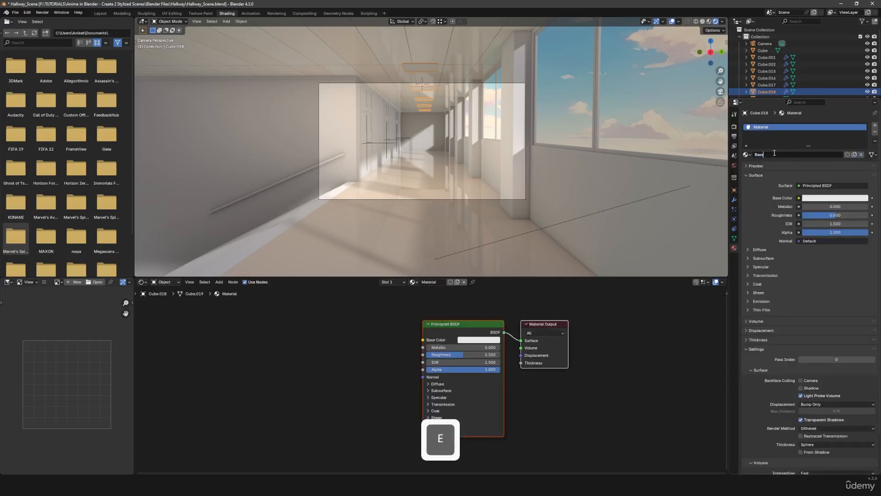
{"action": "key", "text": "Return"}
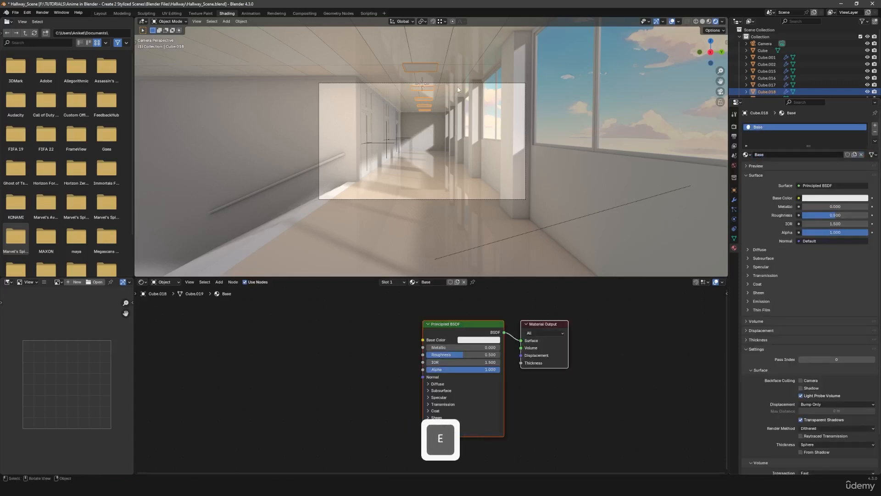
- Add a second material slot to the ceiling lights with a new material named Emission
{"action": "left_click", "coordinate": [874, 125]}
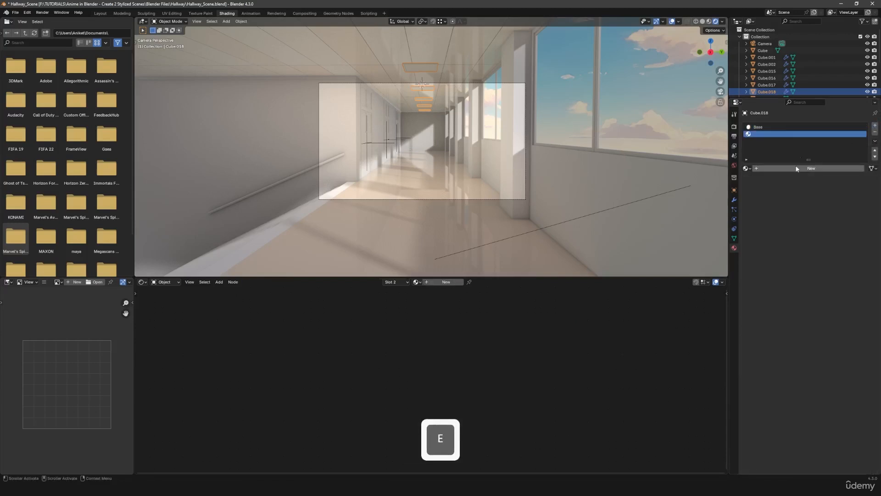
{"action": "left_click", "coordinate": [797, 169]}
{"action": "left_click", "coordinate": [797, 167]}
{"action": "type", "text": "E"}
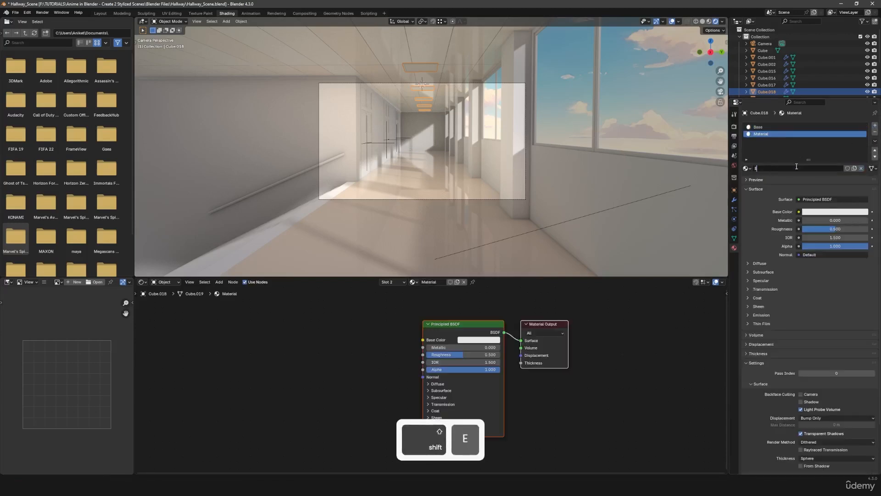
{"action": "type", "text": "mission"}
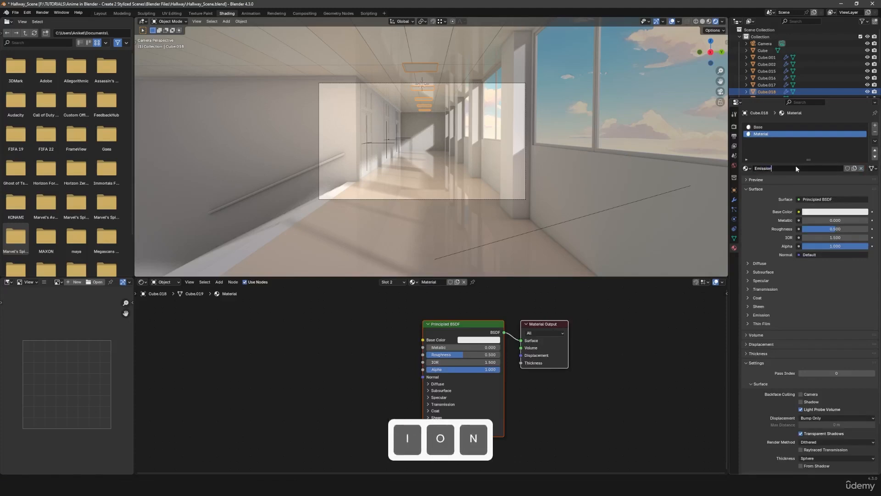
{"action": "key", "text": "Return"}
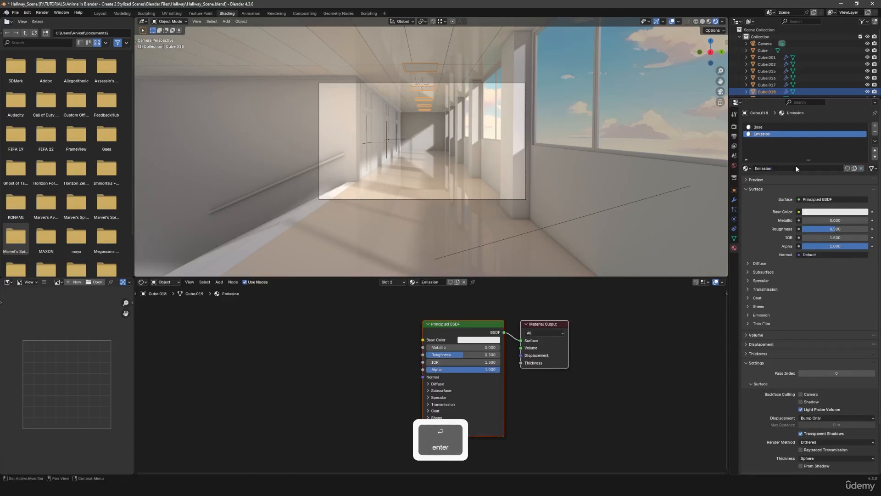
- Isolate the ceiling lights in local view and select the inner bottom face of the first light in Edit Mode
{"action": "key", "text": "KP_Divide"}
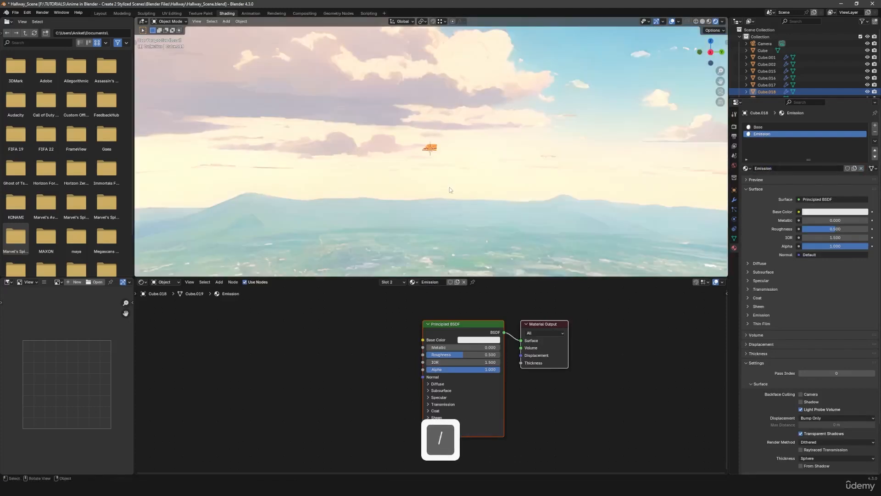
{"action": "scroll", "coordinate": [450, 190], "scroll_direction": "up", "scroll_amount": 8}
{"action": "middle_click_drag", "start_coordinate": [458, 197], "coordinate": [454, 144]}
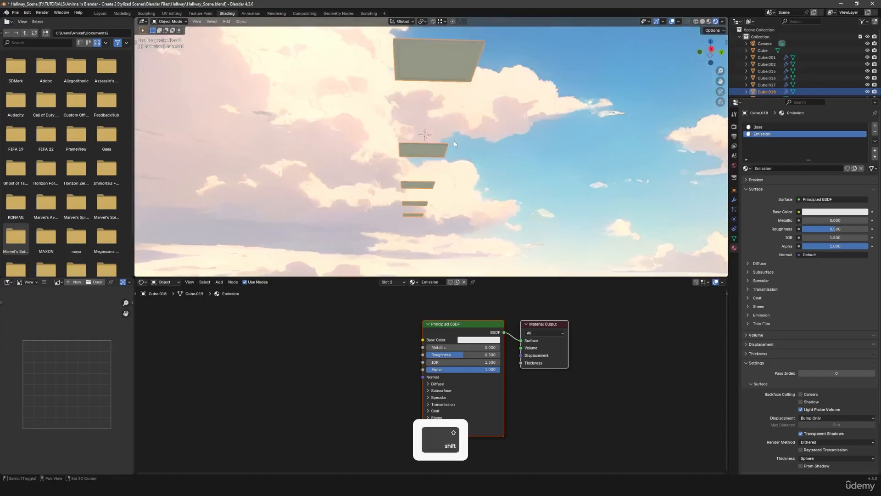
{"action": "key", "text": "Tab"}
{"action": "left_click", "coordinate": [458, 66]}
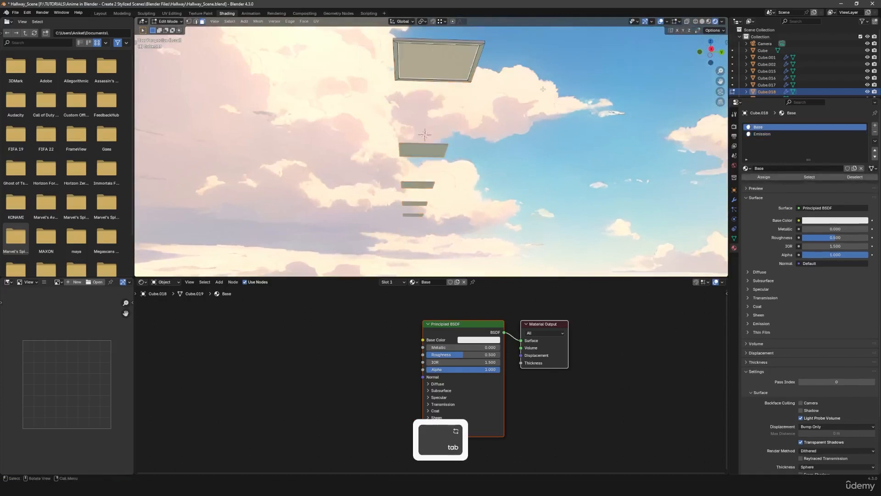
- Return to Object Mode and set the Emission material's base color to a vivid magenta
{"action": "key", "text": "Tab"}
{"action": "left_click", "coordinate": [812, 134]}
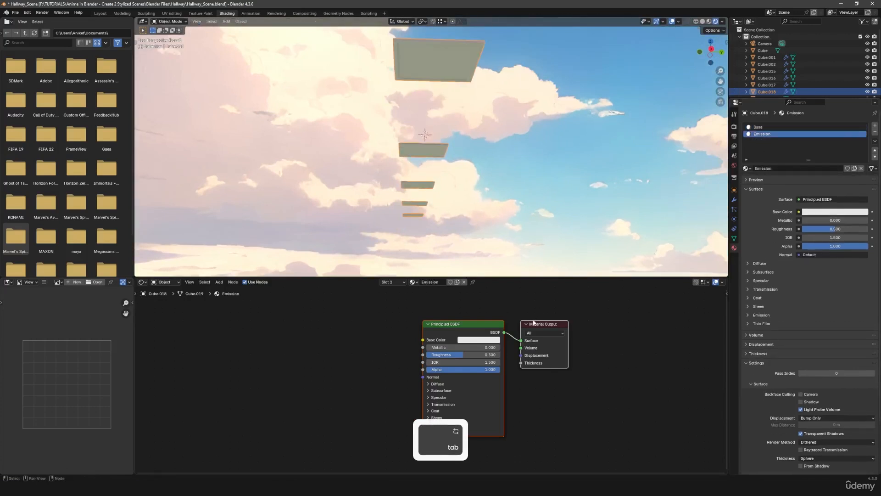
{"action": "left_click", "coordinate": [478, 340]}
{"action": "left_click_drag", "start_coordinate": [482, 306], "coordinate": [514, 306]}
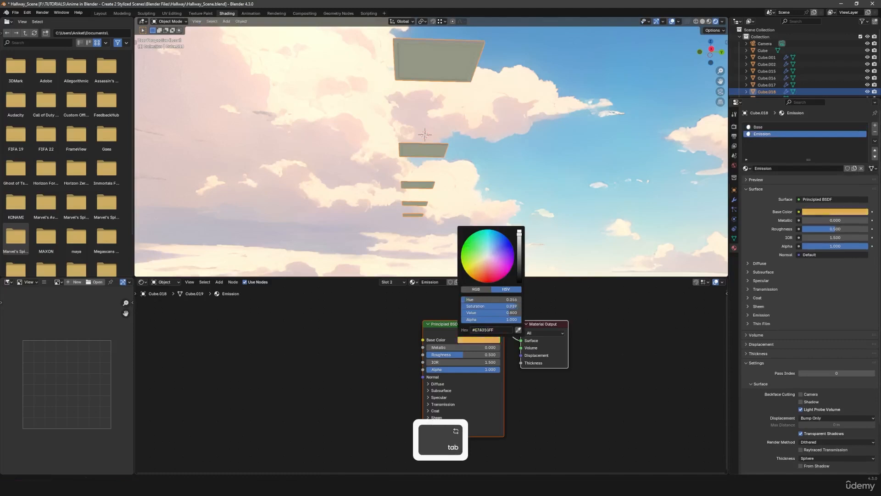
{"action": "left_click_drag", "start_coordinate": [478, 270], "coordinate": [505, 272]}
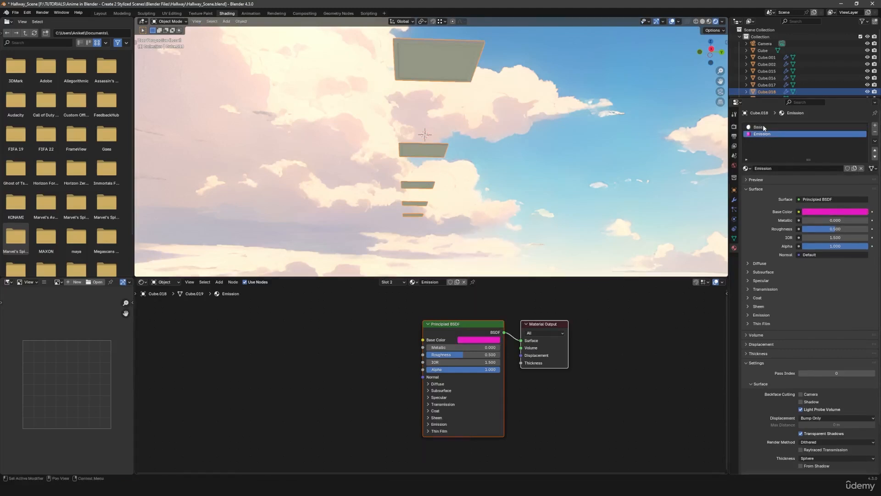
- Assign the Emission material to the first light's inner bottom face, return to Object Mode and deselect everything
{"action": "key", "text": "Tab"}
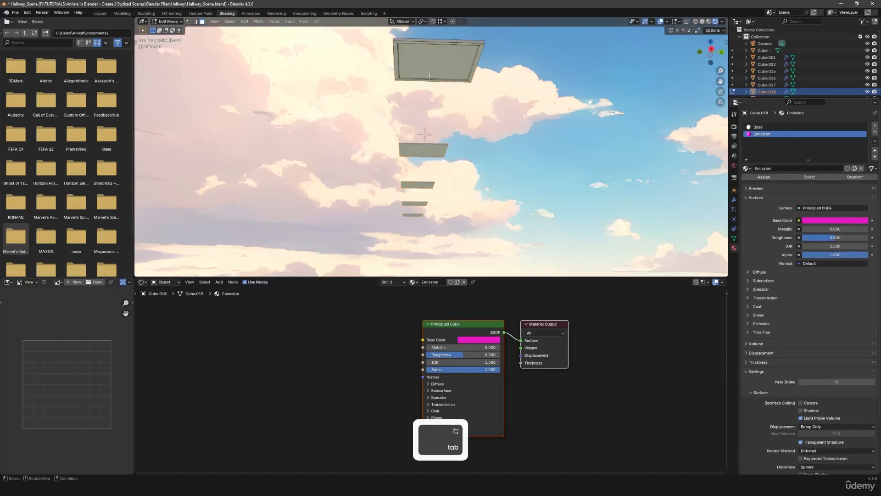
{"action": "left_click", "coordinate": [422, 65]}
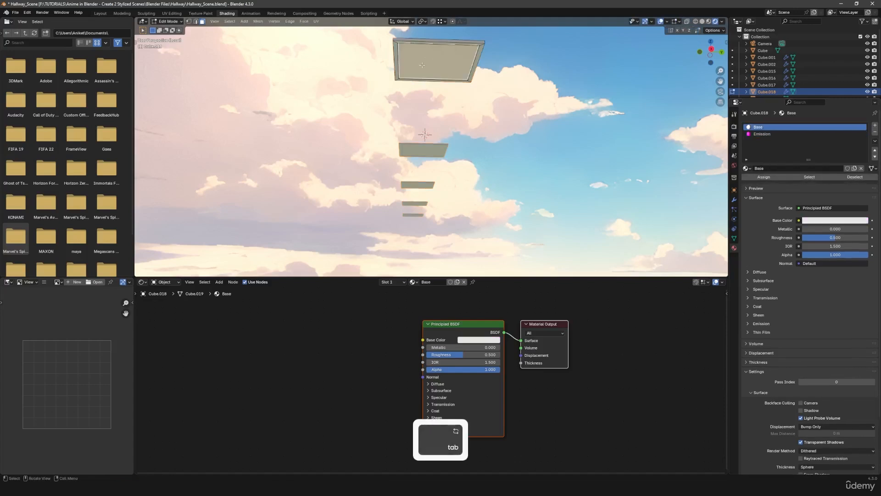
{"action": "left_click", "coordinate": [762, 134]}
{"action": "left_click", "coordinate": [767, 177]}
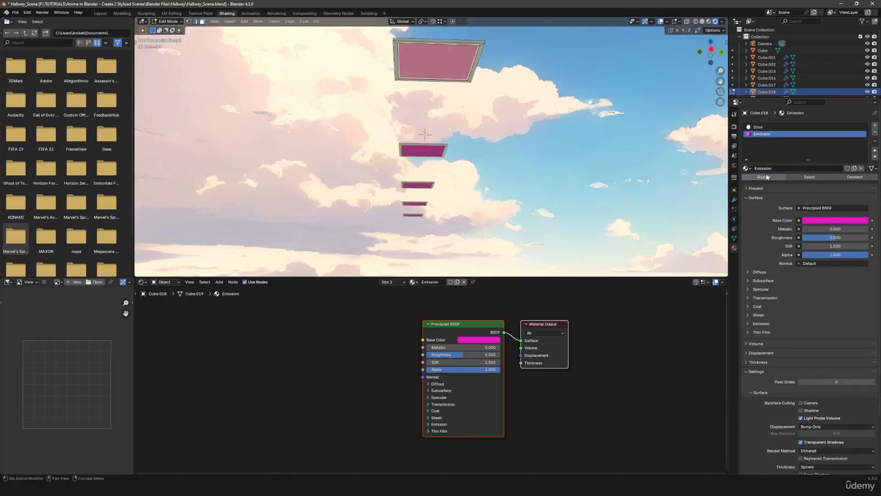
{"action": "key", "text": "Tab"}
{"action": "key", "text": "alt+a"}
{"action": "middle_click_drag", "start_coordinate": [448, 115], "coordinate": [491, 106]}
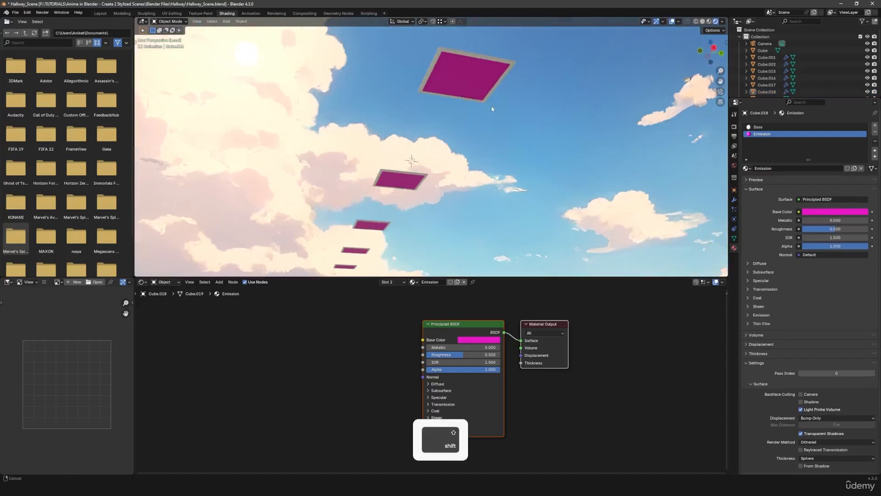
- Try a light lavender base color on the Base material of the light frames and undo it
{"action": "left_click", "coordinate": [759, 126]}
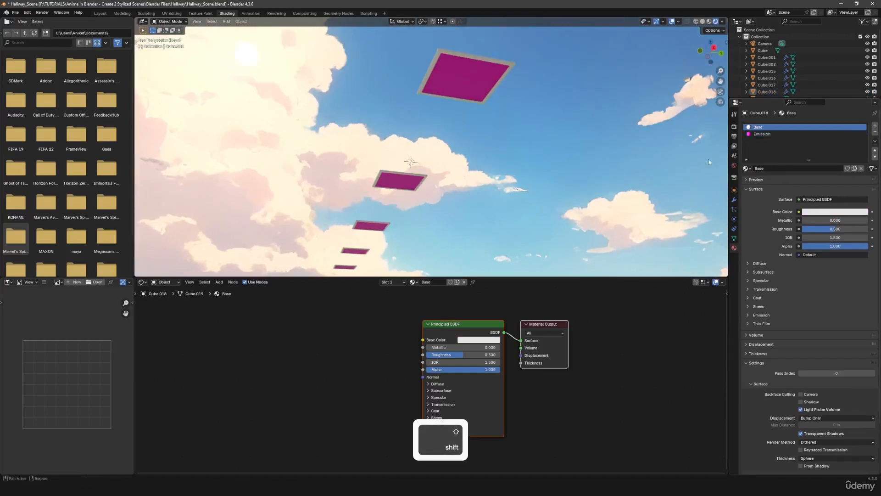
{"action": "left_click", "coordinate": [493, 340]}
{"action": "left_click_drag", "start_coordinate": [479, 282], "coordinate": [495, 254]}
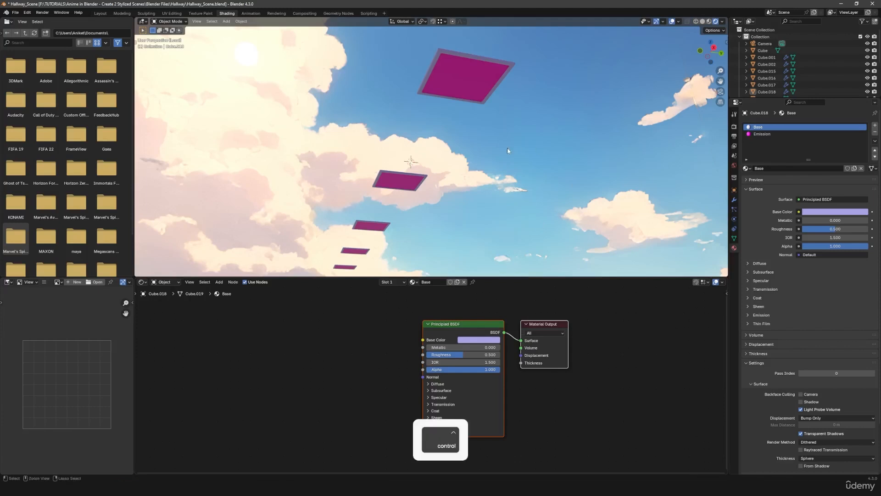
{"action": "key", "text": "ctrl+z"}
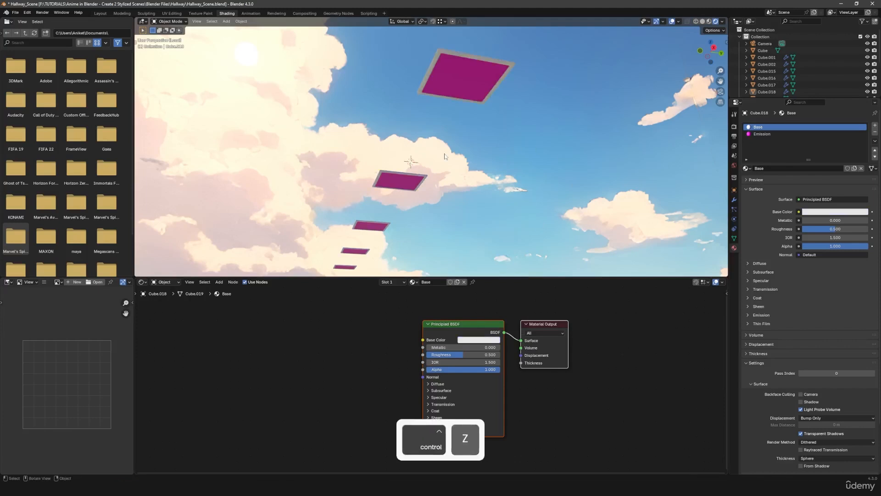
- Make the Emission material active again and examine the ceiling lights' Array and Bevel modifiers
{"action": "left_click", "coordinate": [771, 133]}
{"action": "middle_click_drag", "start_coordinate": [417, 174], "coordinate": [458, 163], "text": "shift"}
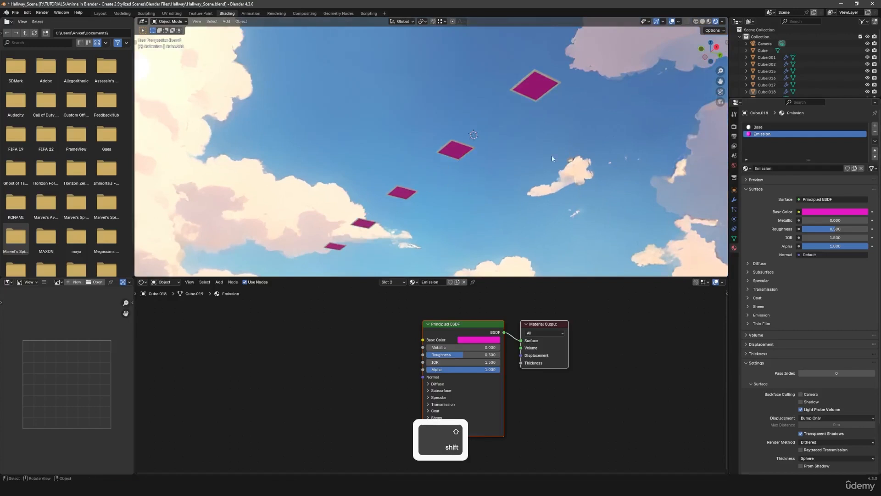
{"action": "left_click", "coordinate": [734, 200]}
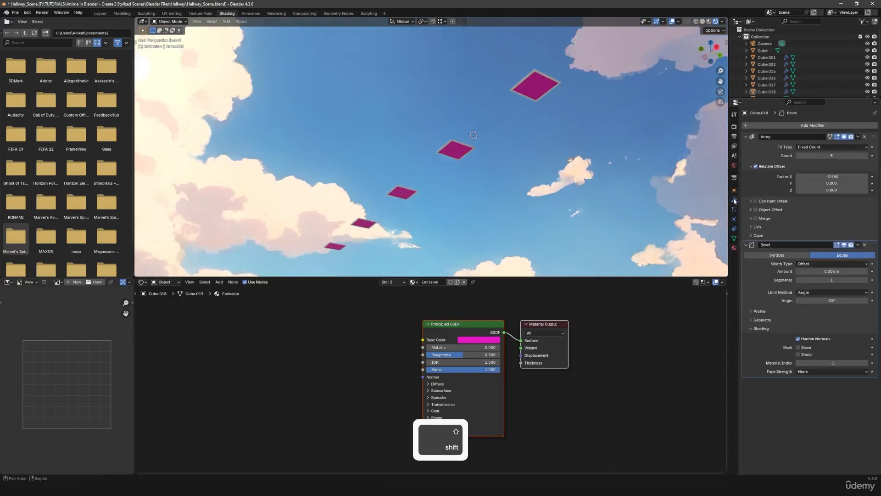
{"action": "left_click", "coordinate": [735, 248]}
{"action": "middle_click_drag", "start_coordinate": [557, 229], "coordinate": [542, 237]}
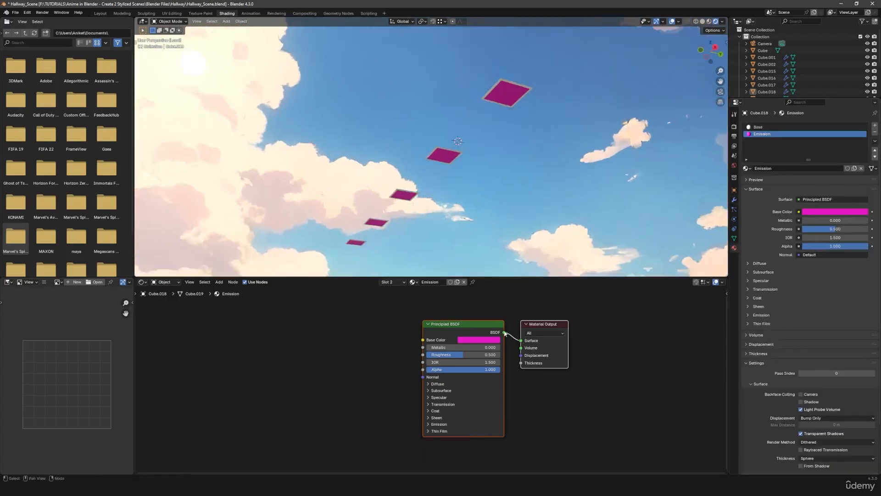
- Replace the Principled BSDF in the Emission material with an Emission shader connected to the Material Output's Surface
{"action": "left_click_drag", "start_coordinate": [455, 330], "coordinate": [338, 337]}
{"action": "left_click", "coordinate": [412, 334]}
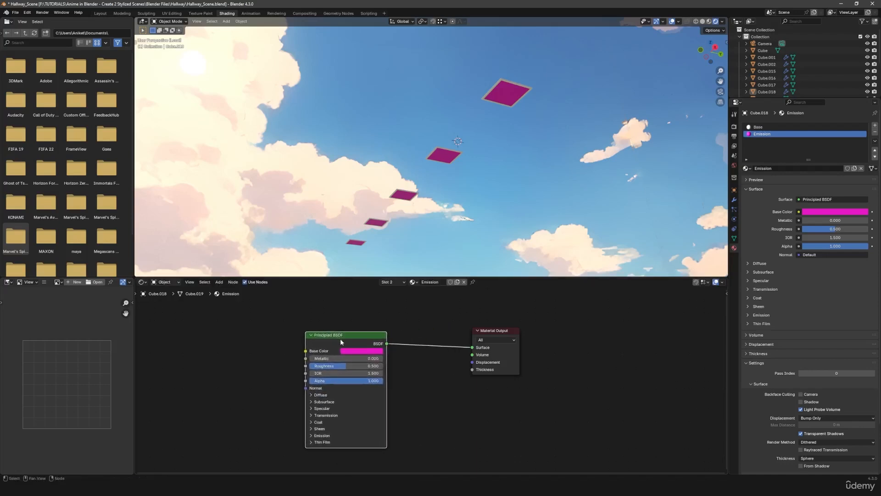
{"action": "key", "text": "Delete"}
{"action": "key", "text": "shift+a"}
{"action": "type", "text": "em"}
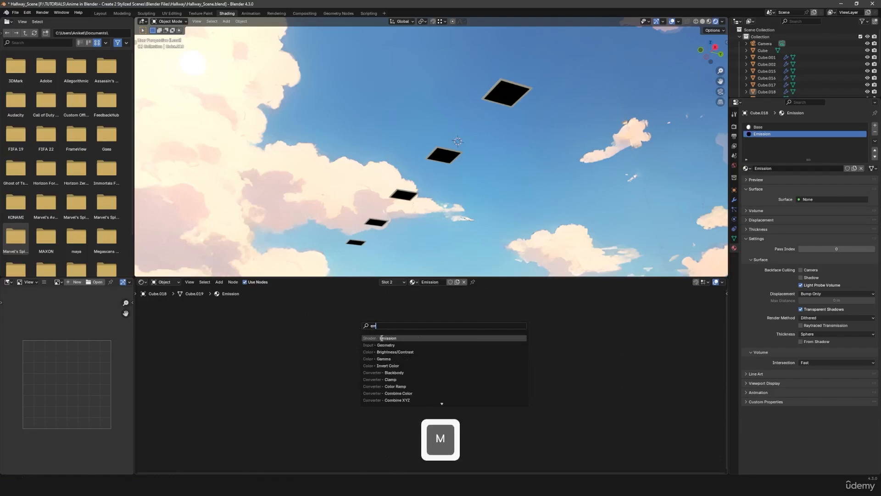
{"action": "left_click", "coordinate": [367, 339]}
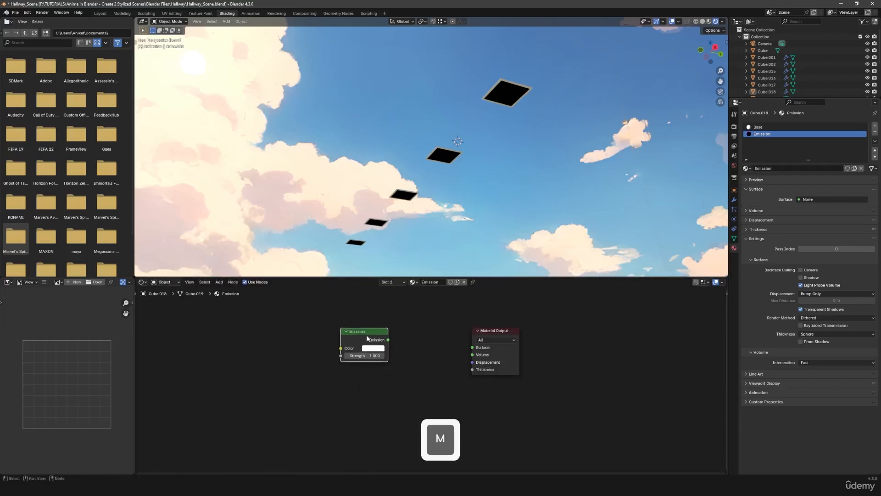
{"action": "left_click_drag", "start_coordinate": [388, 340], "coordinate": [471, 348]}
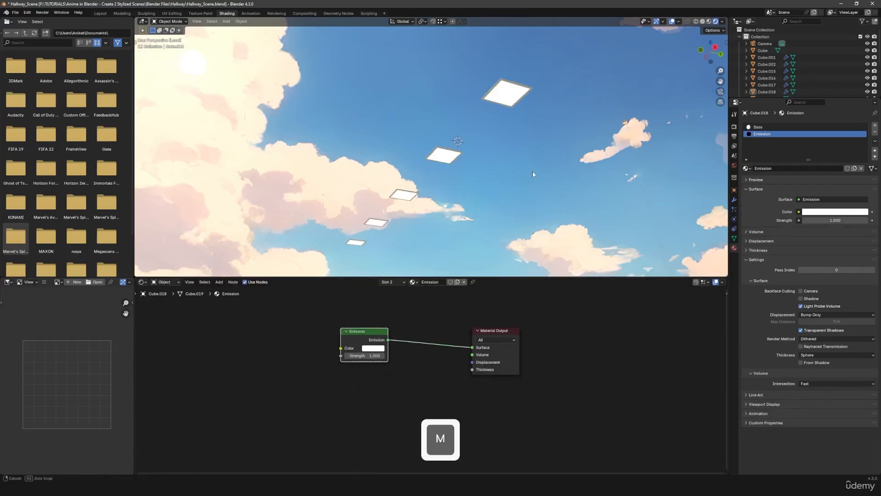
- Leave local view, look through the scene camera and set the Emission shader's strength to 5
{"action": "key", "text": "KP_0"}
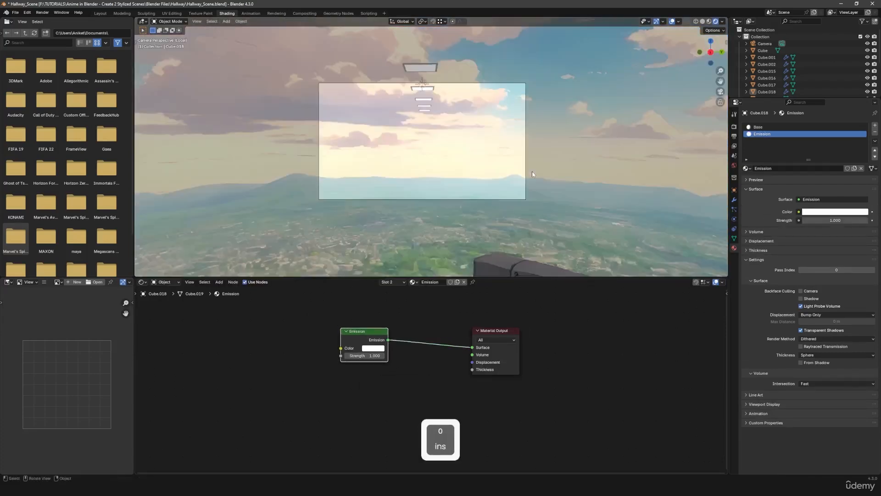
{"action": "key", "text": "KP_Divide"}
{"action": "key", "text": "KP_0"}
{"action": "key", "text": "KP_0"}
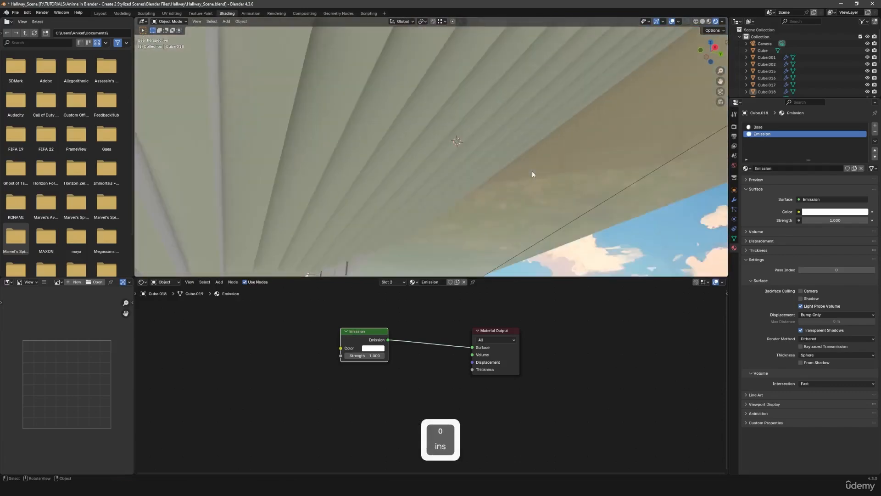
{"action": "scroll", "coordinate": [522, 173], "scroll_direction": "up", "scroll_amount": 2}
{"action": "middle_click_drag", "start_coordinate": [492, 163], "coordinate": [500, 180], "text": "shift"}
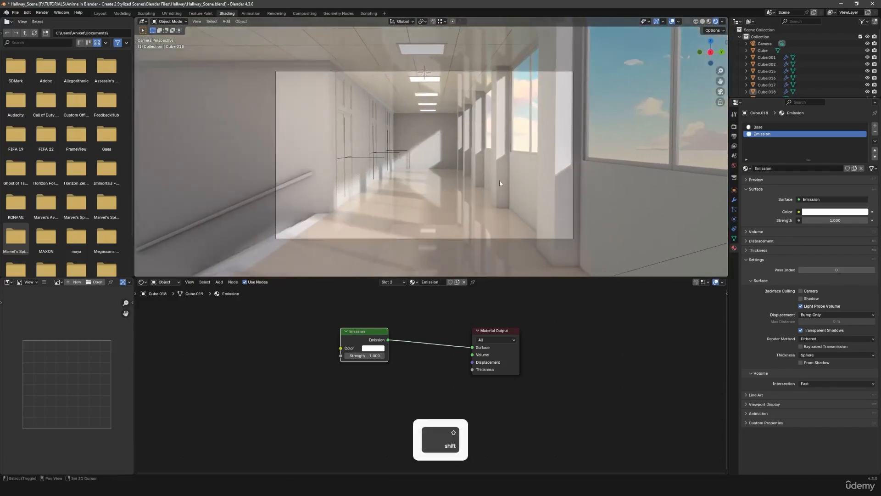
{"action": "scroll", "coordinate": [497, 186], "scroll_direction": "up", "scroll_amount": 1}
{"action": "left_click_drag", "start_coordinate": [365, 356], "coordinate": [372, 355], "text": "shift"}
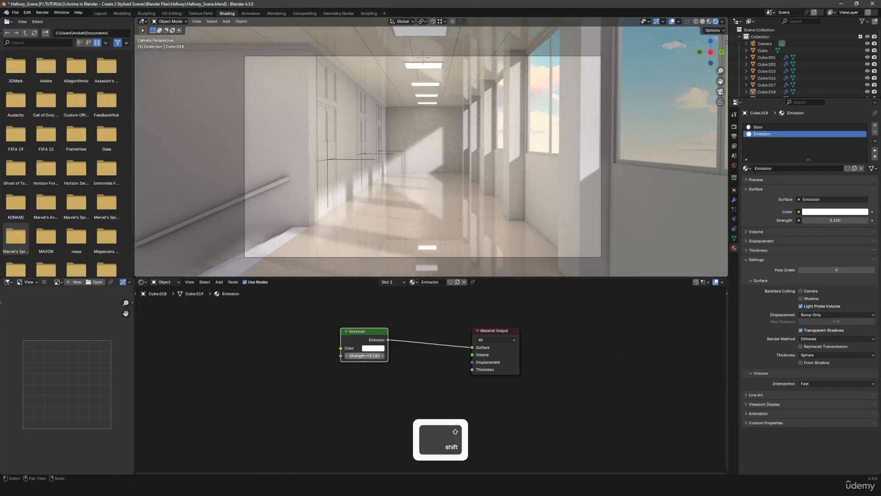
{"action": "left_click", "coordinate": [365, 356]}
{"action": "type", "text": "5"}
{"action": "key", "text": "Return"}
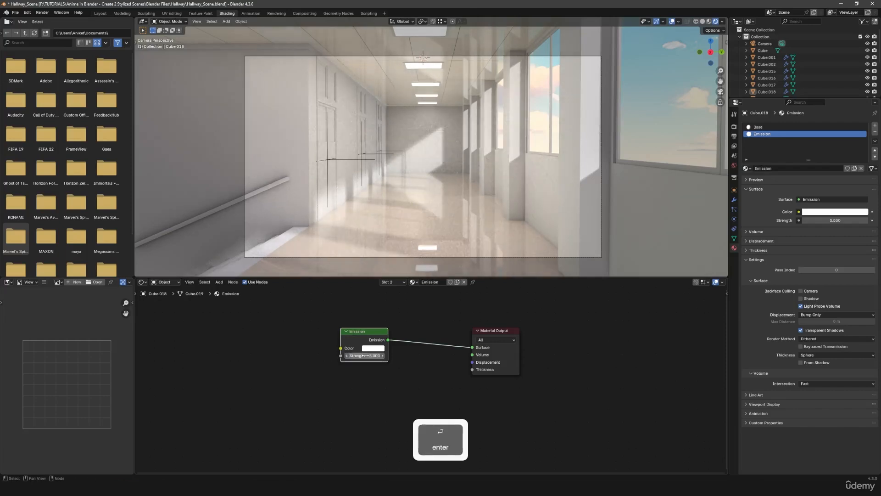
- Bring up the last render, switch to render slot 2 and render the lit hallway into it
{"action": "scroll", "coordinate": [509, 168], "scroll_direction": "down", "scroll_amount": 1}
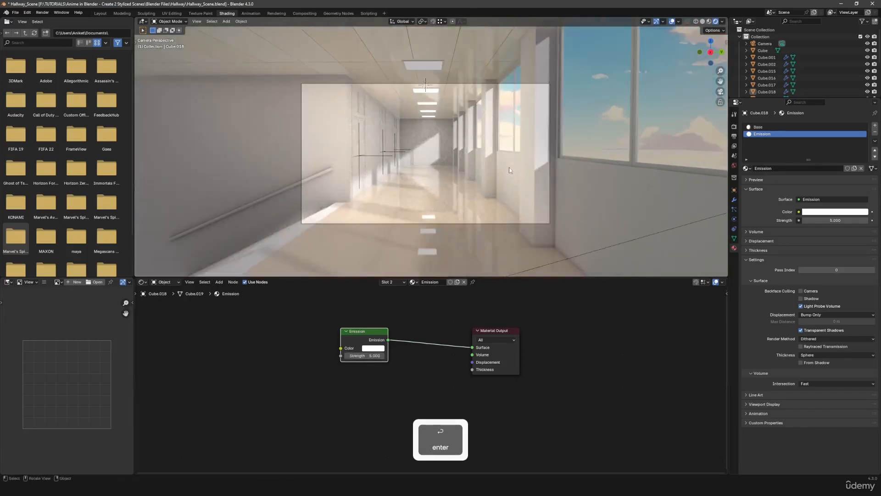
{"action": "key", "text": "F12"}
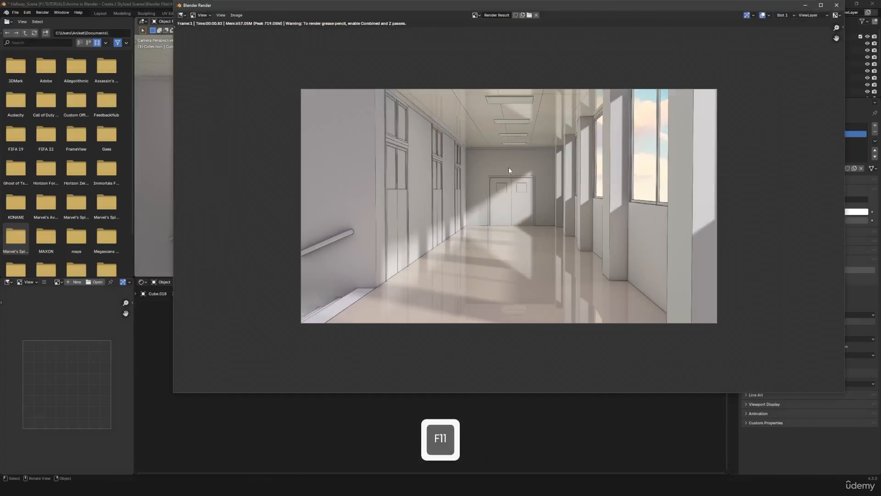
{"action": "key", "text": "j"}
{"action": "key", "text": "F12"}
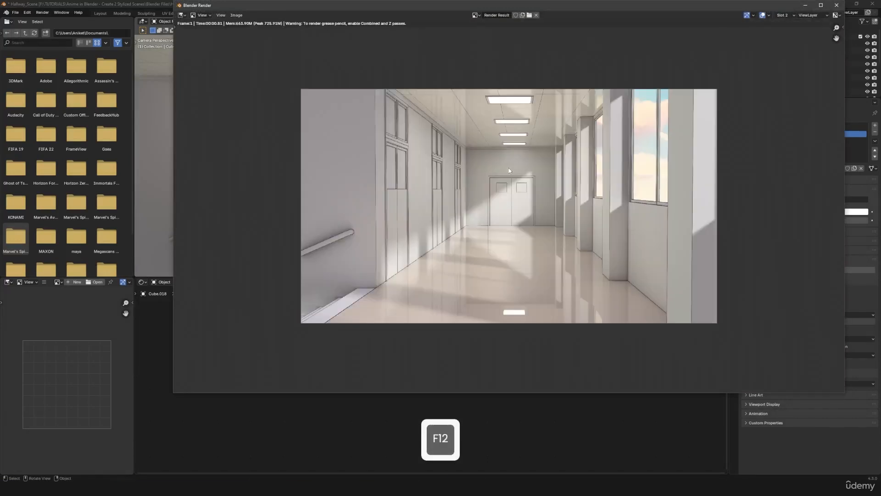
- Compare the renders in both slots, examine the end wall and doors up close, and close the render window
{"action": "key", "text": "j"}
{"action": "key", "text": "j"}
{"action": "key", "text": "j"}
{"action": "key", "text": "j"}
{"action": "key", "text": "j"}
{"action": "key", "text": "j"}
{"action": "scroll", "coordinate": [560, 165], "scroll_direction": "up", "scroll_amount": 7}
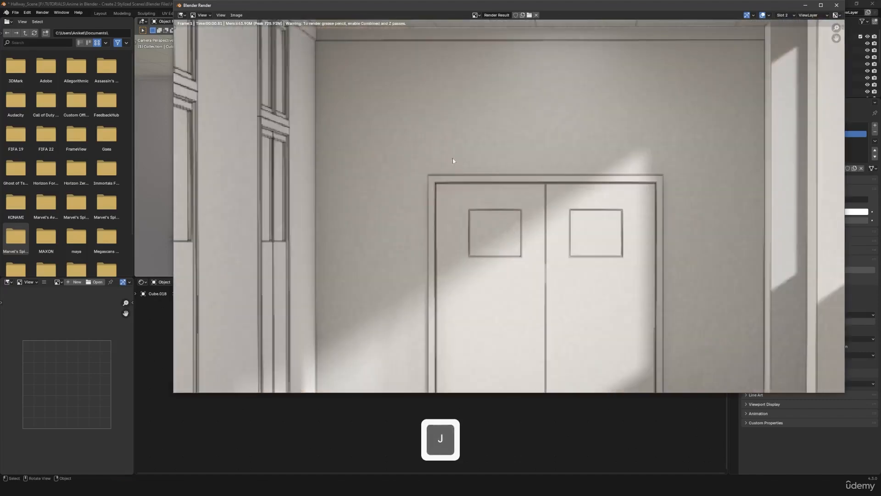
{"action": "scroll", "coordinate": [512, 191], "scroll_direction": "down", "scroll_amount": 7}
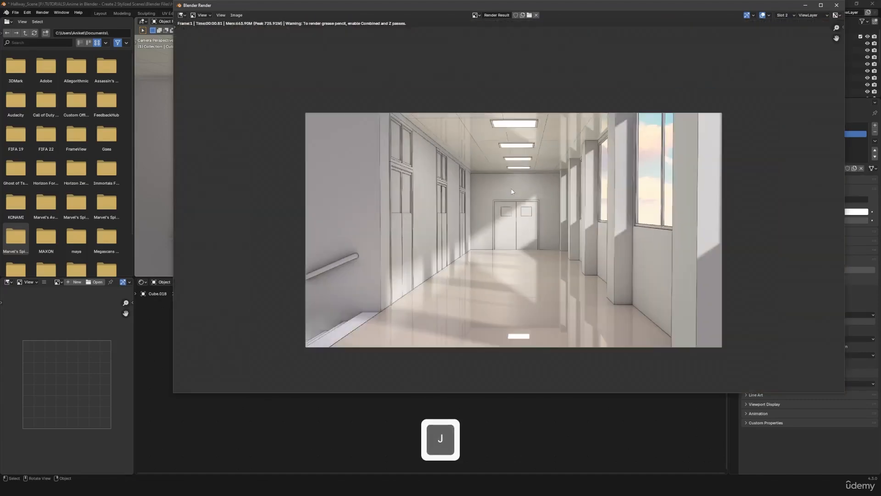
{"action": "left_click", "coordinate": [835, 6]}
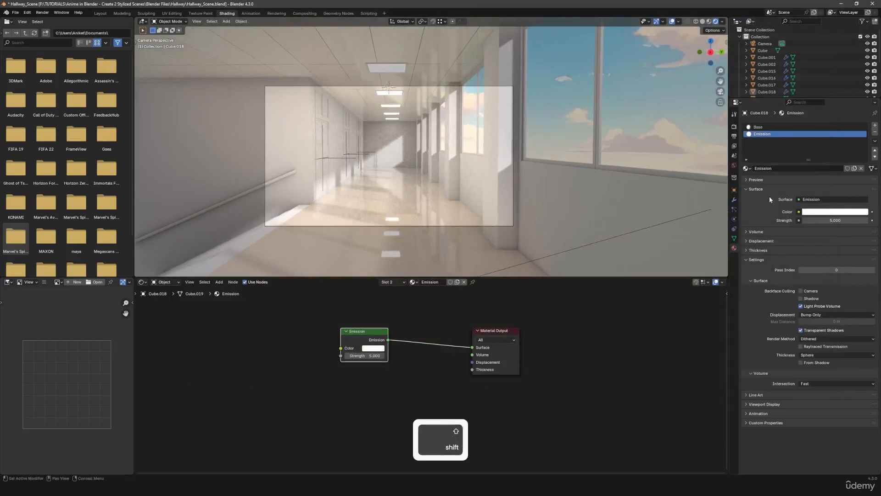
- Set the render samples to 256 and render the hallway again
{"action": "left_click", "coordinate": [734, 126]}
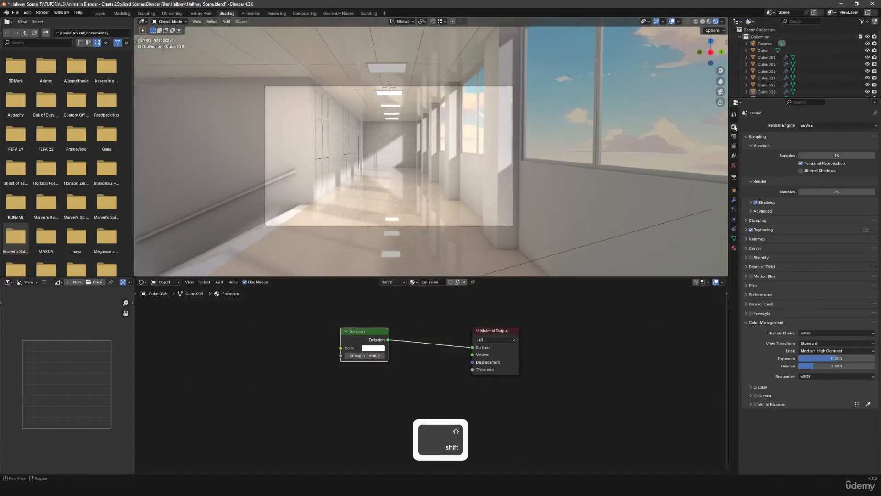
{"action": "left_click", "coordinate": [832, 193]}
{"action": "type", "text": "25"}
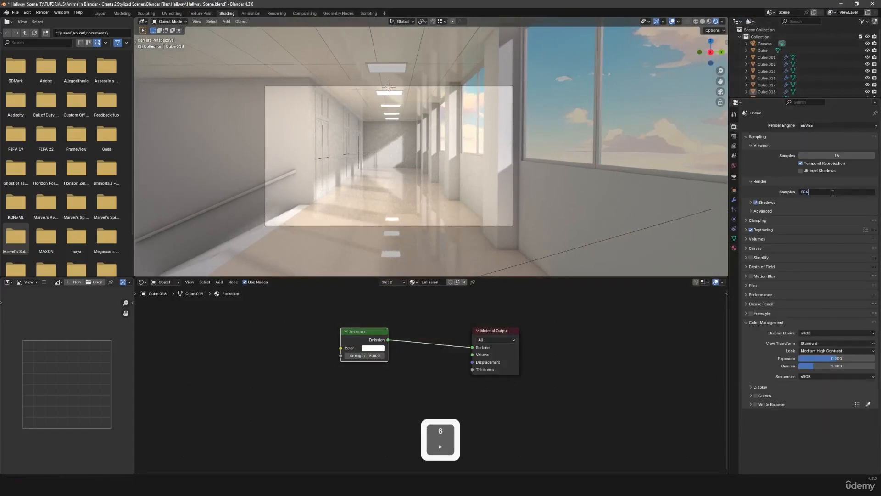
{"action": "key", "text": "Return"}
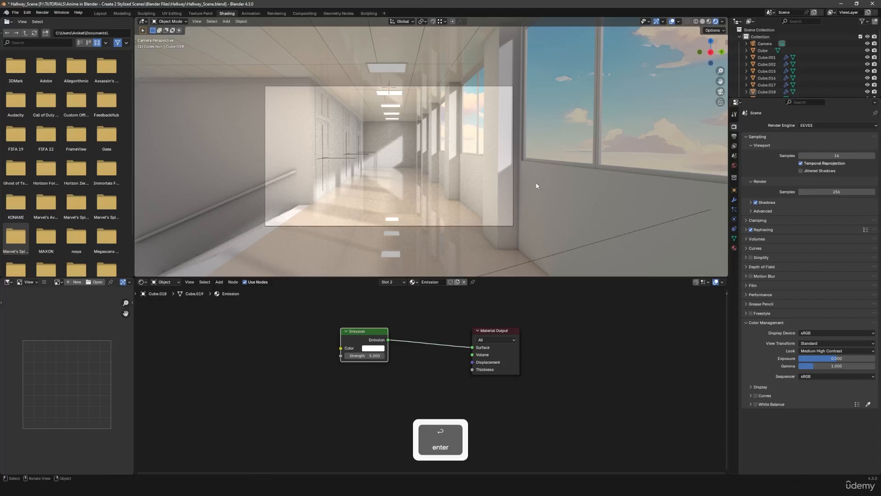
{"action": "key", "text": "F12"}
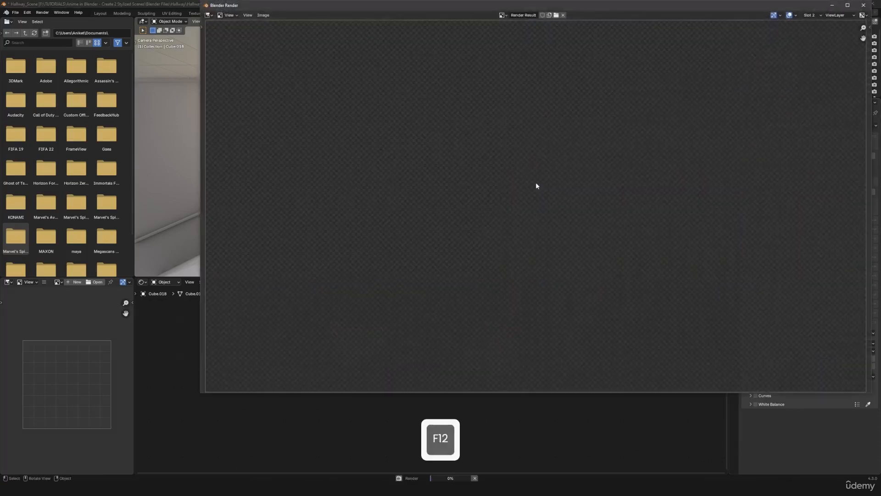
{"action": "left_click_drag", "start_coordinate": [615, 12], "coordinate": [508, 33]}
{"action": "scroll", "coordinate": [449, 210], "scroll_direction": "down", "scroll_amount": 7}
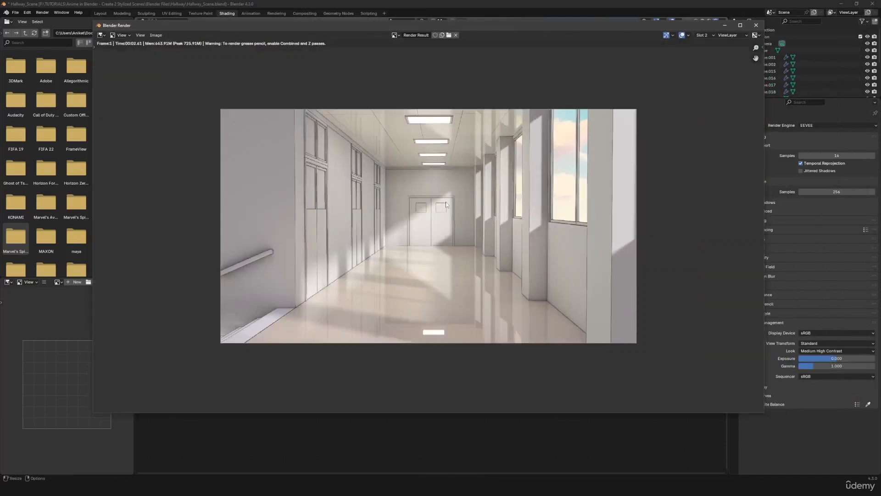
- Compare the new render with the other slot, close the render window and save the file
{"action": "scroll", "coordinate": [469, 262], "scroll_direction": "up", "scroll_amount": 3}
{"action": "key", "text": "j"}
{"action": "key", "text": "j"}
{"action": "scroll", "coordinate": [469, 259], "scroll_direction": "up", "scroll_amount": 5}
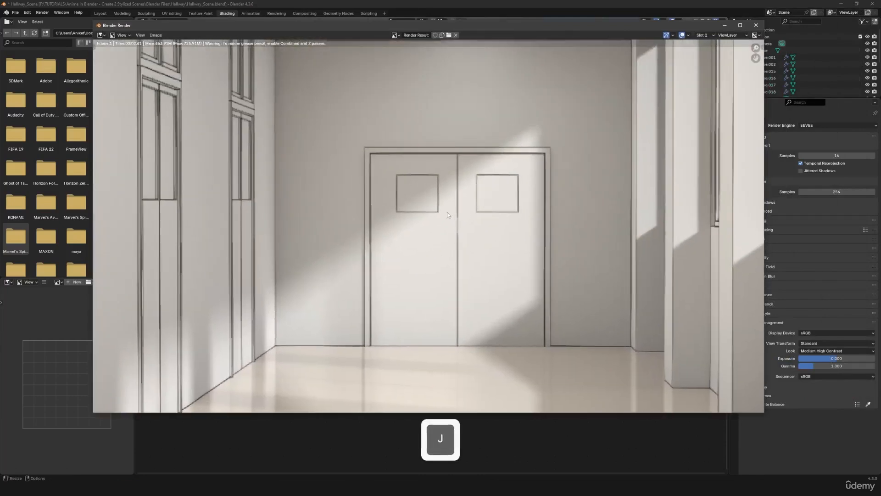
{"action": "scroll", "coordinate": [448, 214], "scroll_direction": "down", "scroll_amount": 6}
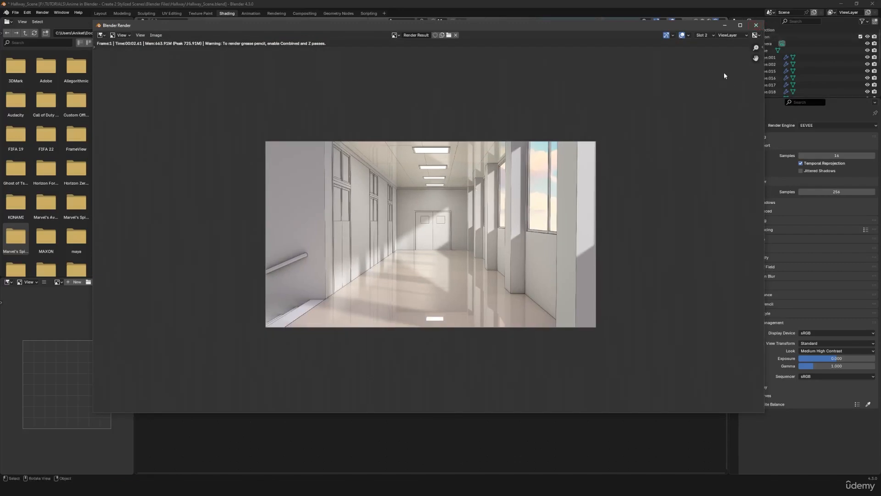
{"action": "left_click", "coordinate": [757, 25]}
{"action": "key", "text": "ctrl+s"}
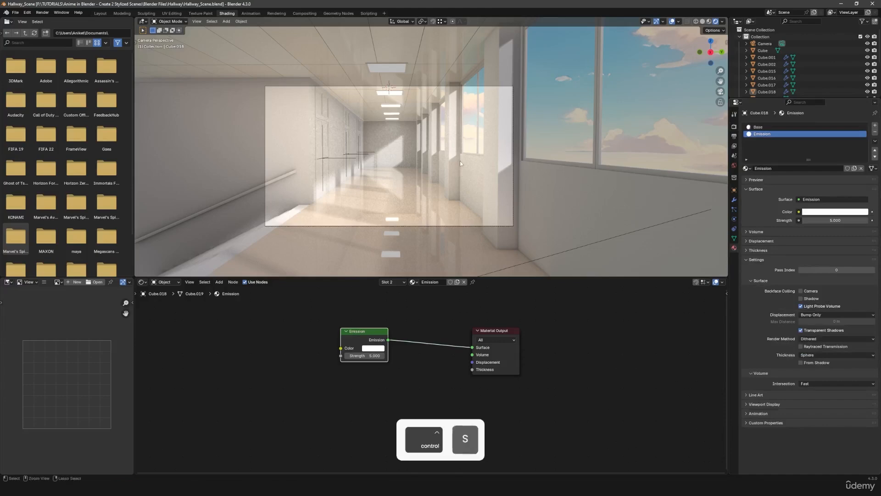
- Select the hallway wall with the door openings and give it a new material named Wall
{"action": "middle_click_drag", "start_coordinate": [460, 160], "coordinate": [437, 183], "text": "shift"}
{"action": "left_click", "coordinate": [443, 100]}
{"action": "middle_click_drag", "start_coordinate": [442, 100], "coordinate": [457, 115]}
{"action": "middle_click_drag", "start_coordinate": [456, 116], "coordinate": [429, 172], "text": "shift"}
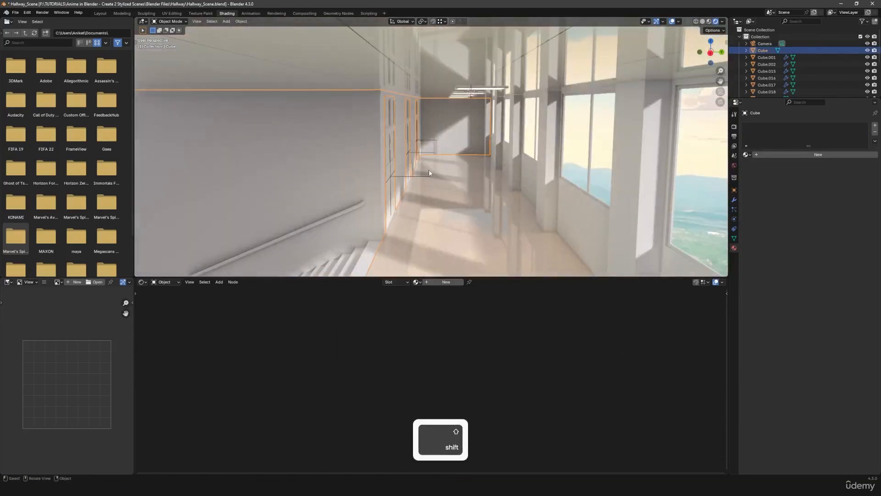
{"action": "left_click", "coordinate": [835, 155]}
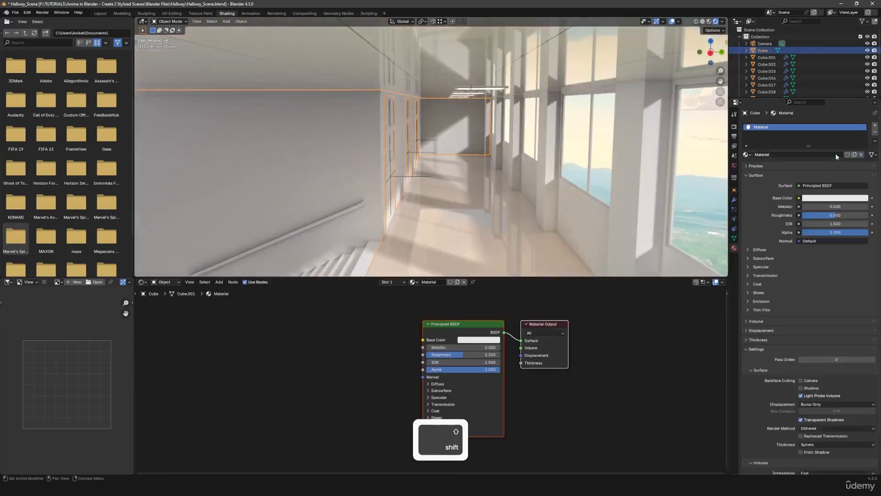
{"action": "left_click", "coordinate": [779, 155]}
{"action": "type", "text": "W"}
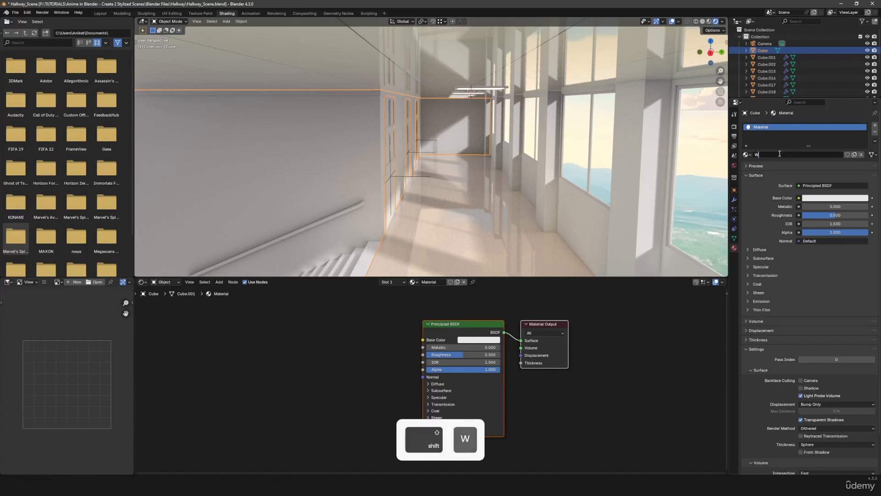
{"action": "type", "text": "all"}
{"action": "key", "text": "Return"}
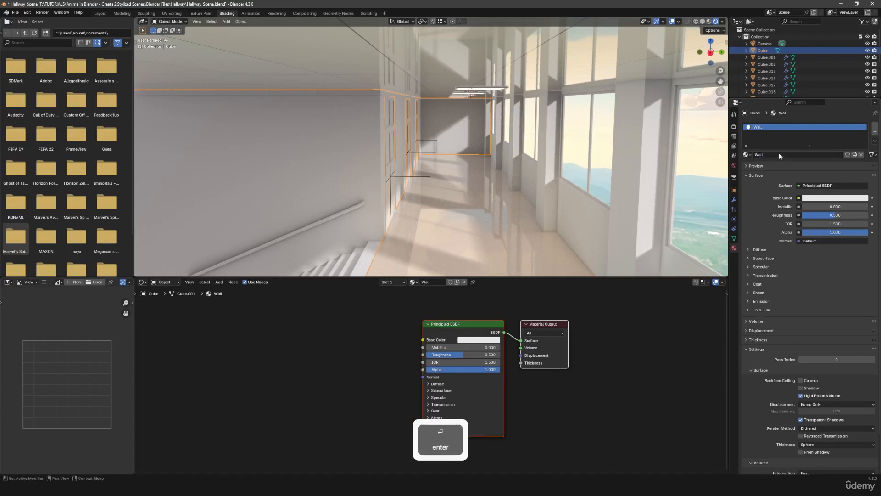
- Isolate the wall in local view and enter Edit Mode
{"action": "middle_click_drag", "start_coordinate": [484, 162], "coordinate": [477, 159]}
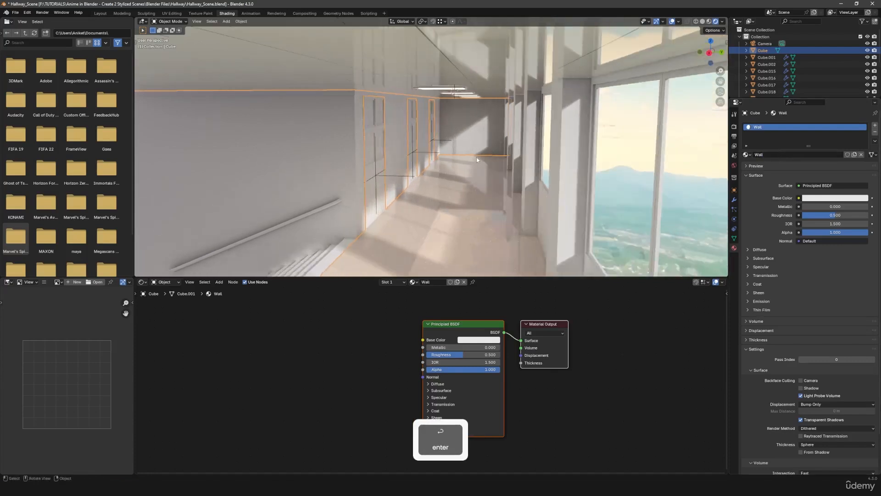
{"action": "key", "text": "KP_Divide"}
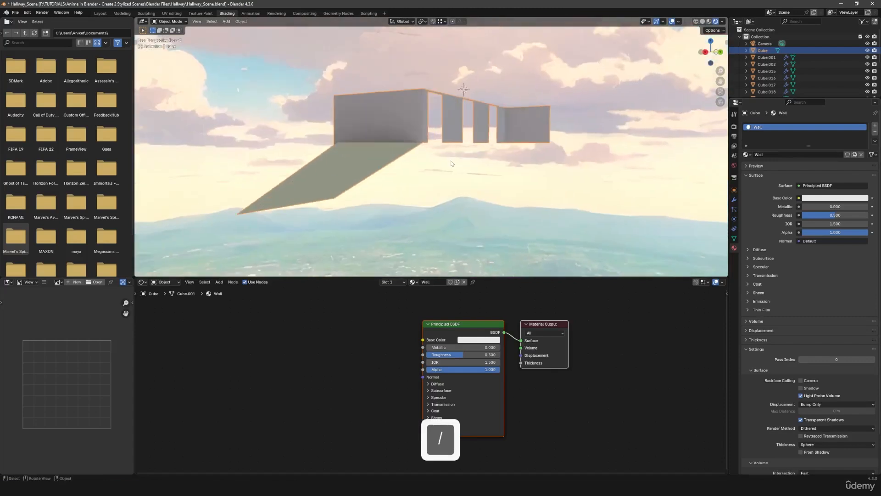
{"action": "key", "text": "Tab"}
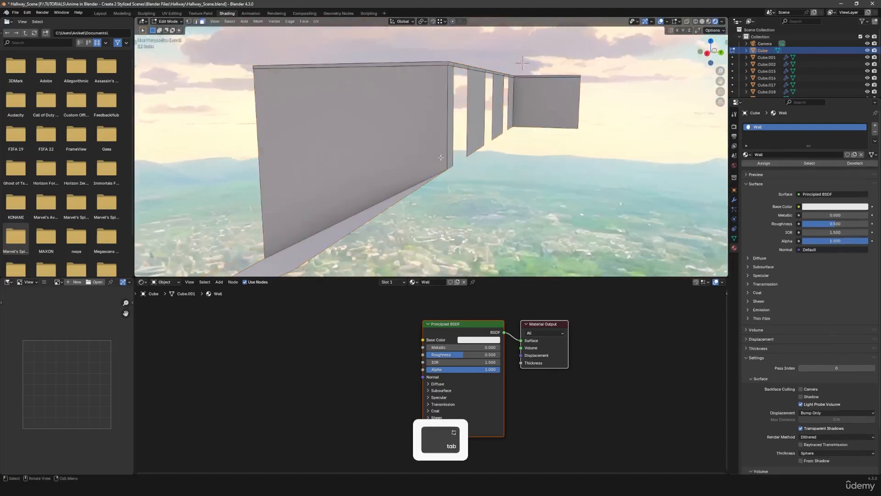
- Try a horizontal loop cut across the wall's near section twice, undoing each attempt
{"action": "key", "text": "ctrl+r"}
{"action": "left_click", "coordinate": [447, 120]}
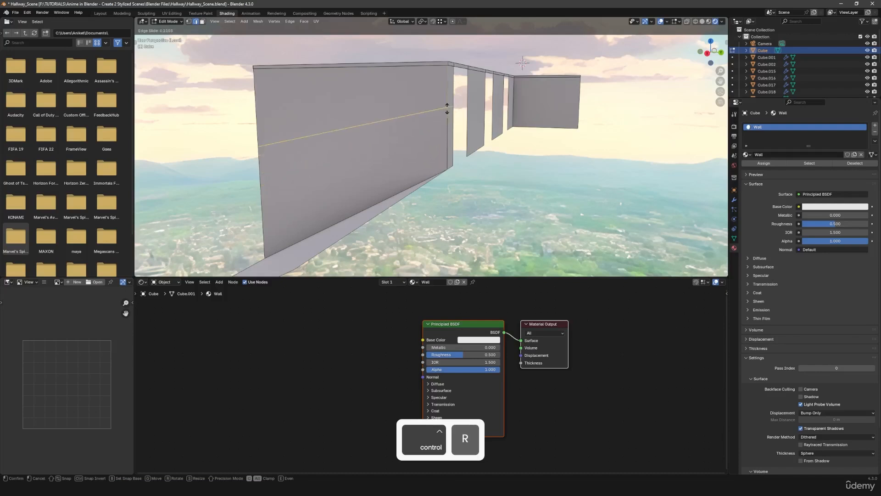
{"action": "left_click", "coordinate": [449, 120]}
{"action": "middle_click_drag", "start_coordinate": [480, 134], "coordinate": [452, 136]}
{"action": "key", "text": "ctrl+z"}
{"action": "key", "text": "ctrl+r"}
{"action": "left_click", "coordinate": [390, 126]}
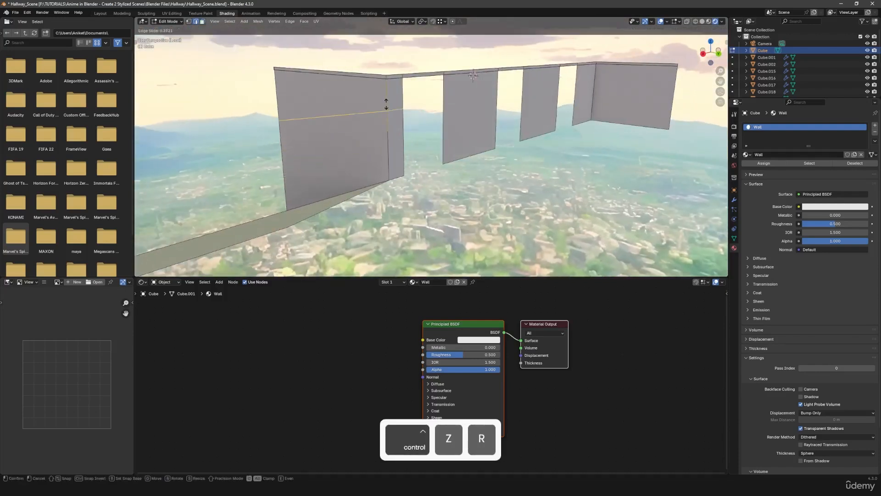
{"action": "left_click", "coordinate": [386, 104]}
{"action": "middle_click_drag", "start_coordinate": [385, 103], "coordinate": [398, 146]}
{"action": "key", "text": "ctrl+z"}
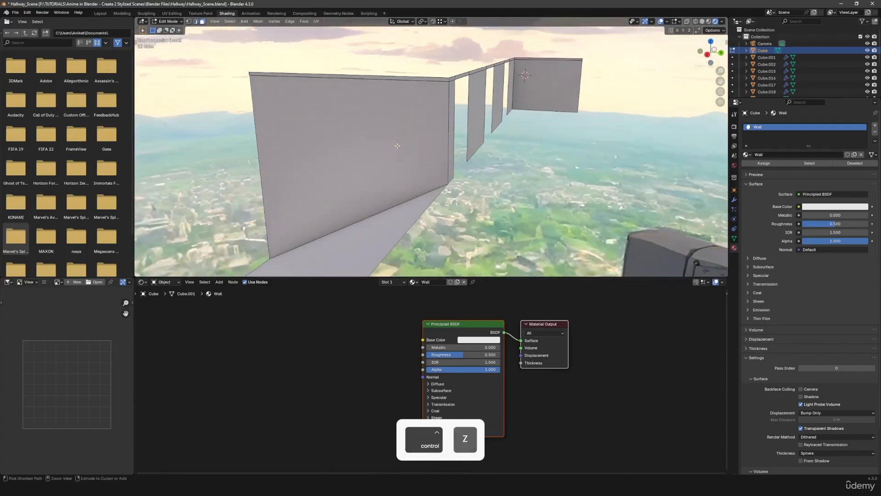
- Add a level horizontal loop cut around the wall's near section, spaced evenly and flipped to follow the straight edge
{"action": "key", "text": "ctrl+r"}
{"action": "left_click", "coordinate": [448, 129]}
{"action": "key", "text": "e"}
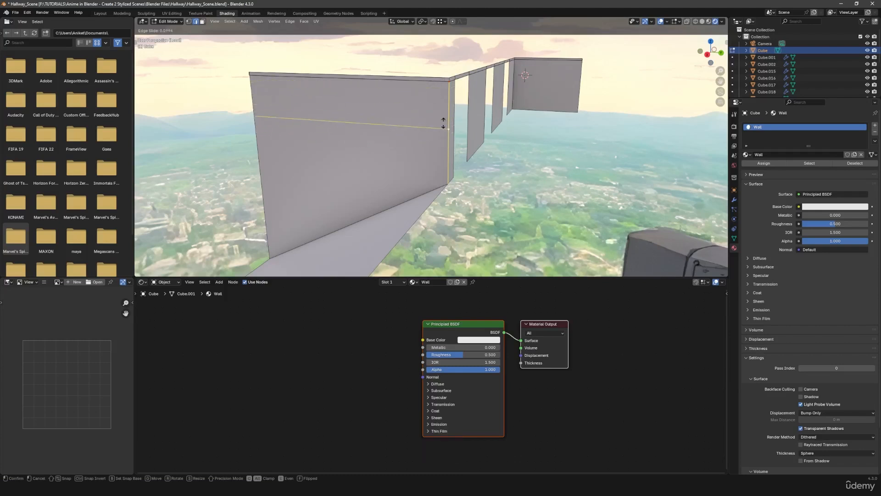
{"action": "key", "text": "f"}
{"action": "key", "text": "f"}
{"action": "key", "text": "f"}
{"action": "key", "text": "f"}
{"action": "key", "text": "f"}
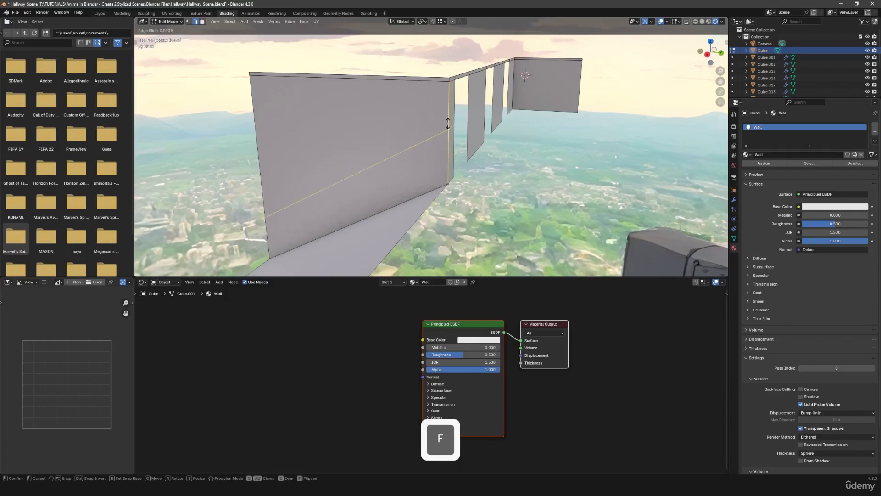
{"action": "key", "text": "f"}
{"action": "left_click", "coordinate": [445, 143]}
- Add horizontal loop cuts across the two middle wall panels and the far wall section
{"action": "middle_click_drag", "start_coordinate": [446, 143], "coordinate": [437, 132]}
{"action": "key", "text": "ctrl+r"}
{"action": "left_click", "coordinate": [435, 122]}
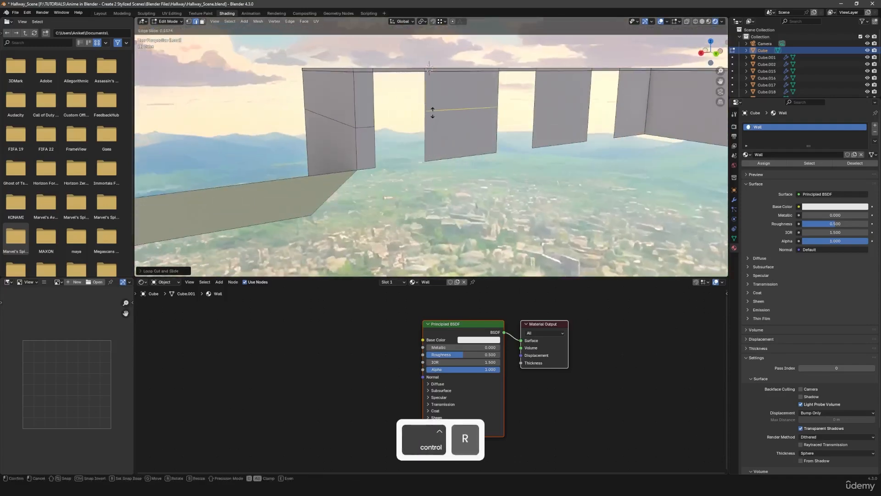
{"action": "left_click", "coordinate": [433, 110]}
{"action": "key", "text": "ctrl+r"}
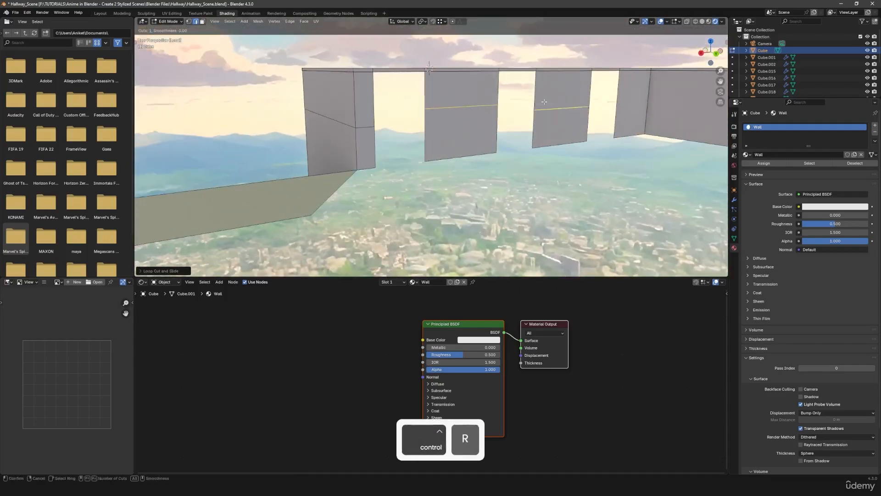
{"action": "left_click", "coordinate": [546, 100]}
{"action": "left_click", "coordinate": [545, 97]}
{"action": "key", "text": "ctrl+r"}
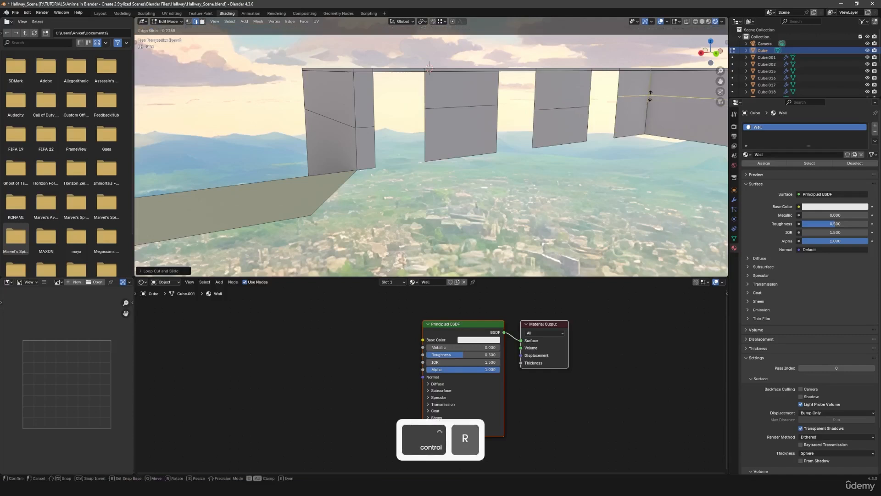
{"action": "middle_click_drag", "start_coordinate": [651, 106], "coordinate": [482, 121], "text": "shift"}
{"action": "middle_click_drag", "start_coordinate": [440, 144], "coordinate": [396, 142], "text": "shift"}
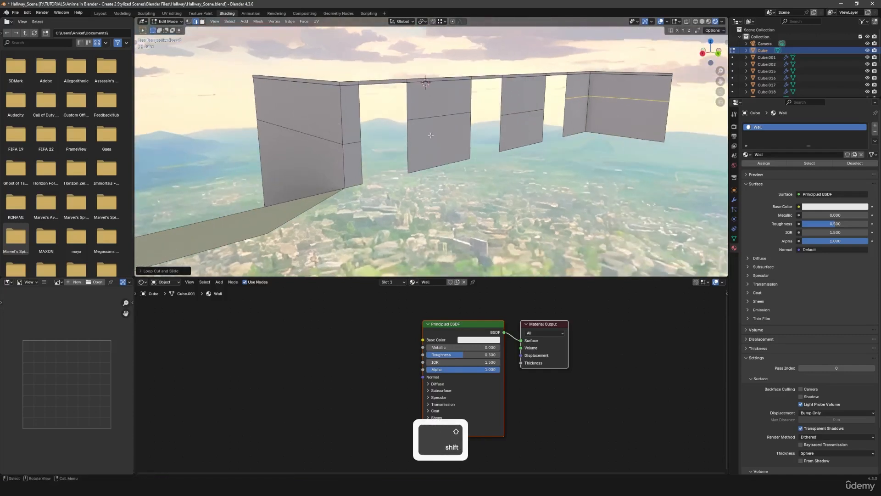
- Move the first middle panel's cut edge vertically, snapping it to the height of the near section's cut
{"action": "left_click", "coordinate": [438, 118]}
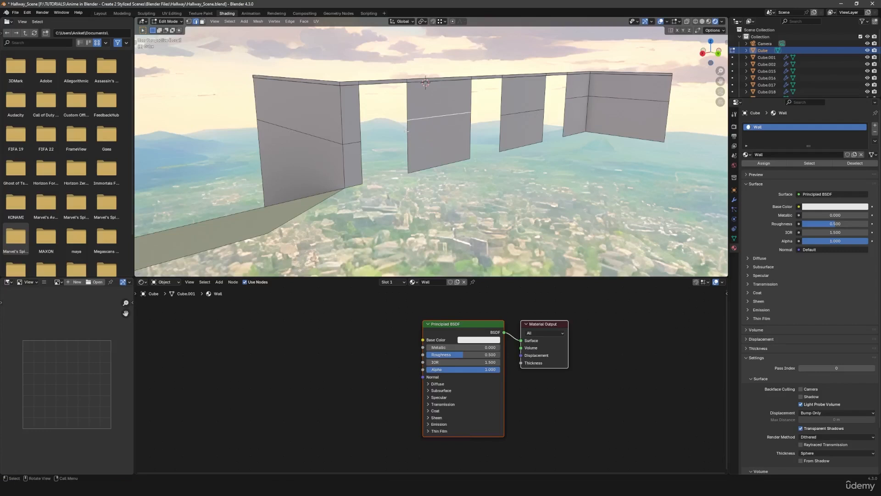
{"action": "key", "text": "g"}
{"action": "key", "text": "z"}
{"action": "left_click", "coordinate": [444, 23]}
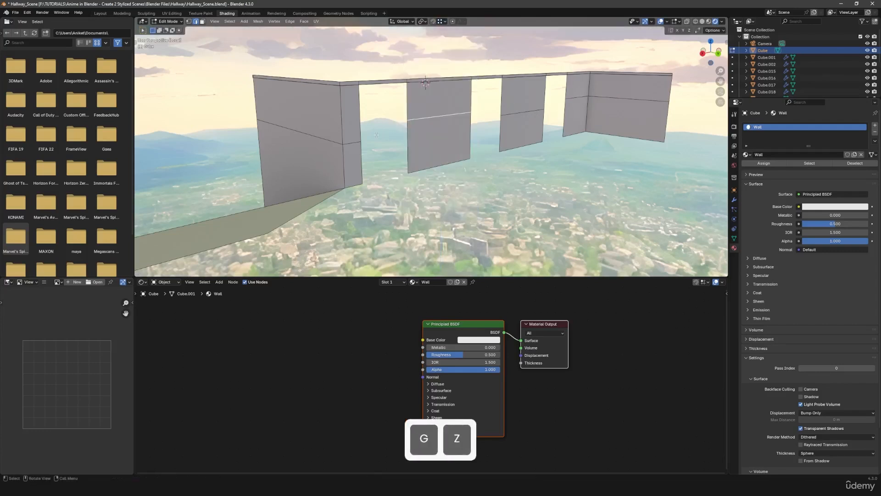
{"action": "key", "text": "g"}
{"action": "key", "text": "z"}
{"action": "key", "text": "ctrl"}
{"action": "left_click", "coordinate": [362, 145]}
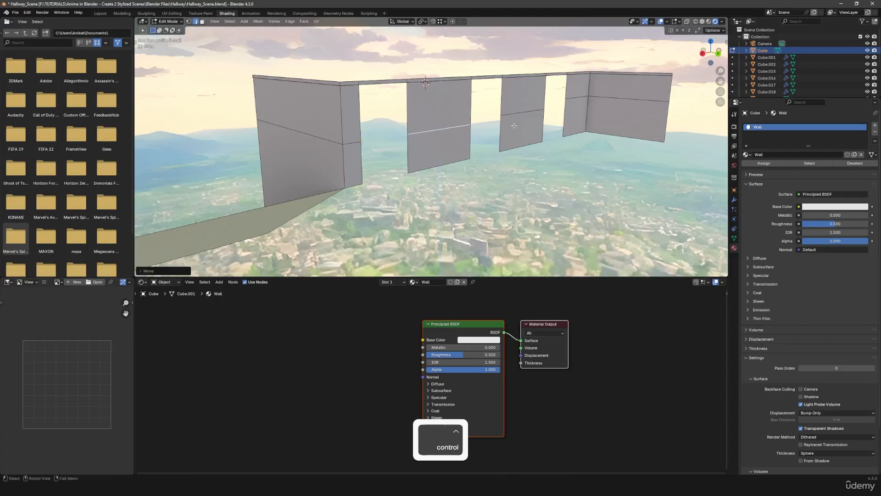
- Snap the second middle panel's cut edge along Z to the height of the first panel's cut
{"action": "left_click", "coordinate": [518, 113]}
{"action": "key", "text": "g"}
{"action": "key", "text": "z"}
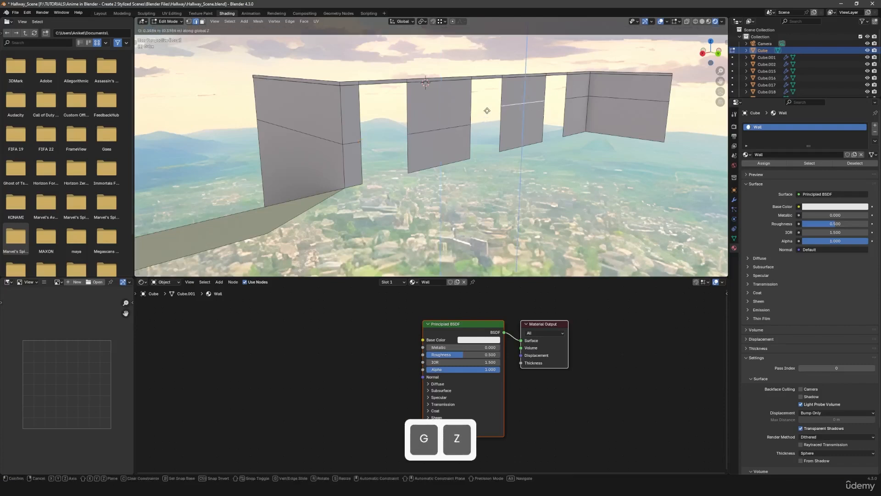
{"action": "key", "text": "ctrl"}
{"action": "left_click", "coordinate": [471, 124]}
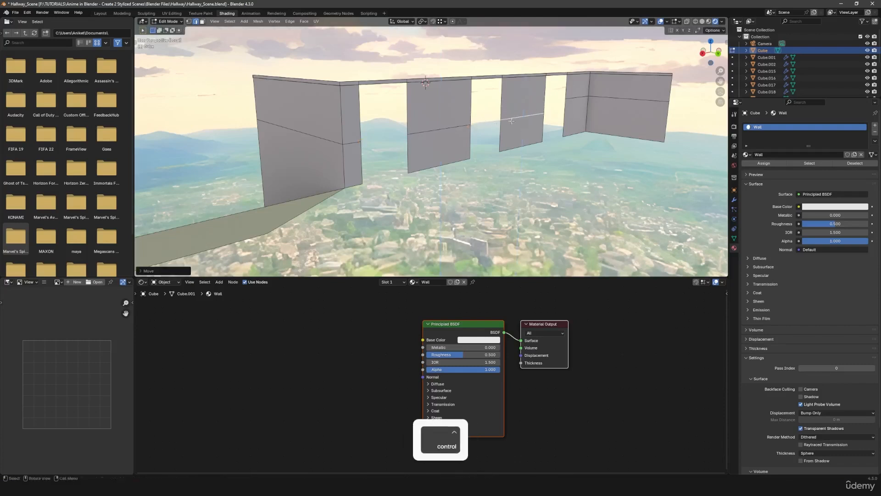
- Snap the far section's cut loop along Z to the height of the neighbouring panel's cut, and leave Edit Mode
{"action": "left_click", "coordinate": [576, 98], "text": "alt"}
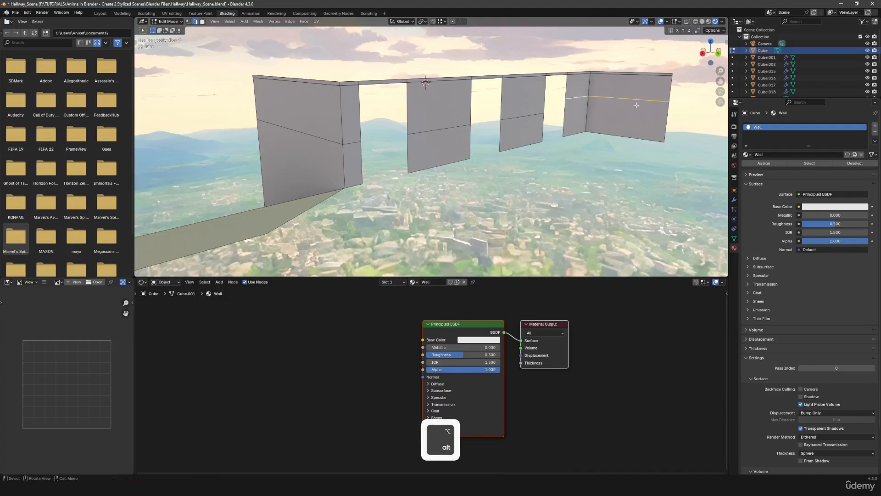
{"action": "key", "text": "g"}
{"action": "key", "text": "z"}
{"action": "left_click", "coordinate": [545, 113], "text": "ctrl"}
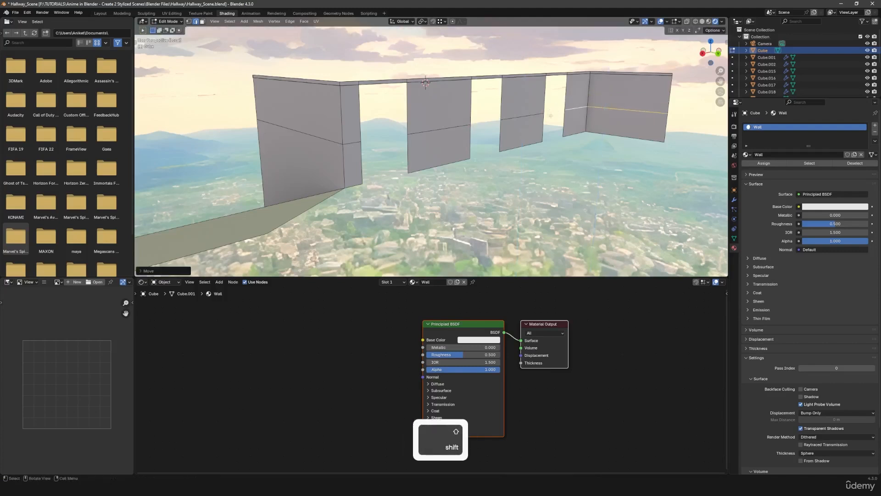
{"action": "middle_click_drag", "start_coordinate": [409, 166], "coordinate": [438, 165]}
{"action": "key", "text": "Tab"}
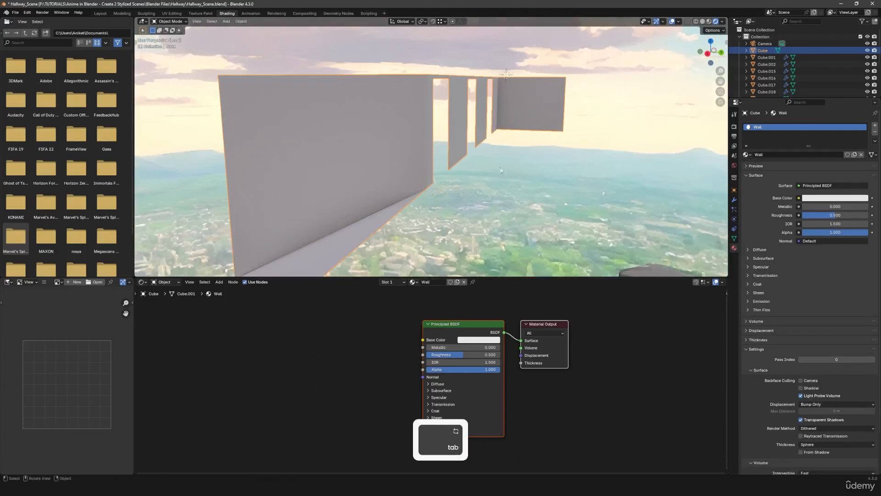
- Add a second material to the wall and name it Blue Wall
{"action": "left_click", "coordinate": [492, 340]}
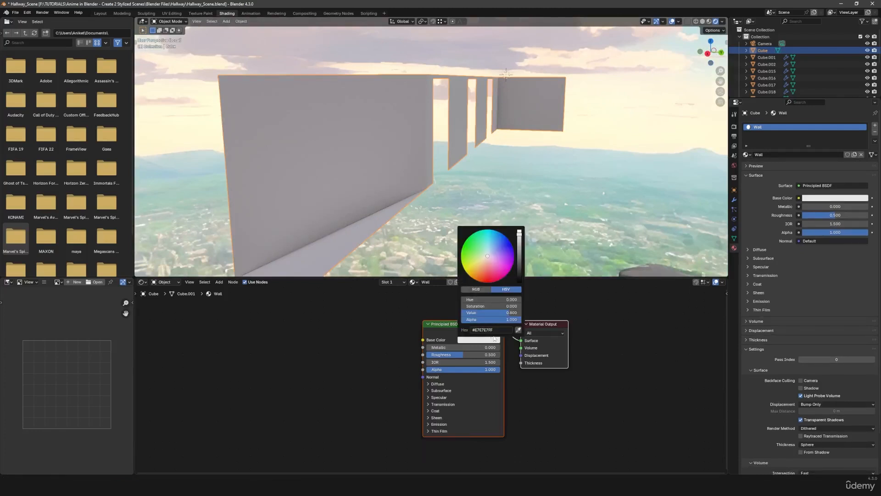
{"action": "middle_click_drag", "start_coordinate": [490, 119], "coordinate": [492, 119]}
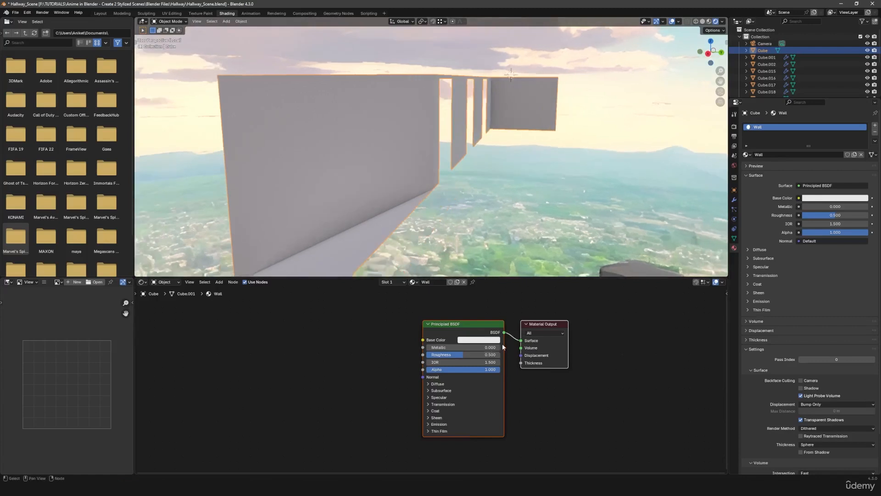
{"action": "middle_click_drag", "start_coordinate": [483, 332], "coordinate": [457, 330]}
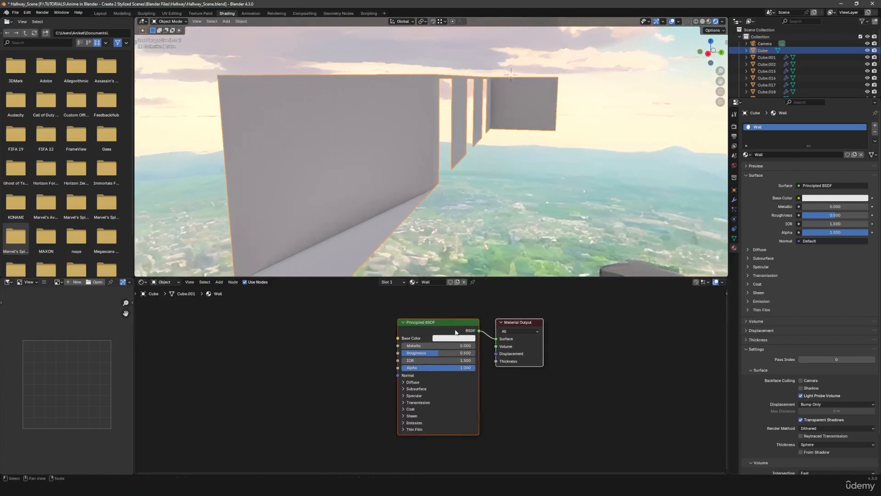
{"action": "left_click", "coordinate": [875, 125]}
{"action": "left_click", "coordinate": [771, 168]}
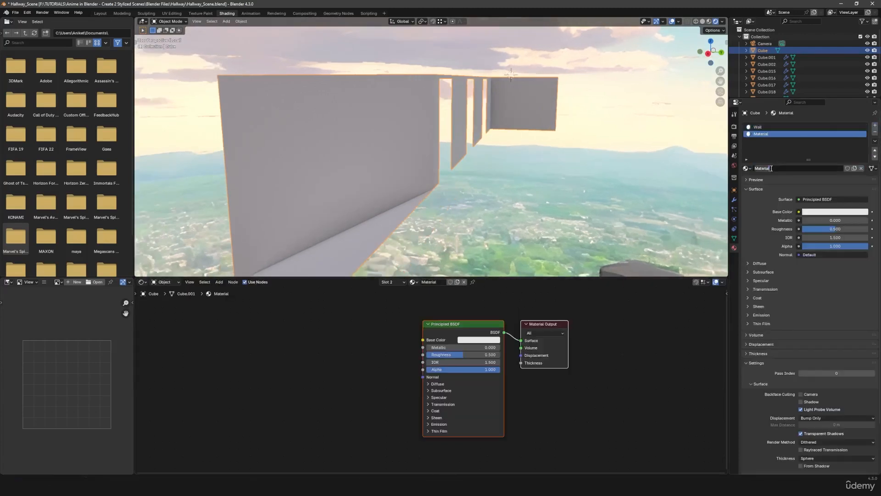
{"action": "type", "text": "Blue Wall"}
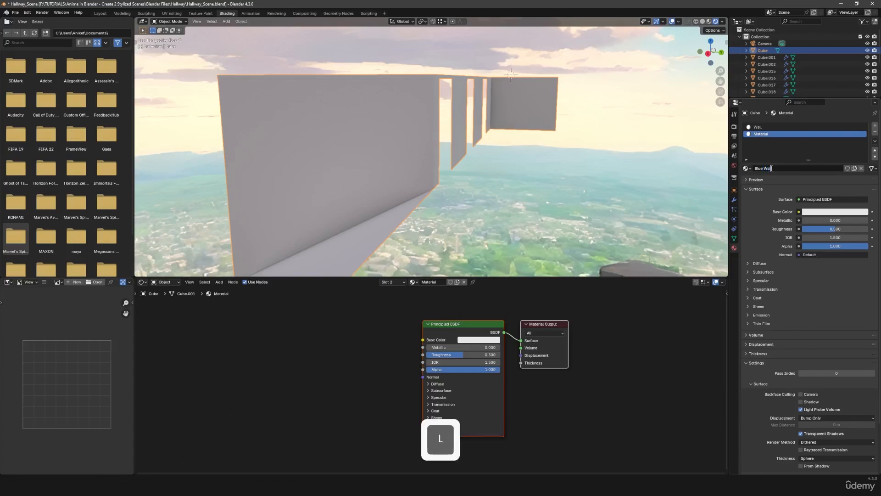
{"action": "key", "text": "Return"}
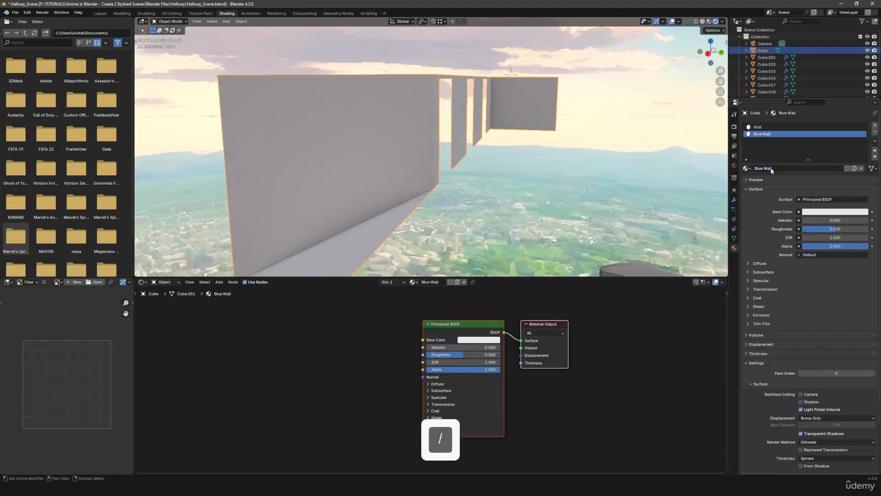
- Exit local view and select the lower faces of the wall's near section in Edit Mode
{"action": "mouse_move", "coordinate": [565, 142]}
{"action": "middle_mouse_down"}
{"action": "mouse_move", "coordinate": [546, 143]}
{"action": "mouse_move", "coordinate": [552, 135]}
{"action": "middle_mouse_up"}
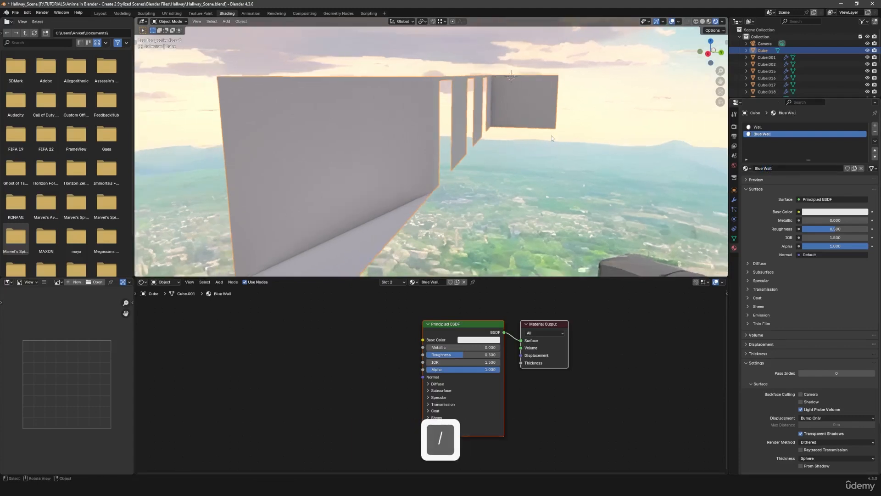
{"action": "key", "text": "slash"}
{"action": "middle_click_drag", "start_coordinate": [459, 161], "coordinate": [402, 177]}
{"action": "key", "text": "Tab"}
{"action": "key", "text": "3"}
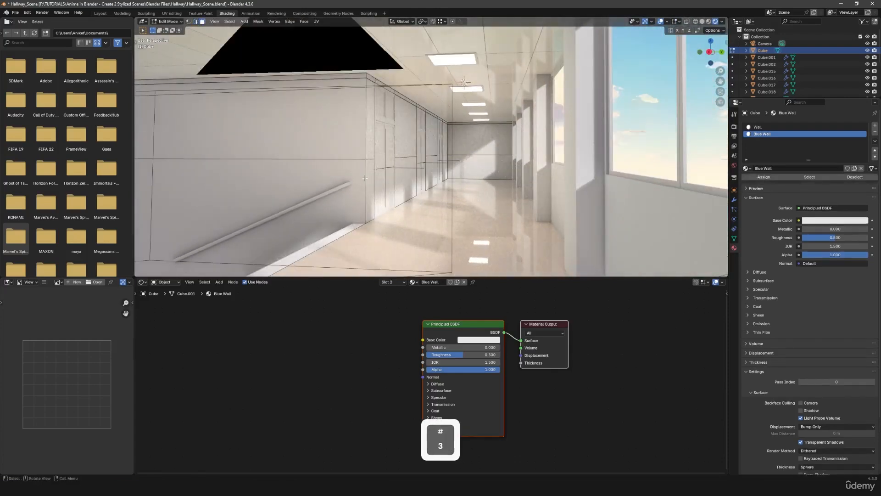
{"action": "left_click", "coordinate": [338, 198]}
{"action": "left_click", "coordinate": [371, 194], "text": "shift"}
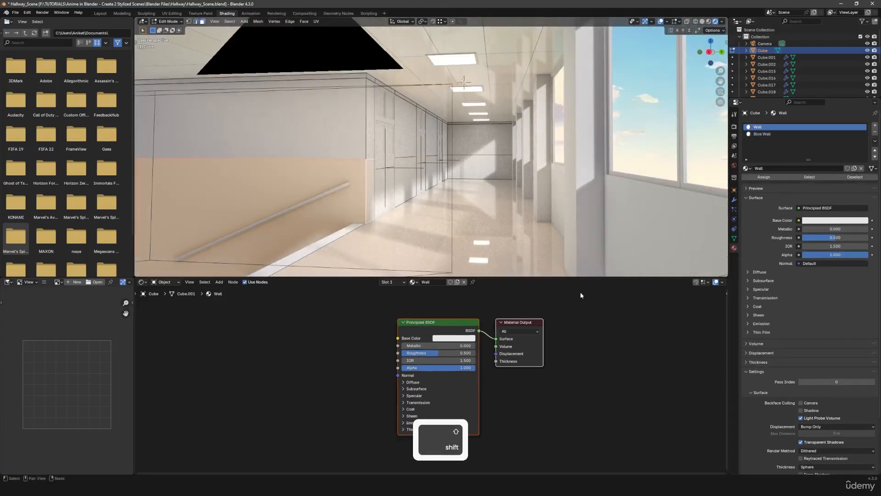
- Set the Blue Wall material's base color to a light violet-blue
{"action": "left_click", "coordinate": [762, 134]}
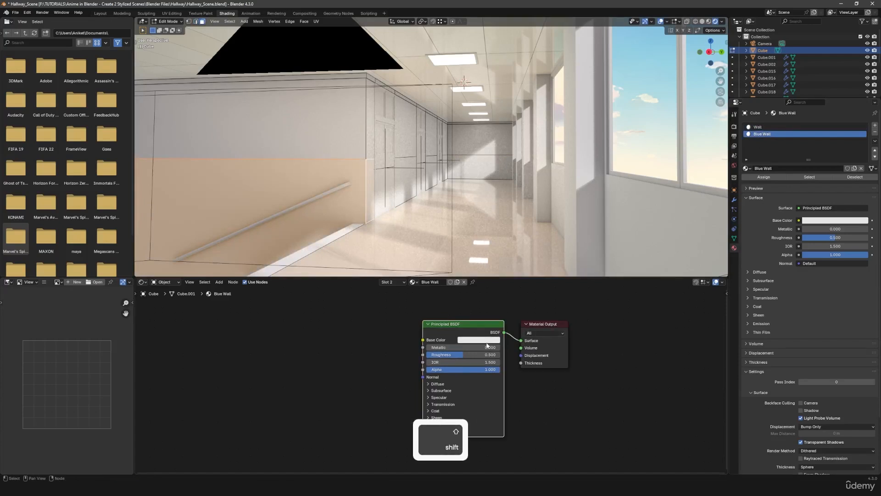
{"action": "left_click", "coordinate": [482, 341]}
{"action": "left_click", "coordinate": [475, 263]}
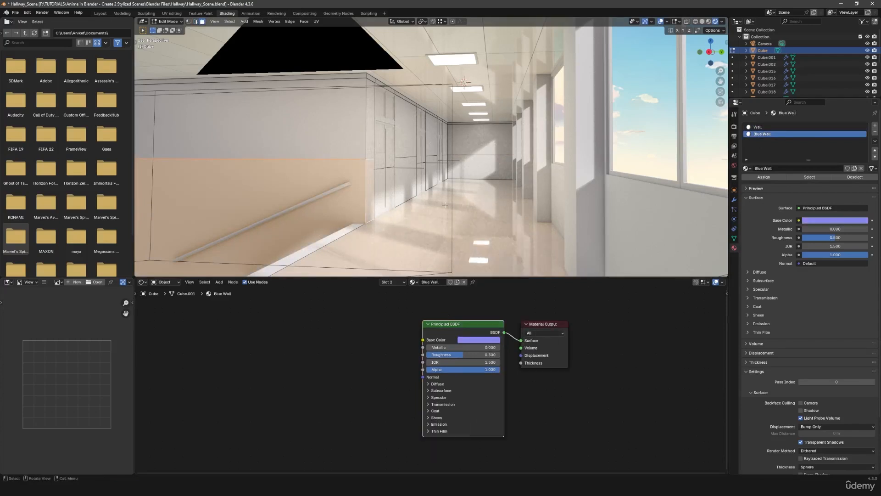
- Add the lower faces of the middle panels and the far wall to the selection and assign Blue Wall to them
{"action": "middle_click_drag", "start_coordinate": [459, 221], "coordinate": [414, 208]}
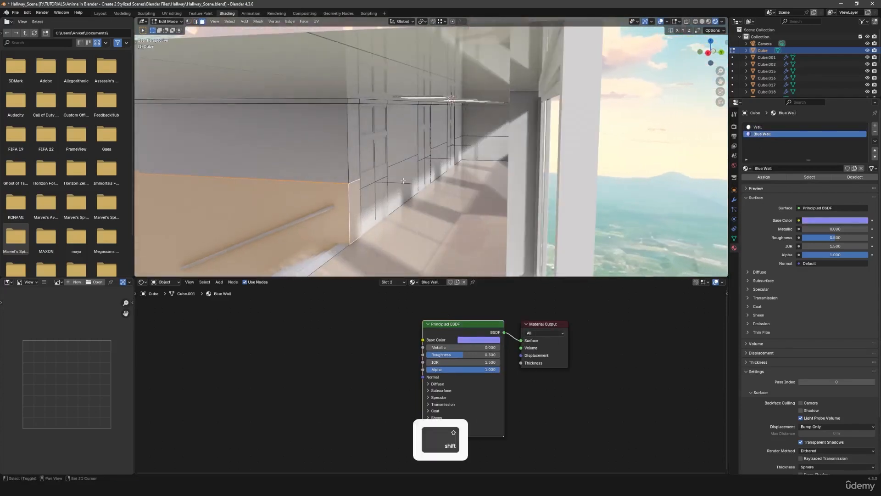
{"action": "left_click", "coordinate": [404, 185], "text": "shift"}
{"action": "left_click", "coordinate": [439, 156], "text": "shift"}
{"action": "left_click", "coordinate": [473, 151], "text": "shift"}
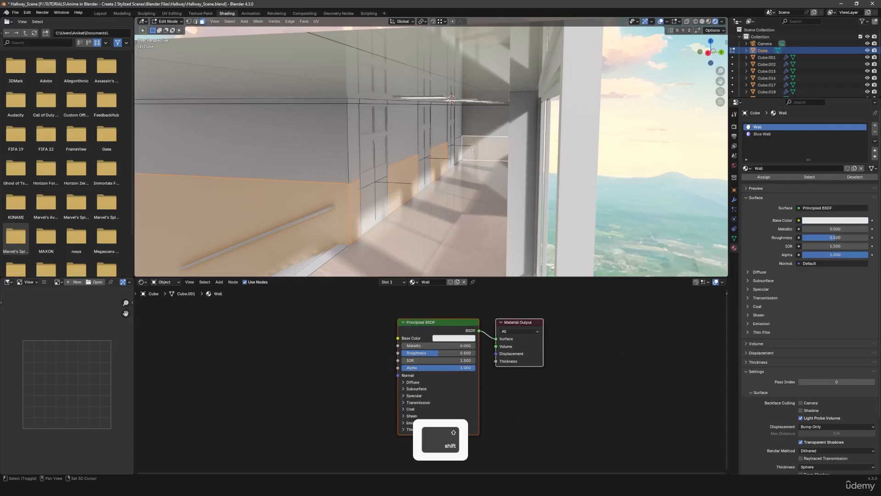
{"action": "middle_click_drag", "start_coordinate": [473, 151], "coordinate": [489, 144]}
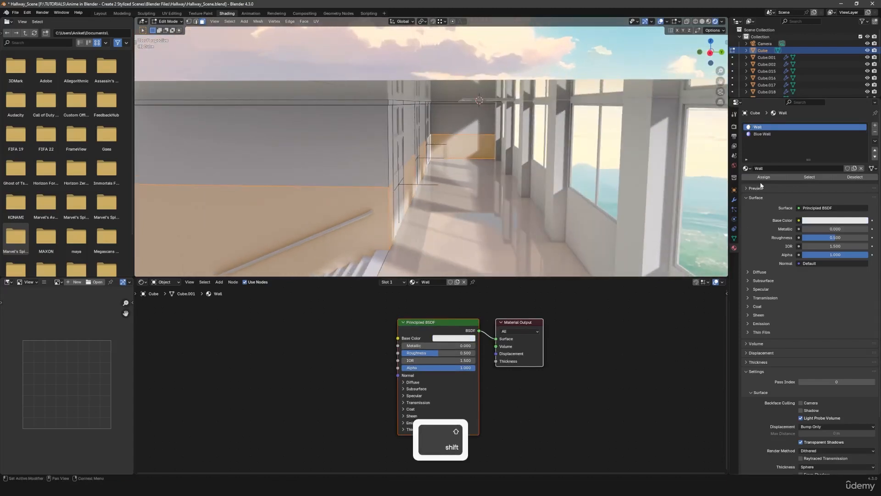
{"action": "left_click", "coordinate": [765, 135]}
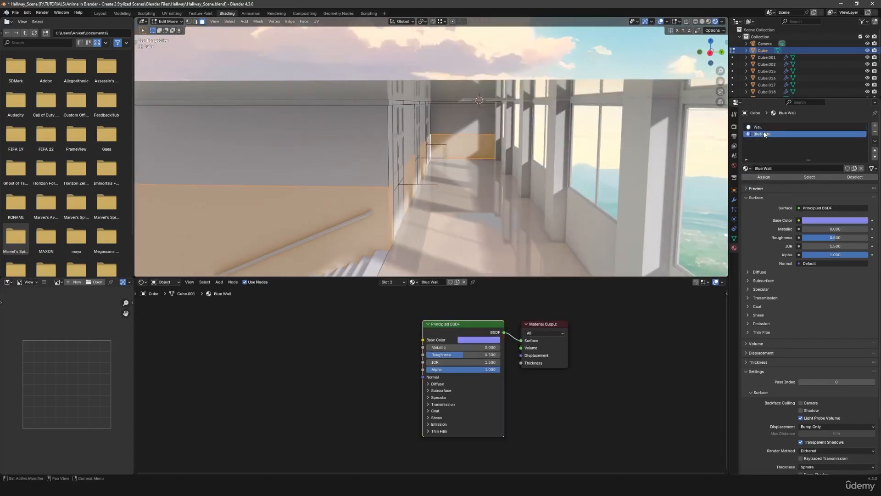
{"action": "left_click", "coordinate": [764, 178]}
- Leave Edit Mode, deselect everything and view the two-tone wall through the camera
{"action": "key", "text": "Tab"}
{"action": "key", "text": "a"}
{"action": "mouse_move", "coordinate": [405, 191]}
{"action": "middle_mouse_down"}
{"action": "mouse_move", "coordinate": [406, 182]}
{"action": "mouse_move", "coordinate": [411, 189]}
{"action": "middle_mouse_up"}
{"action": "key", "text": "a"}
{"action": "key", "text": "KP_0"}
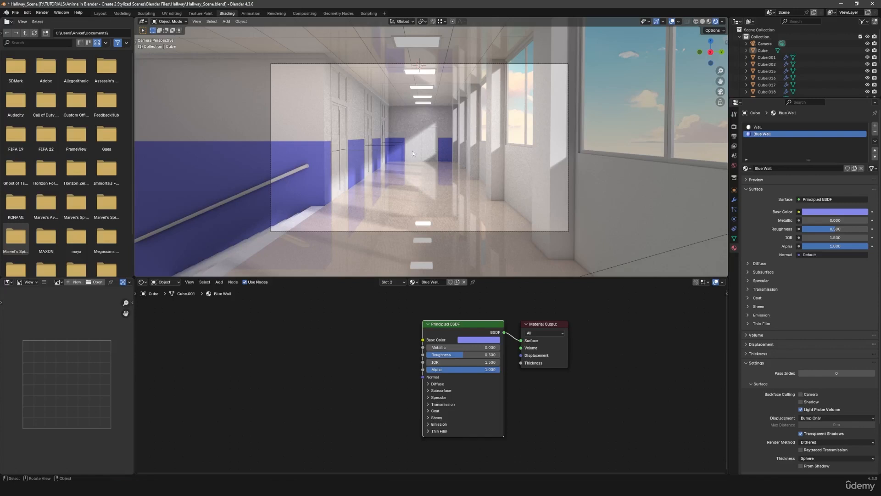
- Lower all the wall's horizontal cut edges by about 0.28 m along Z to shorten the blue band
{"action": "key", "text": "Tab"}
{"action": "key", "text": "2"}
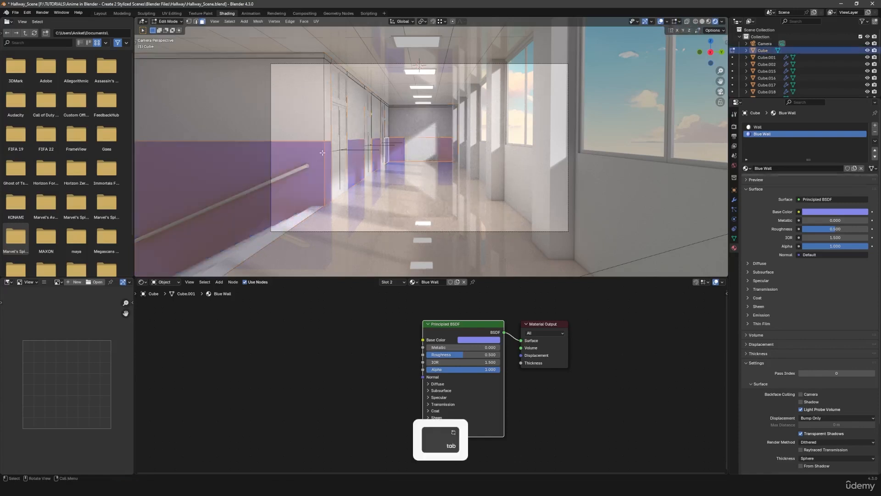
{"action": "key", "text": "alt+a"}
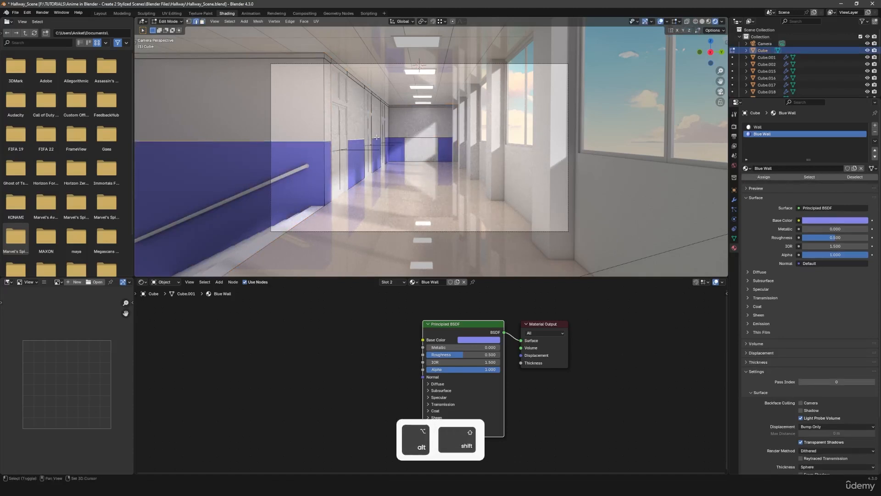
{"action": "left_click", "coordinate": [397, 137], "text": "alt+shift"}
{"action": "key", "text": "g"}
{"action": "key", "text": "z"}
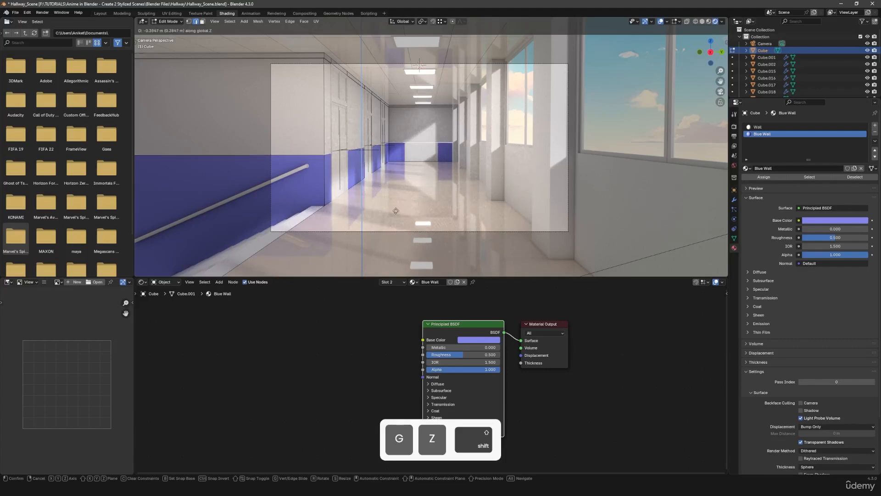
{"action": "left_click", "coordinate": [395, 211]}
{"action": "key", "text": "Tab"}
- Select the window-side wall, check its lower edges in Edit Mode and return to Object Mode
{"action": "middle_click_drag", "start_coordinate": [389, 180], "coordinate": [409, 177]}
{"action": "left_click", "coordinate": [538, 179]}
{"action": "middle_click_drag", "start_coordinate": [562, 213], "coordinate": [453, 202], "text": "shift"}
{"action": "key", "text": "Tab"}
{"action": "scroll", "coordinate": [453, 203], "scroll_direction": "down", "scroll_amount": 3}
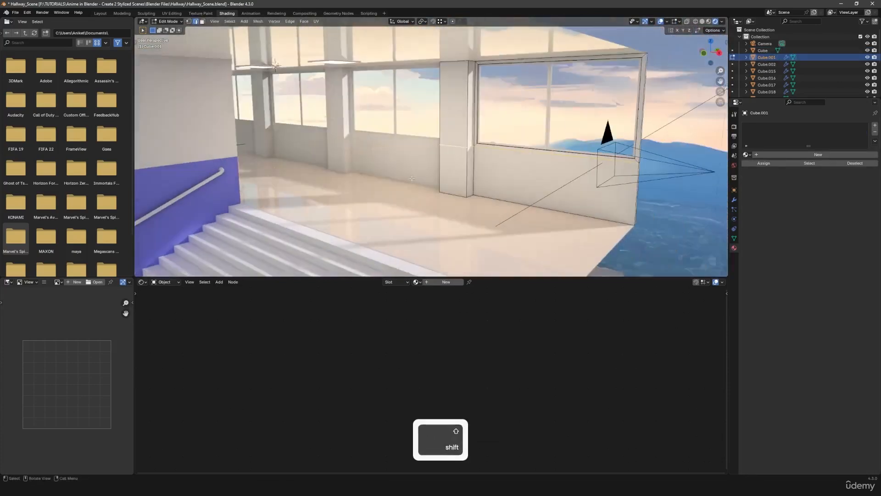
{"action": "middle_click_drag", "start_coordinate": [542, 188], "coordinate": [599, 165], "text": "shift"}
{"action": "scroll", "coordinate": [473, 172], "scroll_direction": "up", "scroll_amount": 3}
{"action": "left_click", "coordinate": [466, 173], "text": "alt+shift"}
{"action": "key", "text": "Tab"}
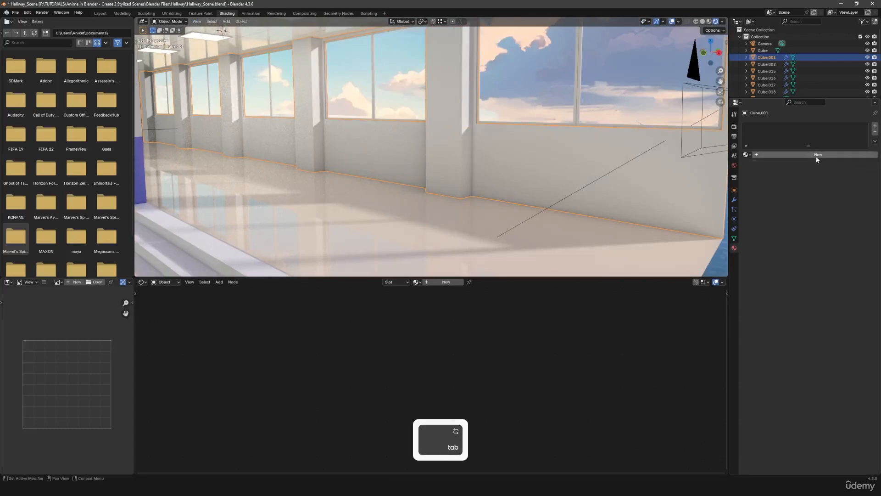
- Give the window-side wall the Wall material, add a second slot with Blue Wall, and enter Edit Mode
{"action": "middle_click_drag", "start_coordinate": [528, 165], "coordinate": [429, 181]}
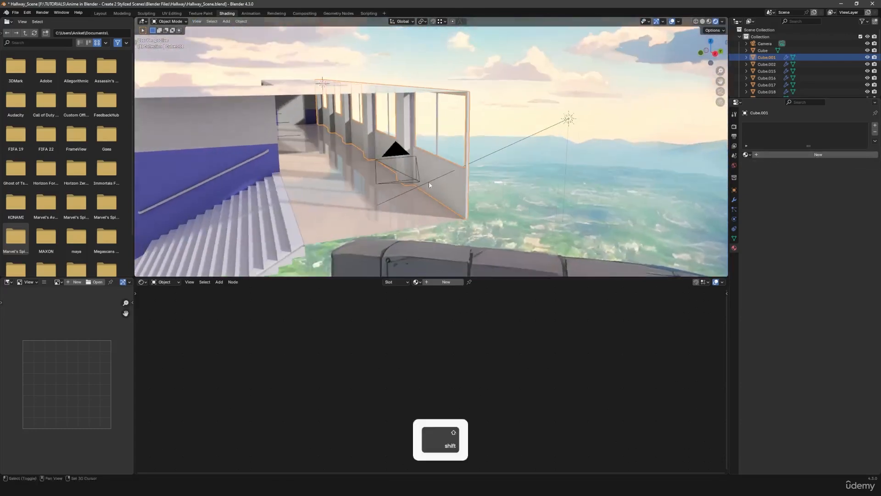
{"action": "left_click", "coordinate": [747, 155]}
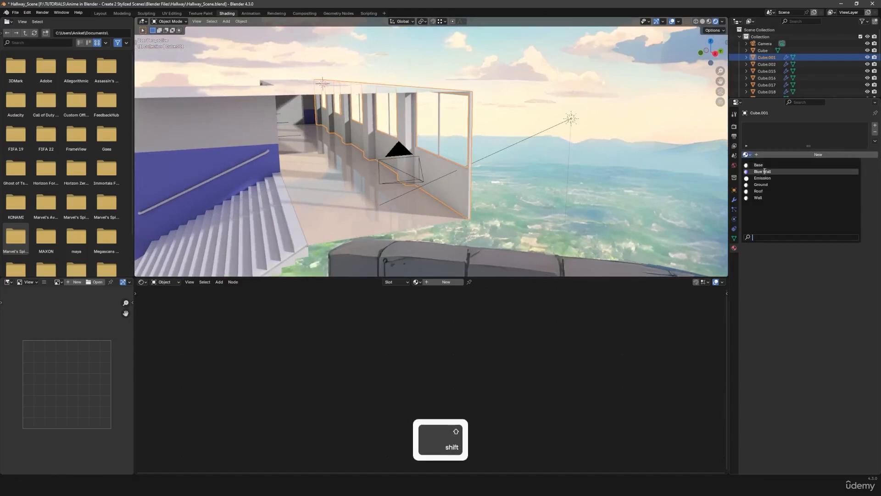
{"action": "left_click", "coordinate": [764, 198]}
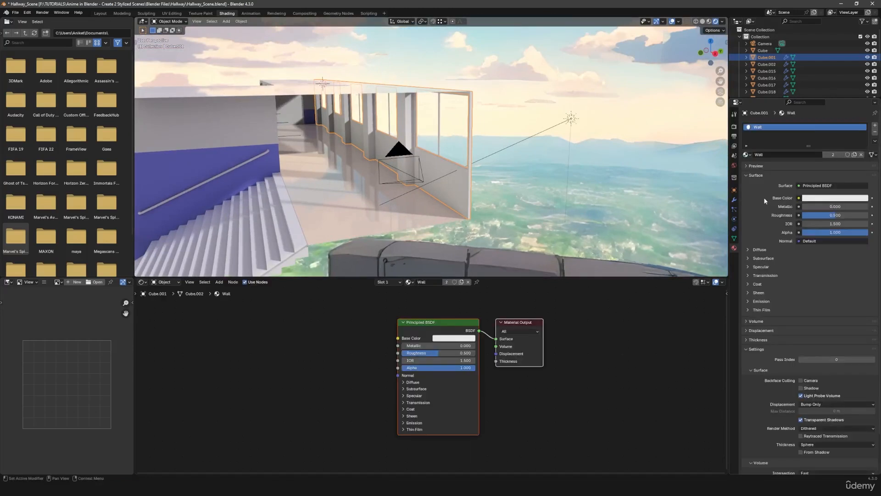
{"action": "left_click", "coordinate": [874, 127]}
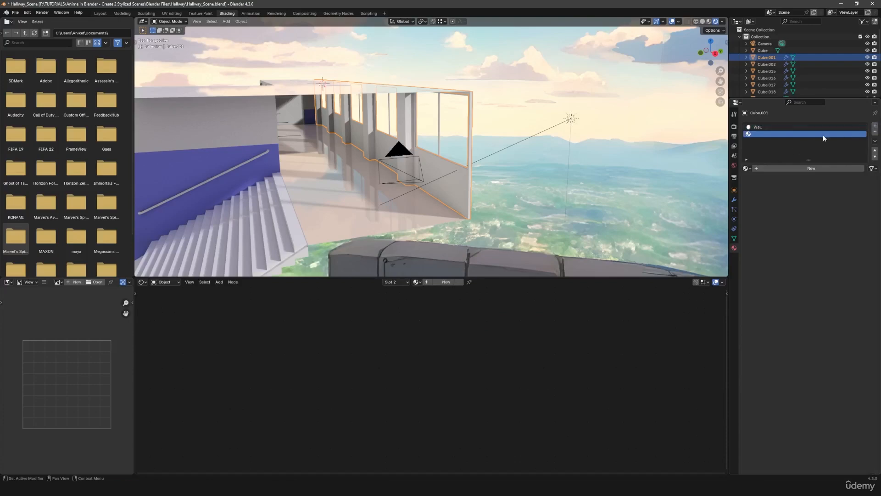
{"action": "left_click", "coordinate": [746, 168]}
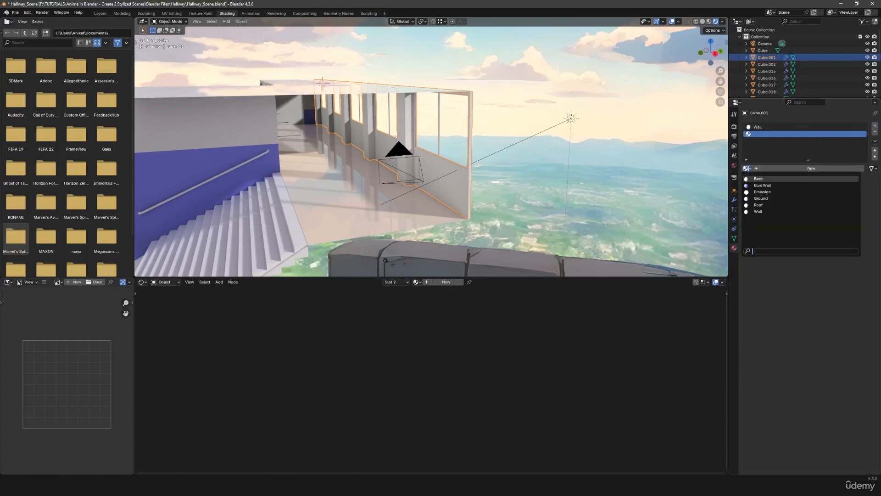
{"action": "left_click", "coordinate": [764, 185]}
{"action": "middle_click_drag", "start_coordinate": [441, 198], "coordinate": [461, 197]}
{"action": "key", "text": "Tab"}
{"action": "scroll", "coordinate": [444, 160], "scroll_direction": "up", "scroll_amount": 4}
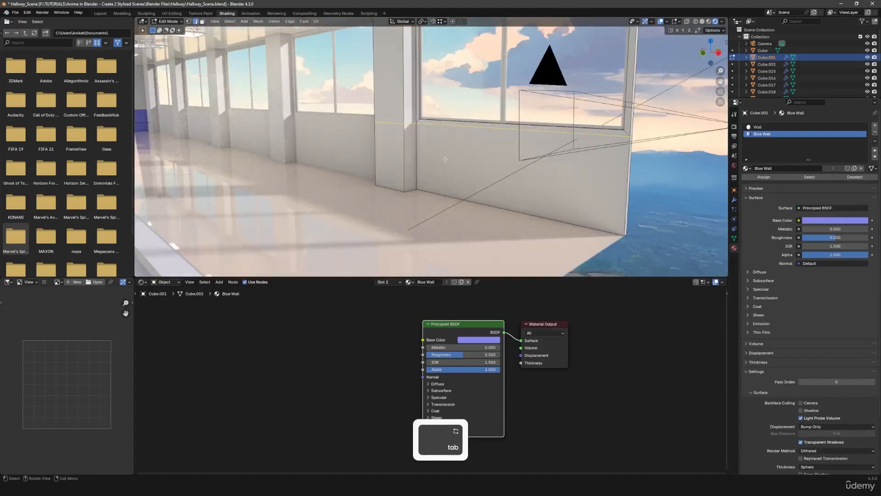
- Try assigning Blue Wall to the lower pillar and panel faces of the window-side wall, and view the result in Object Mode
{"action": "left_click", "coordinate": [395, 156]}
{"action": "left_click", "coordinate": [577, 192], "text": "shift"}
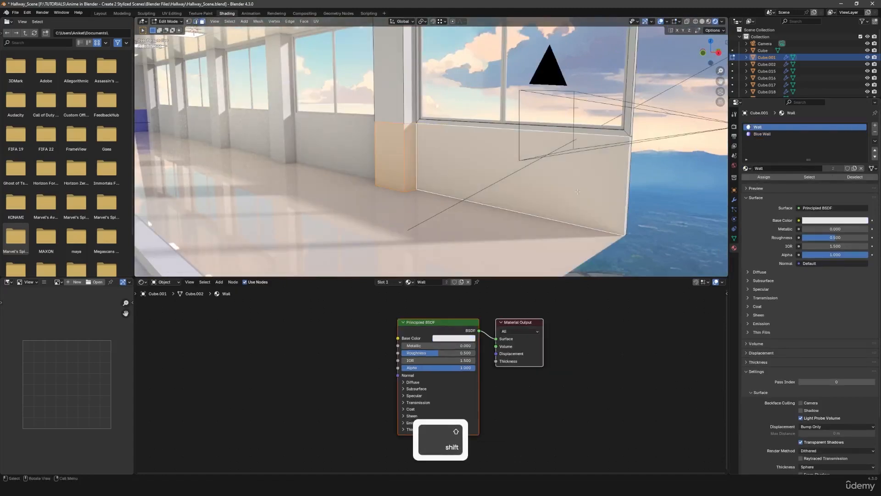
{"action": "middle_click_drag", "start_coordinate": [578, 192], "coordinate": [534, 192], "text": "shift"}
{"action": "scroll", "coordinate": [512, 198], "scroll_direction": "down", "scroll_amount": 2}
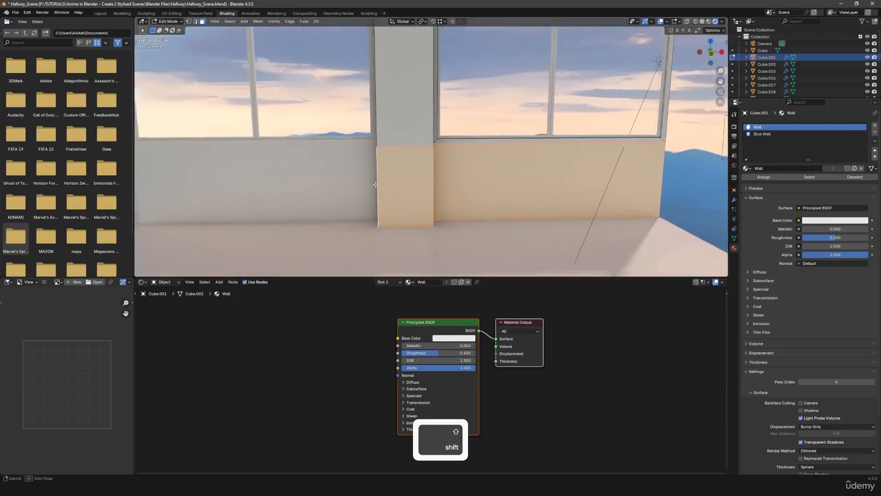
{"action": "left_click", "coordinate": [762, 134]}
{"action": "left_click", "coordinate": [763, 176]}
{"action": "key", "text": "Tab"}
{"action": "middle_click_drag", "start_coordinate": [441, 174], "coordinate": [413, 180]}
{"action": "key", "text": "a"}
{"action": "key", "text": "a"}
{"action": "scroll", "coordinate": [358, 179], "scroll_direction": "down", "scroll_amount": 5}
{"action": "middle_click_drag", "start_coordinate": [413, 180], "coordinate": [464, 192]}
{"action": "scroll", "coordinate": [417, 188], "scroll_direction": "up", "scroll_amount": 7}
- Undo the Blue Wall assignment on the pillar and panel faces, going back to Edit Mode
{"action": "key", "text": "ctrl+z"}
{"action": "key", "text": "ctrl+z"}
{"action": "key", "text": "ctrl+z"}
{"action": "key", "text": "ctrl+z"}
- Assign Blue Wall to only the lower panel face beneath the window, then leave Edit Mode and deselect everything
{"action": "key", "text": "a"}
{"action": "key", "text": "a"}
{"action": "left_click", "coordinate": [482, 162]}
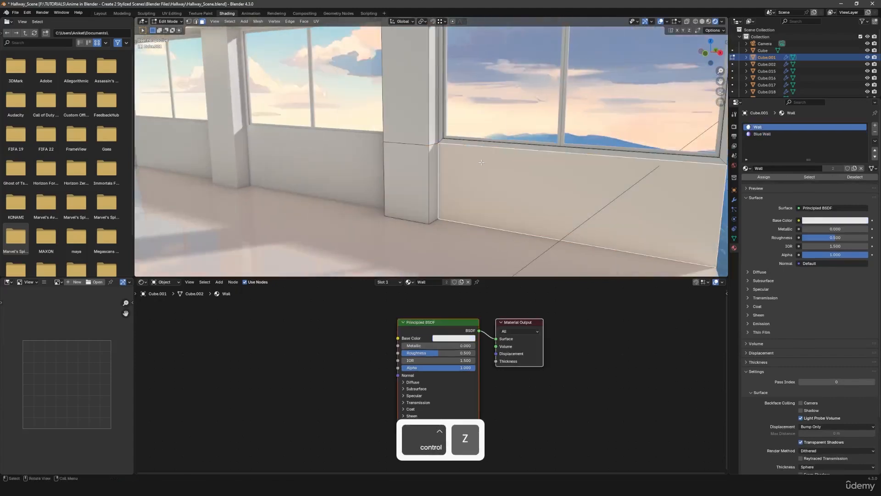
{"action": "left_click", "coordinate": [761, 134]}
{"action": "left_click", "coordinate": [765, 177]}
{"action": "key", "text": "Tab"}
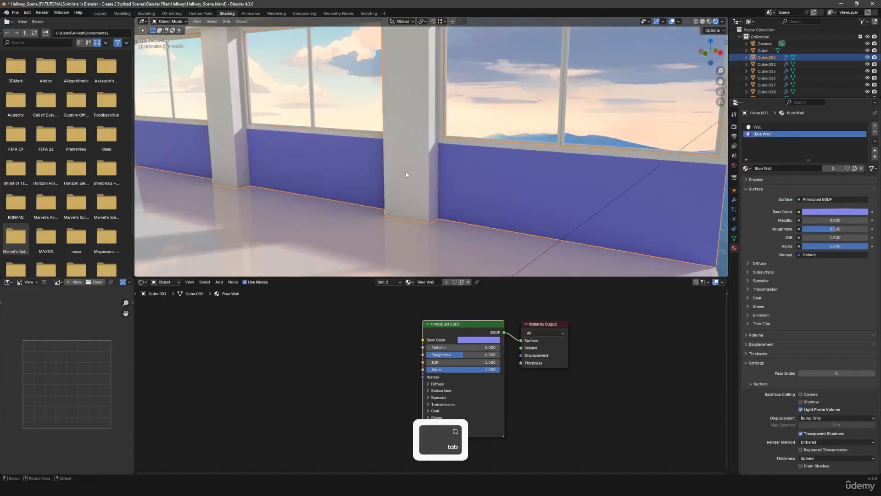
{"action": "scroll", "coordinate": [345, 157], "scroll_direction": "down", "scroll_amount": 6}
{"action": "key", "text": "a"}
{"action": "key", "text": "a"}
- Move the stair-side wall's cut edges along Z, snapping them to the height of the window-side wall's blue band
{"action": "middle_click_drag", "start_coordinate": [345, 156], "coordinate": [458, 151], "text": "shift"}
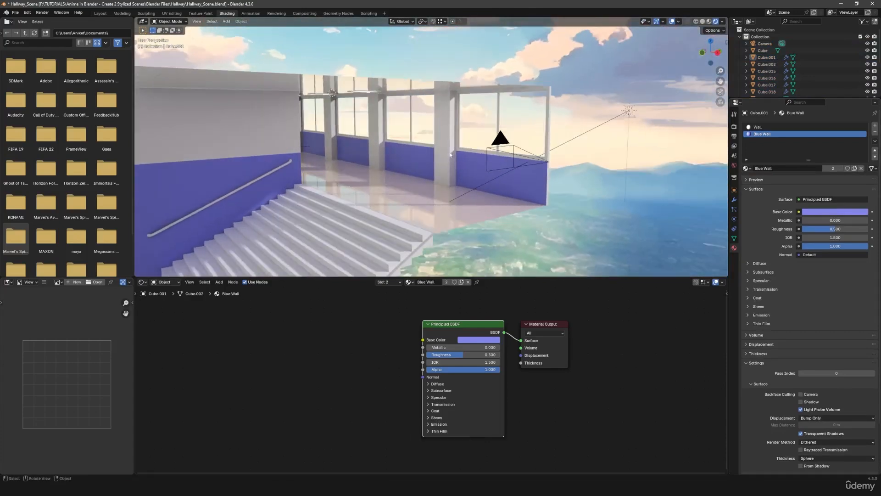
{"action": "middle_click_drag", "start_coordinate": [458, 177], "coordinate": [423, 196]}
{"action": "scroll", "coordinate": [424, 197], "scroll_direction": "up", "scroll_amount": 3}
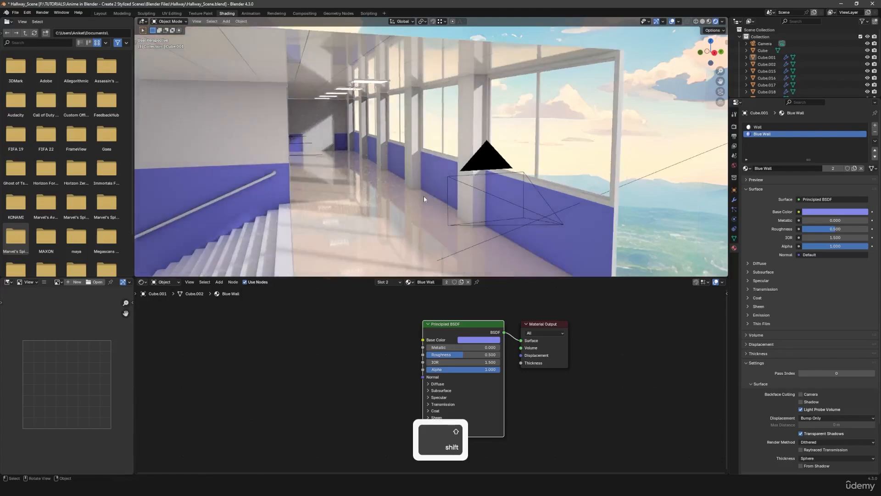
{"action": "middle_click_drag", "start_coordinate": [346, 166], "coordinate": [315, 139]}
{"action": "left_click", "coordinate": [315, 139]}
{"action": "key", "text": "Tab"}
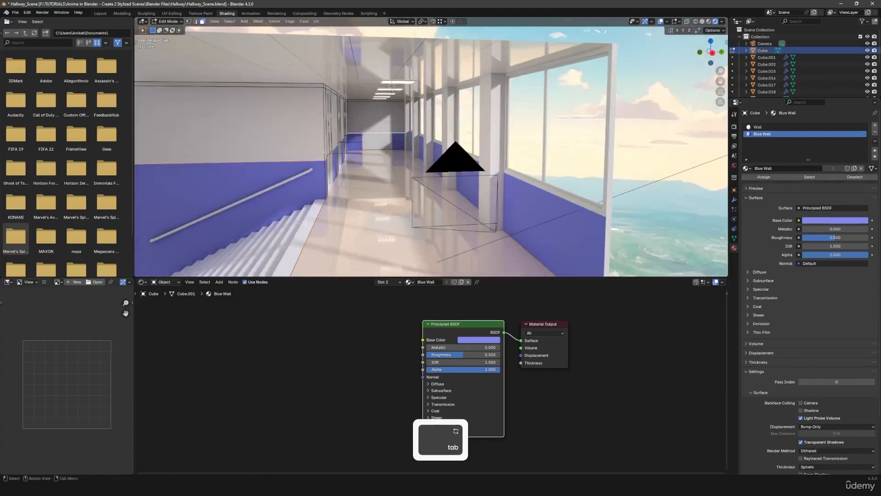
{"action": "middle_click_drag", "start_coordinate": [350, 168], "coordinate": [355, 138]}
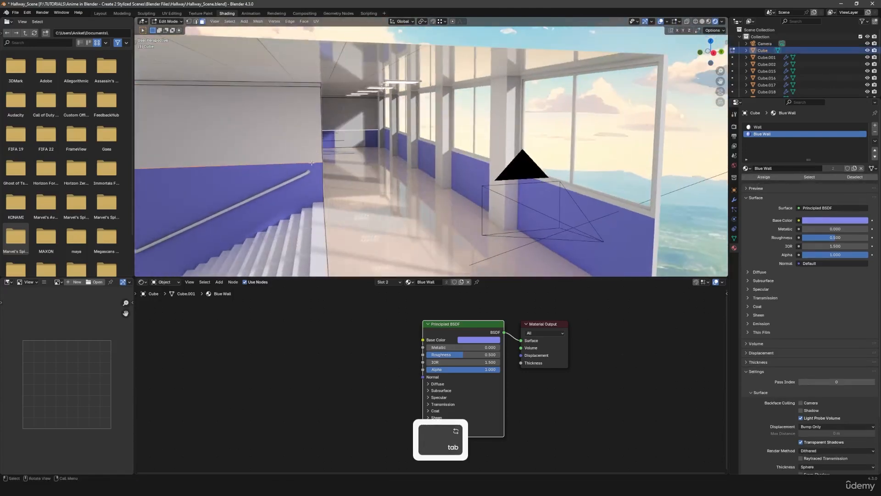
{"action": "middle_click_drag", "start_coordinate": [500, 203], "coordinate": [537, 186]}
{"action": "key", "text": "g"}
{"action": "key", "text": "z"}
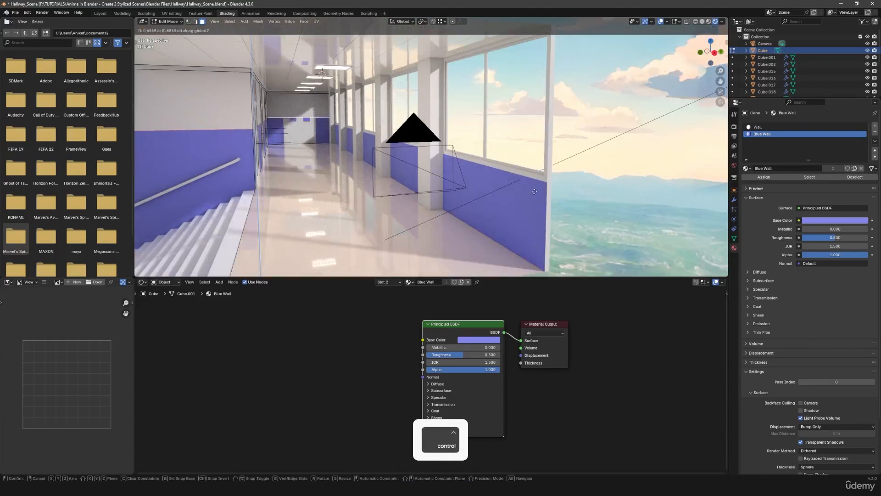
{"action": "key", "text": "ctrl"}
{"action": "left_click", "coordinate": [545, 185], "text": "ctrl"}
{"action": "key", "text": "Tab"}
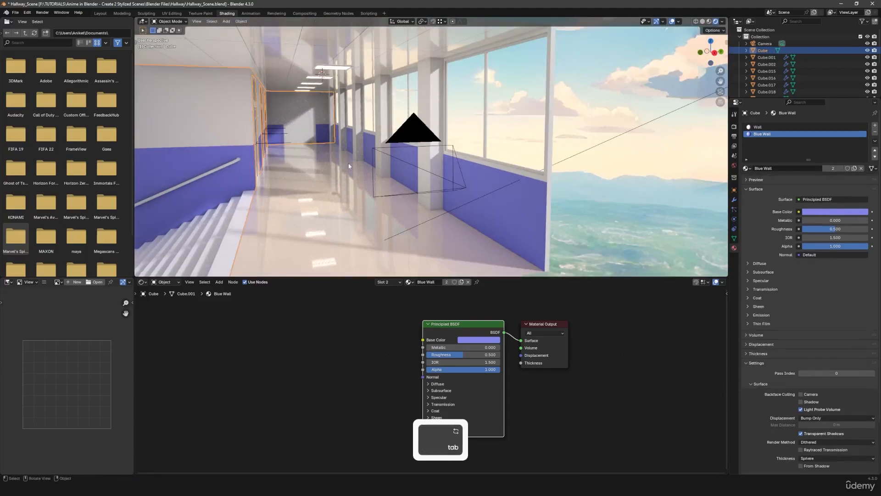
- Deselect everything and compare the blue band heights on both walls from the camera and in perspective
{"action": "middle_click_drag", "start_coordinate": [328, 168], "coordinate": [352, 167]}
{"action": "key", "text": "a"}
{"action": "key", "text": "a"}
{"action": "key", "text": "KP_0"}
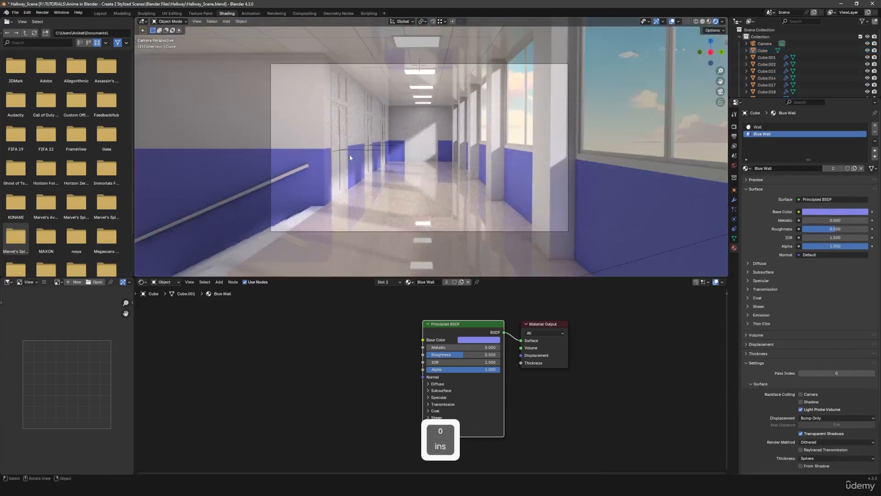
{"action": "key", "text": "Tab"}
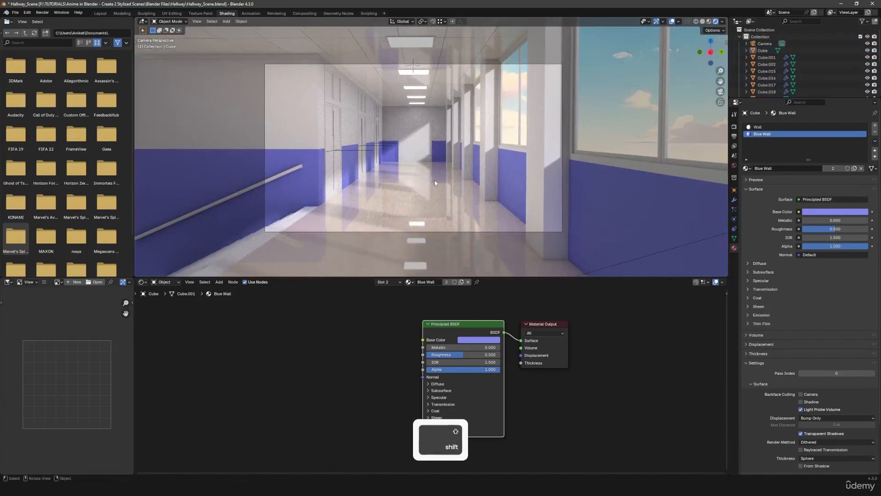
{"action": "middle_click_drag", "start_coordinate": [448, 171], "coordinate": [429, 192]}
{"action": "key", "text": "shift"}
{"action": "key", "text": "Tab"}
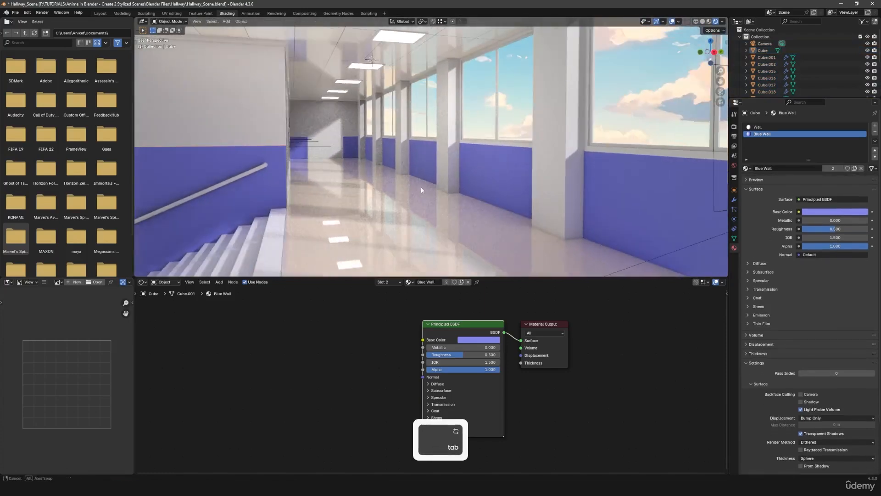
{"action": "middle_click_drag", "start_coordinate": [458, 160], "coordinate": [475, 165]}
- Put the window-side wall and stair-side wall in Edit Mode together and select the horizontal cut edges on both
{"action": "left_click", "coordinate": [616, 177]}
{"action": "middle_click_drag", "start_coordinate": [617, 178], "coordinate": [535, 183], "text": "shift"}
{"action": "key", "text": "Tab"}
{"action": "key", "text": "Tab"}
{"action": "left_click", "coordinate": [173, 89], "text": "shift"}
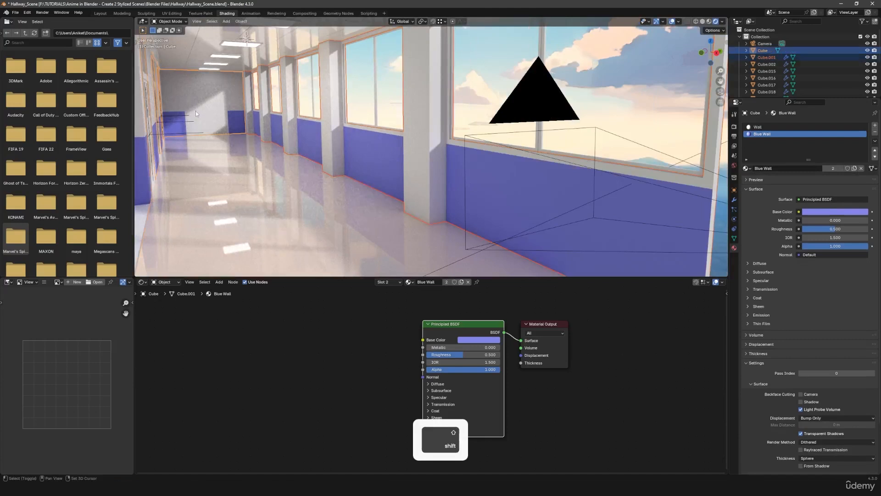
{"action": "key", "text": "Tab"}
{"action": "scroll", "coordinate": [343, 189], "scroll_direction": "down", "scroll_amount": 3}
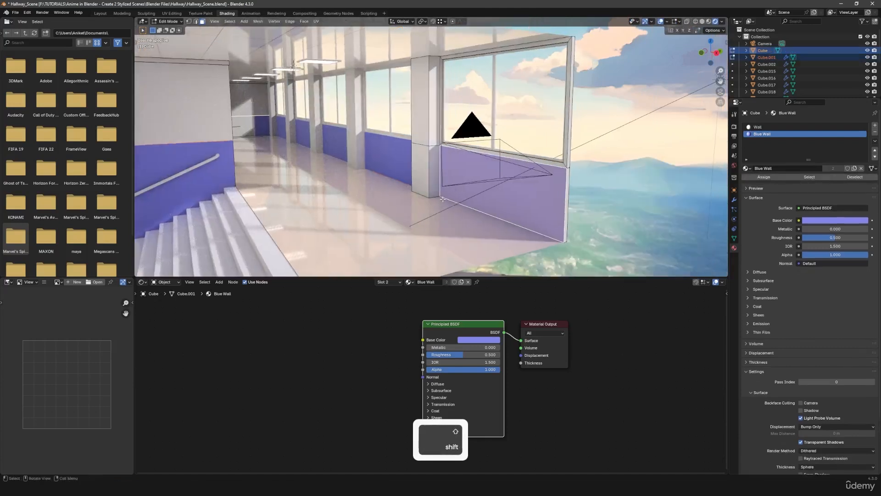
{"action": "left_click", "coordinate": [504, 216], "text": "ctrl"}
{"action": "key", "text": "2"}
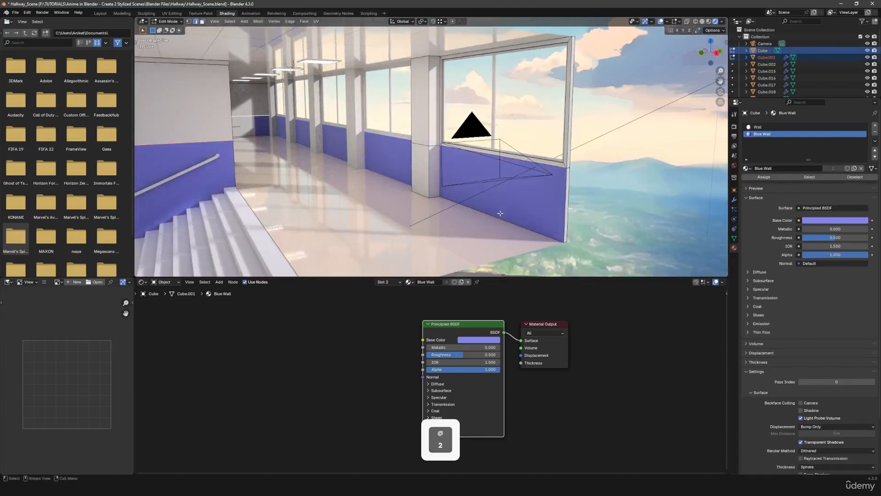
{"action": "left_click", "coordinate": [563, 166], "text": "shift"}
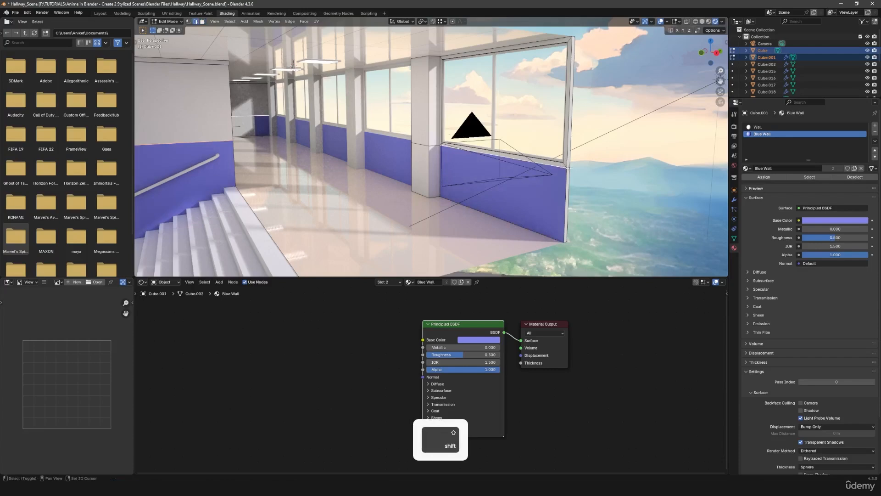
{"action": "middle_click_drag", "start_coordinate": [568, 167], "coordinate": [489, 188]}
{"action": "left_click", "coordinate": [321, 156], "text": "alt+shift"}
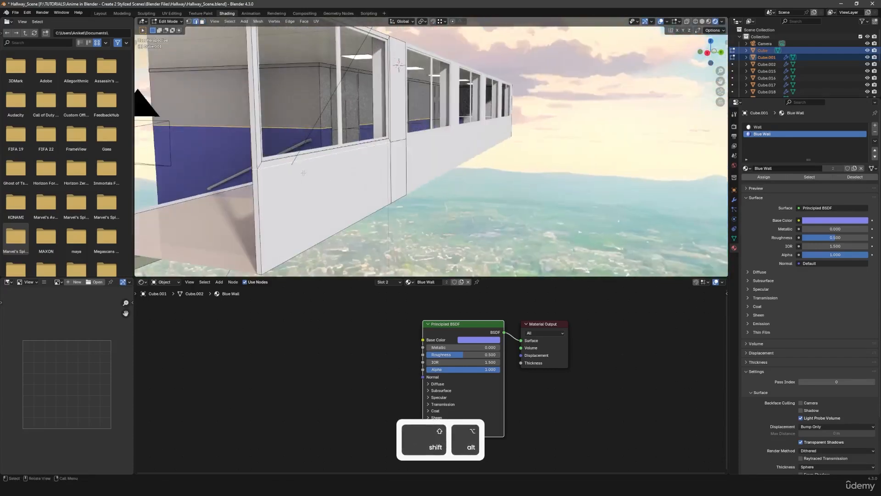
- Lower both walls' cut edges by about 0.1 m along Z, leave Edit Mode, return to the camera view and deselect all
{"action": "middle_click_drag", "start_coordinate": [322, 159], "coordinate": [414, 166]}
{"action": "key", "text": "g"}
{"action": "key", "text": "z"}
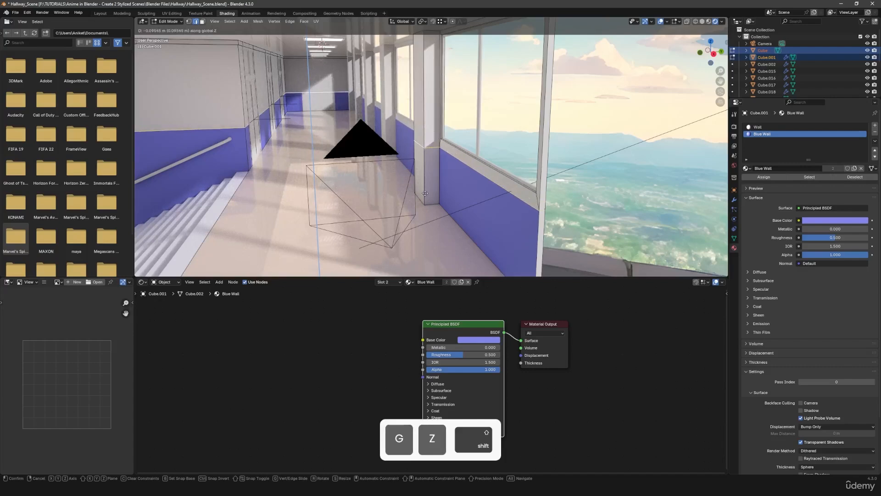
{"action": "left_click", "coordinate": [425, 187]}
{"action": "key", "text": "Tab"}
{"action": "key", "text": "KP_0"}
{"action": "key", "text": "a"}
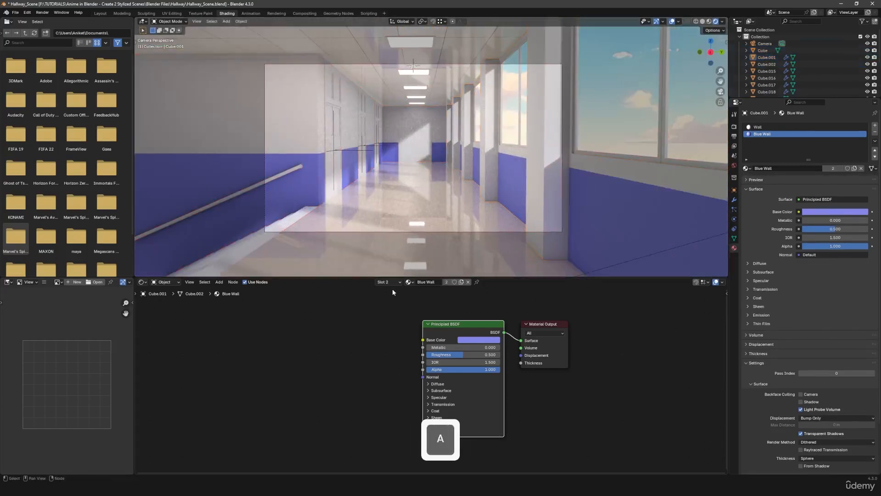
- Move the Blue Wall material's Principled BSDF node further away from the Material Output node
{"action": "middle_click_drag", "start_coordinate": [396, 349], "coordinate": [321, 346]}
{"action": "left_click_drag", "start_coordinate": [376, 324], "coordinate": [313, 316]}
{"action": "left_click", "coordinate": [392, 357]}
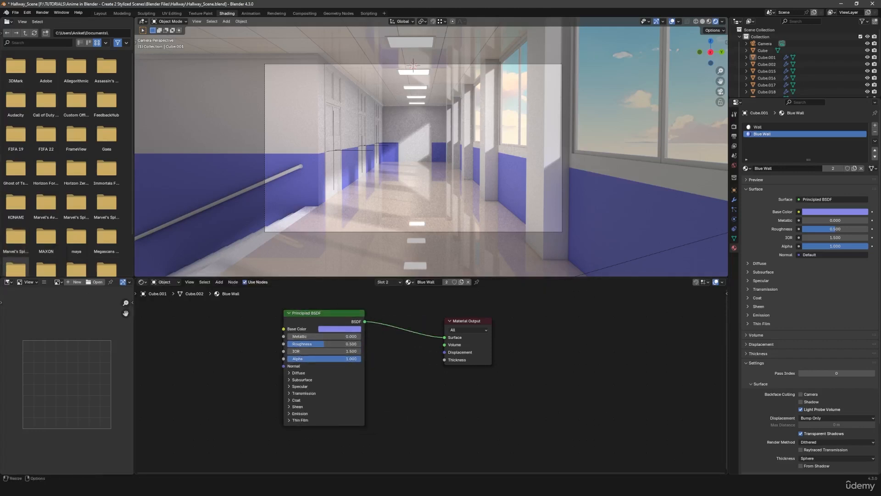
- Try a light pink base color on the Blue Wall material
{"action": "left_click", "coordinate": [325, 329]}
{"action": "mouse_move", "coordinate": [336, 252]}
{"action": "left_mouse_down"}
{"action": "mouse_move", "coordinate": [341, 238]}
{"action": "mouse_move", "coordinate": [353, 252]}
{"action": "left_mouse_up"}
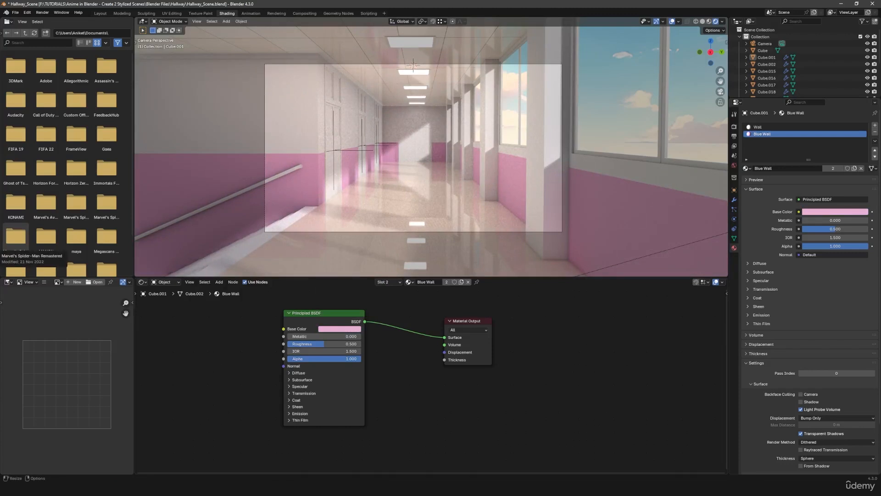
- Set the Blue Wall material's base color to a pale greyish blue by pasting a copied hex code, and deselect all
{"action": "key", "text": "ctrl+c"}
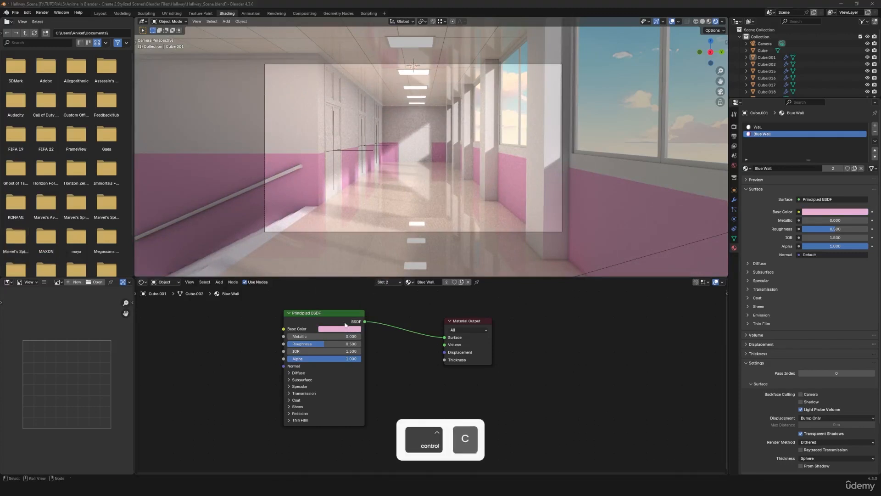
{"action": "left_click", "coordinate": [351, 328]}
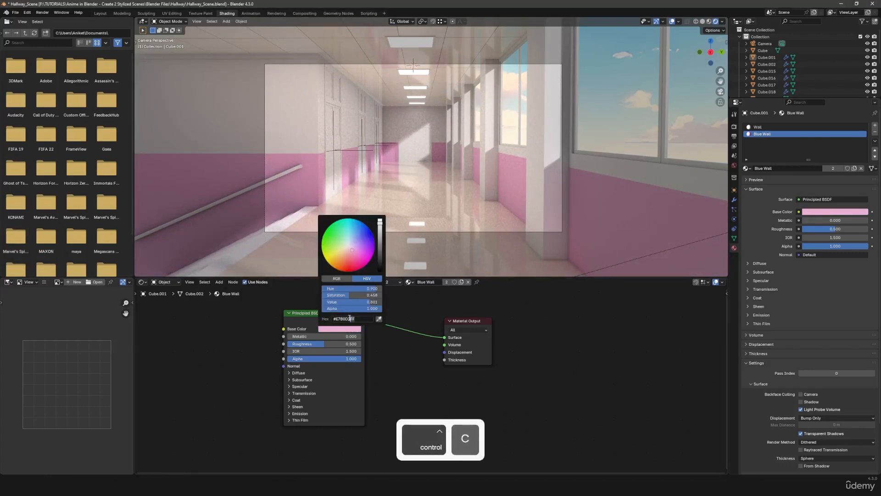
{"action": "left_click", "coordinate": [348, 318]}
{"action": "key", "text": "ctrl+v"}
{"action": "key", "text": "Return"}
{"action": "key", "text": "a"}
{"action": "key", "text": "a"}
- Render the hallway from the camera and examine the wall colors in the full rendered image
{"action": "scroll", "coordinate": [470, 188], "scroll_direction": "up", "scroll_amount": 3}
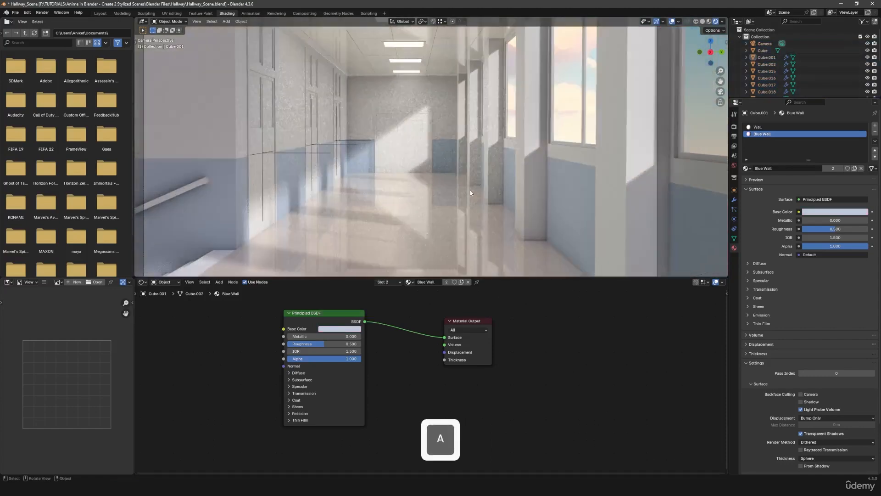
{"action": "scroll", "coordinate": [471, 193], "scroll_direction": "down", "scroll_amount": 2}
{"action": "scroll", "coordinate": [470, 193], "scroll_direction": "down", "scroll_amount": 2}
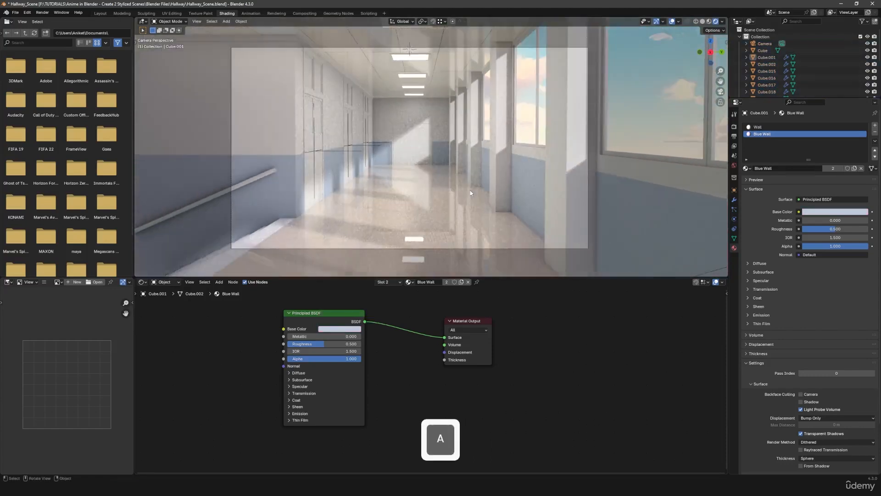
{"action": "key", "text": "F12"}
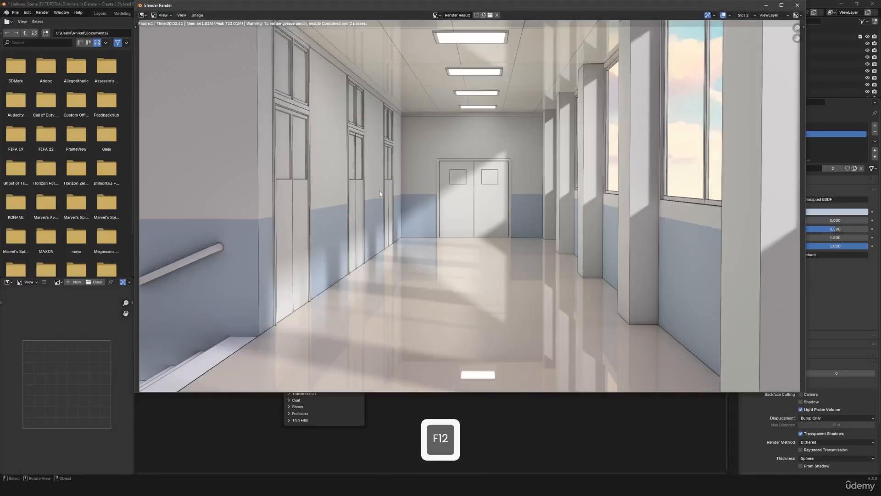
{"action": "scroll", "coordinate": [491, 281], "scroll_direction": "down", "scroll_amount": 5}
{"action": "scroll", "coordinate": [493, 282], "scroll_direction": "up", "scroll_amount": 2}
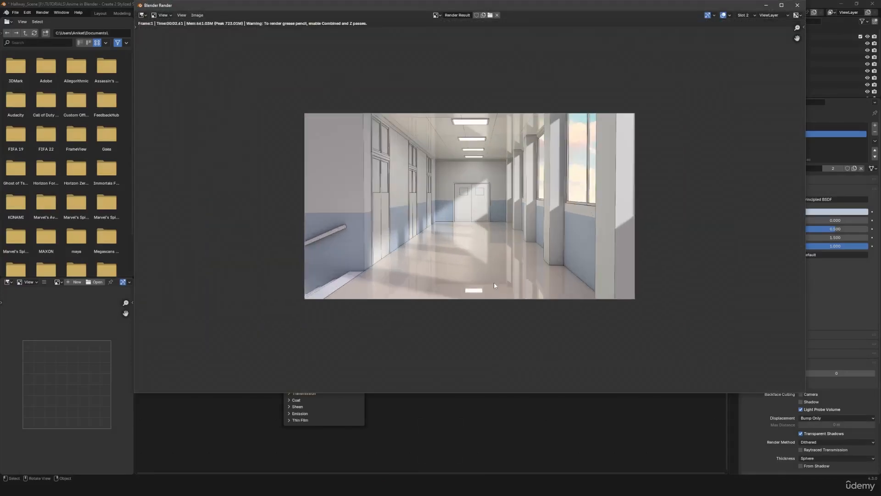
{"action": "scroll", "coordinate": [494, 282], "scroll_direction": "down", "scroll_amount": 2}
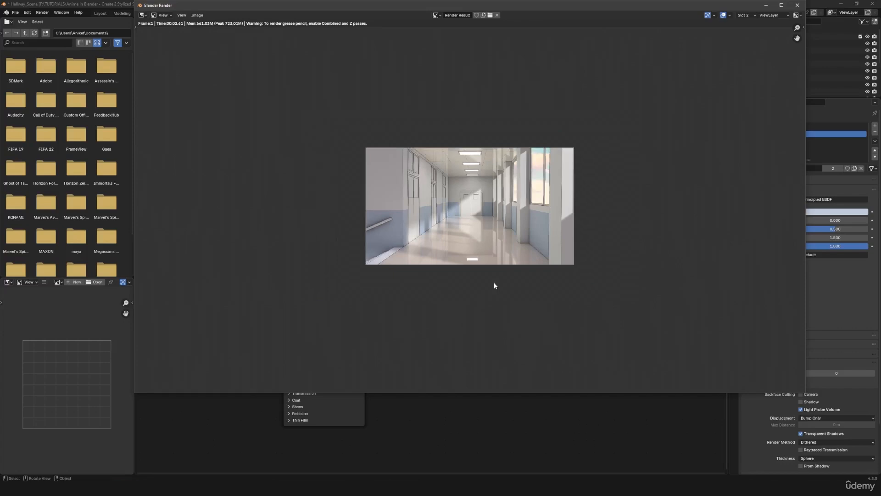
- Check the hallway render enlarged, close it, and save the scene file
{"action": "scroll", "coordinate": [494, 282], "scroll_direction": "up", "scroll_amount": 2}
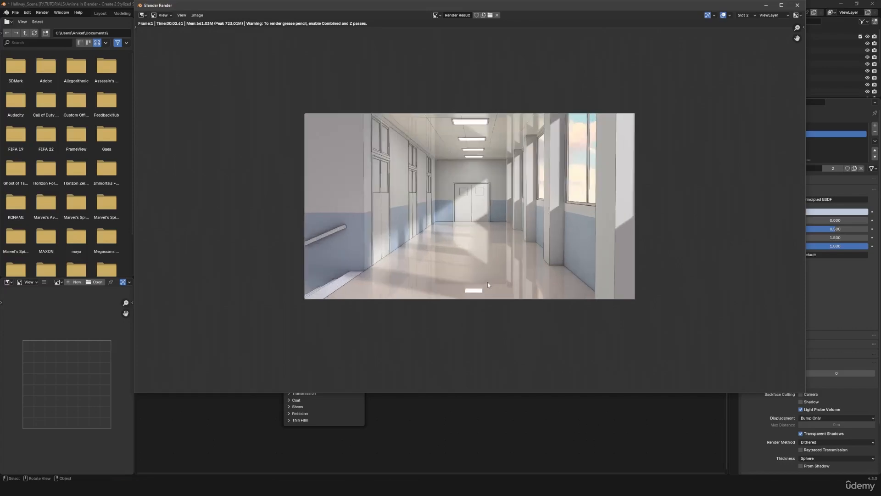
{"action": "left_click", "coordinate": [798, 4]}
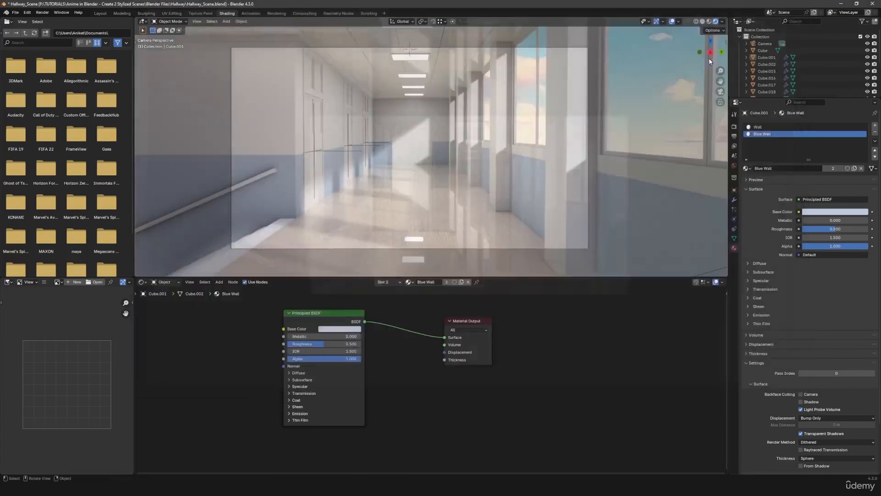
{"action": "key", "text": "ctrl+s"}
- Create a new material named Door on the double door at the far end of the hallway
{"action": "left_click", "coordinate": [425, 163]}
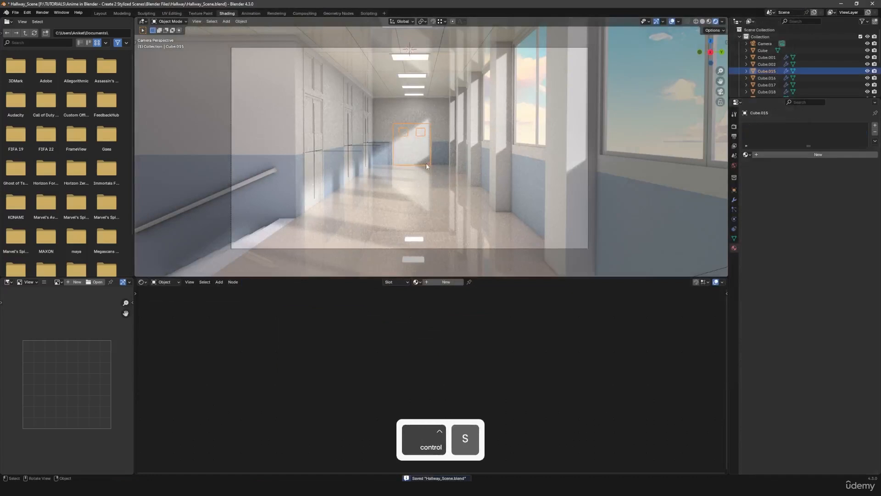
{"action": "left_click", "coordinate": [437, 283]}
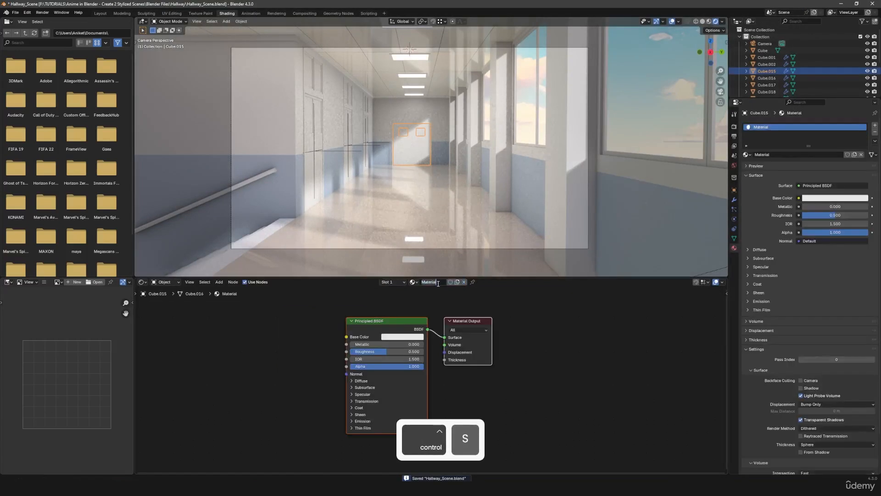
{"action": "type", "text": "Door"}
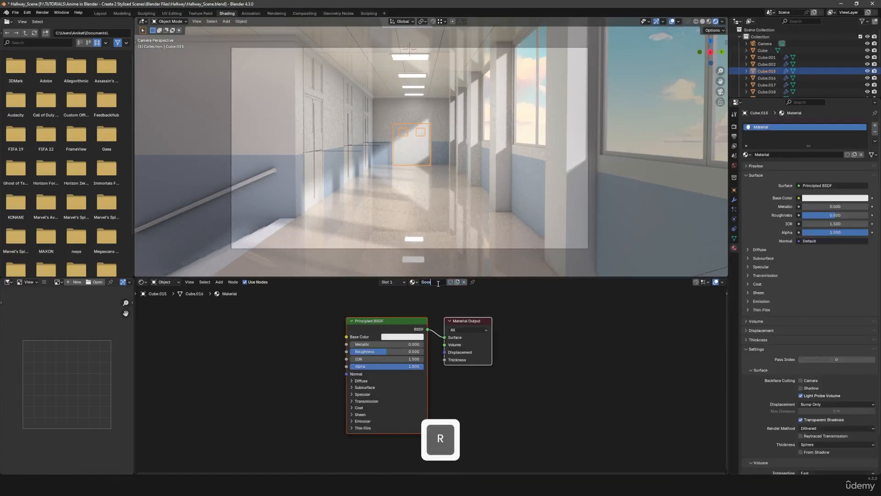
{"action": "key", "text": "Return"}
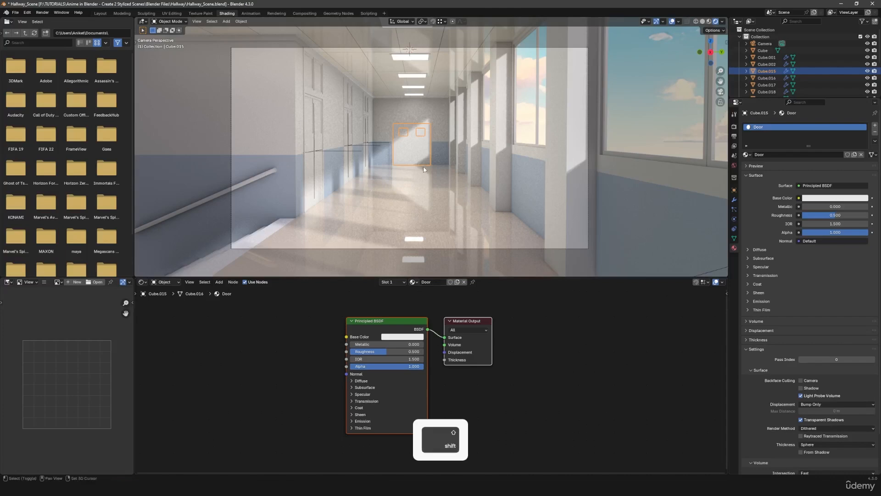
- Set the Door material's base color to the warm cream hex code FFF2DDFF by pasting it, and deselect all
{"action": "scroll", "coordinate": [407, 141], "scroll_direction": "up", "scroll_amount": 7}
{"action": "middle_click_drag", "start_coordinate": [414, 137], "coordinate": [410, 140], "text": "shift"}
{"action": "key", "text": "KP_Decimal"}
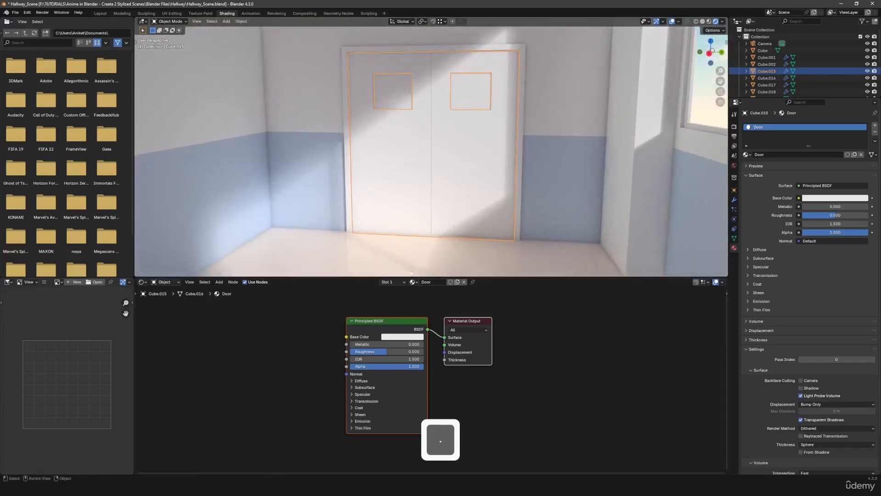
{"action": "left_click_drag", "start_coordinate": [386, 322], "coordinate": [347, 320]}
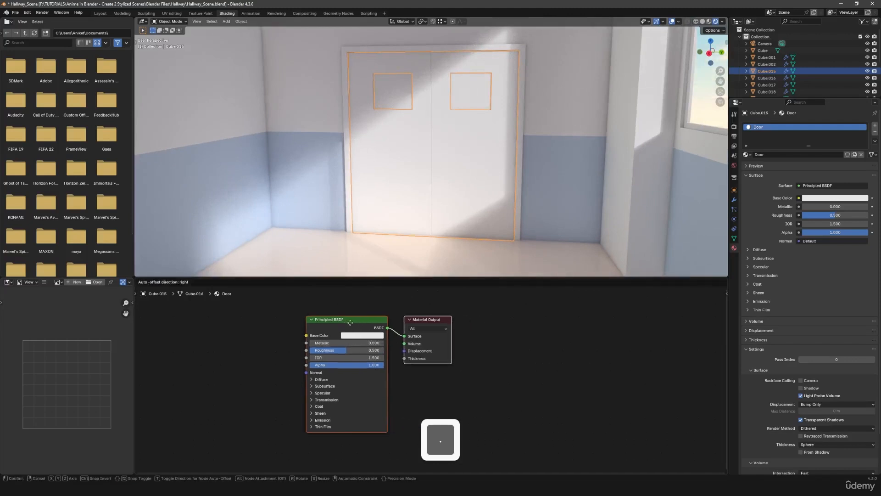
{"action": "left_click", "coordinate": [236, 326]}
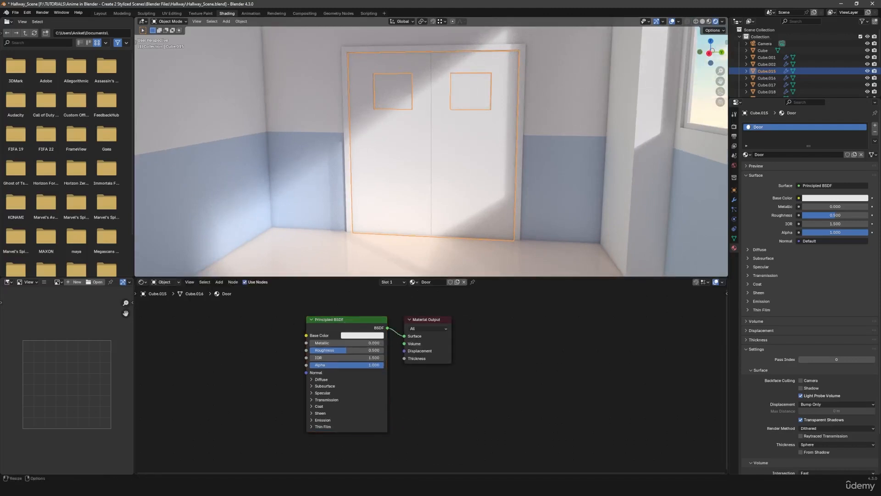
{"action": "key", "text": "ctrl+c"}
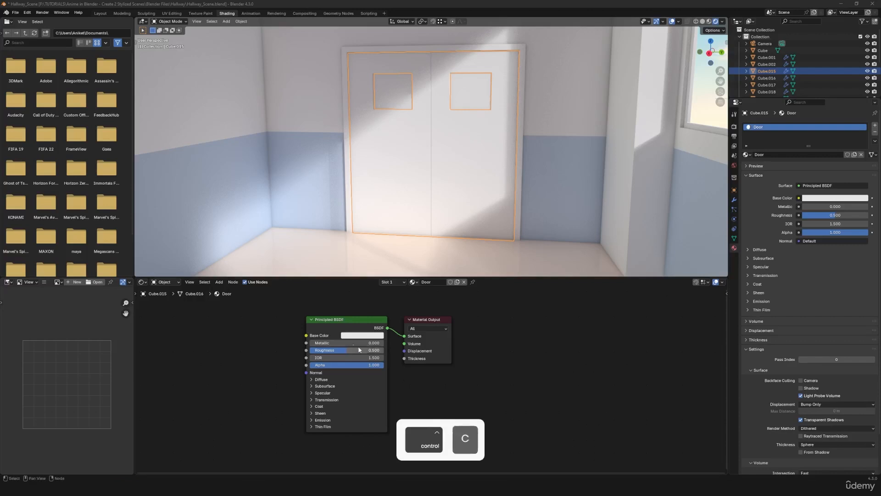
{"action": "left_click", "coordinate": [345, 338]}
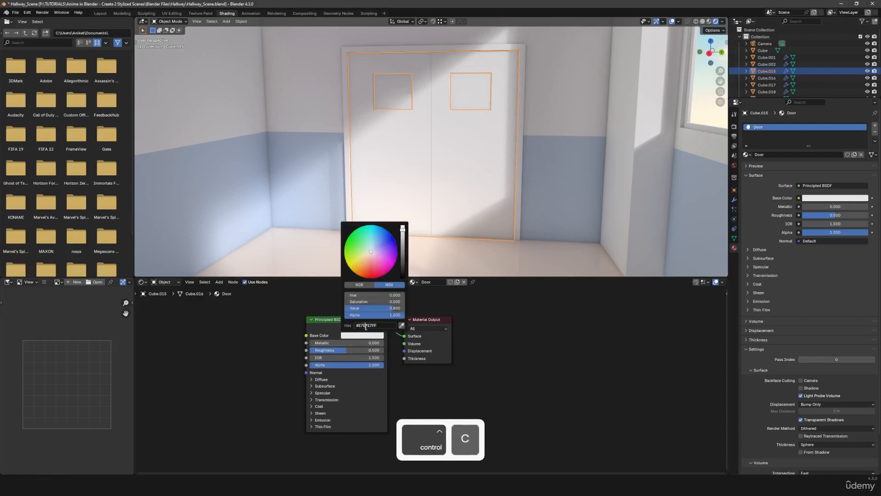
{"action": "left_click", "coordinate": [366, 326]}
{"action": "key", "text": "ctrl+v"}
{"action": "key", "text": "Return"}
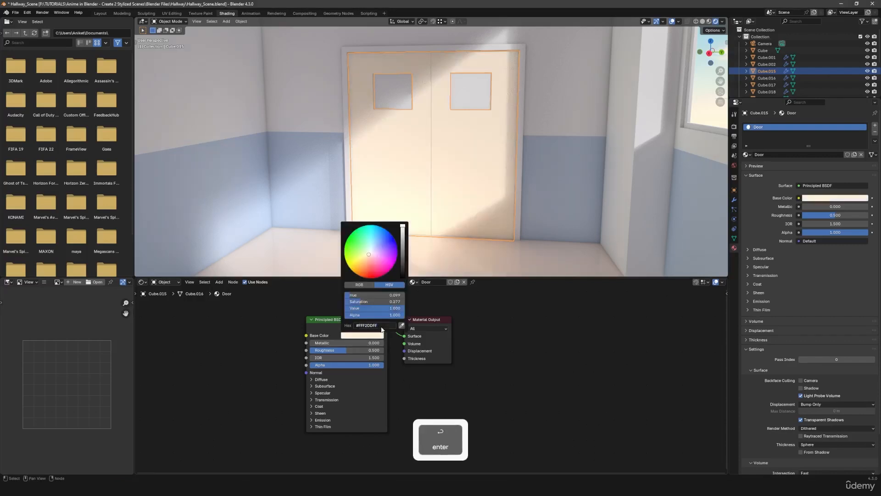
{"action": "middle_click_drag", "start_coordinate": [525, 176], "coordinate": [488, 147]}
{"action": "key", "text": "a"}
{"action": "key", "text": "a"}
- Link the far-end door's Door material to the three doors along the staircase-side wall, and deselect everything
{"action": "scroll", "coordinate": [461, 164], "scroll_direction": "down", "scroll_amount": 10}
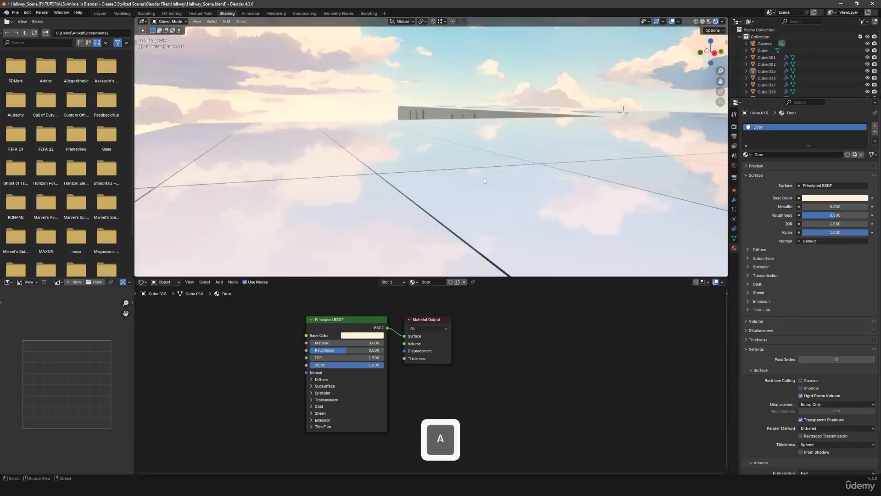
{"action": "scroll", "coordinate": [485, 180], "scroll_direction": "up", "scroll_amount": 10}
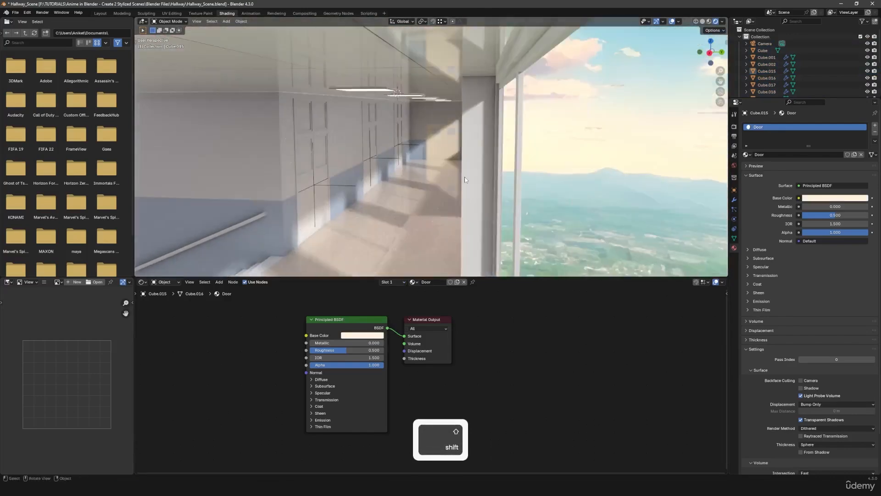
{"action": "middle_click_drag", "start_coordinate": [465, 179], "coordinate": [478, 181], "text": "shift"}
{"action": "left_click", "coordinate": [356, 188]}
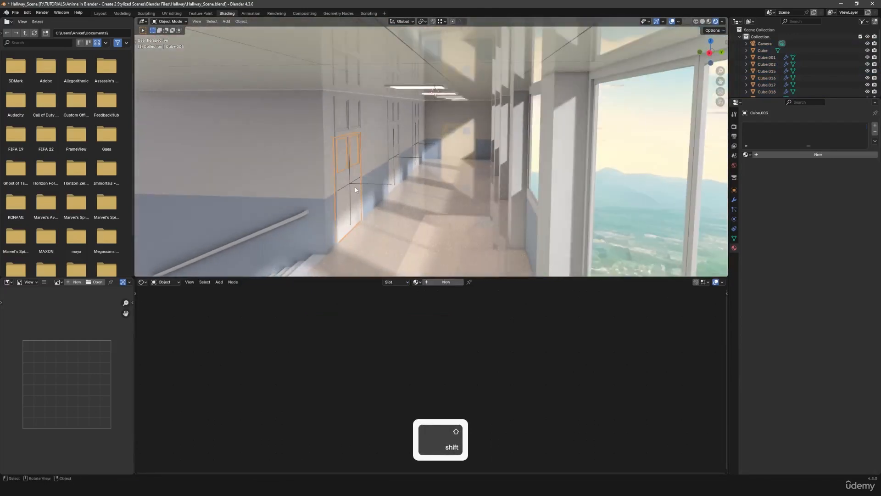
{"action": "left_click", "coordinate": [396, 166], "text": "shift"}
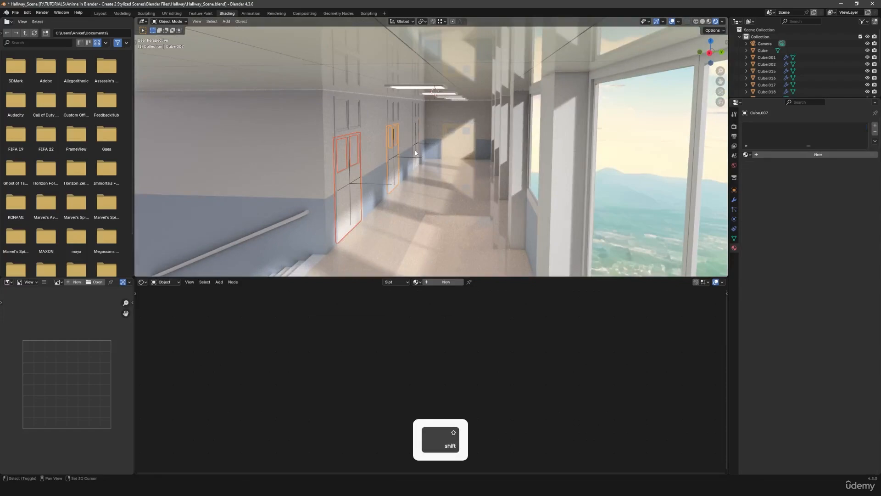
{"action": "key", "text": "ctrl+z"}
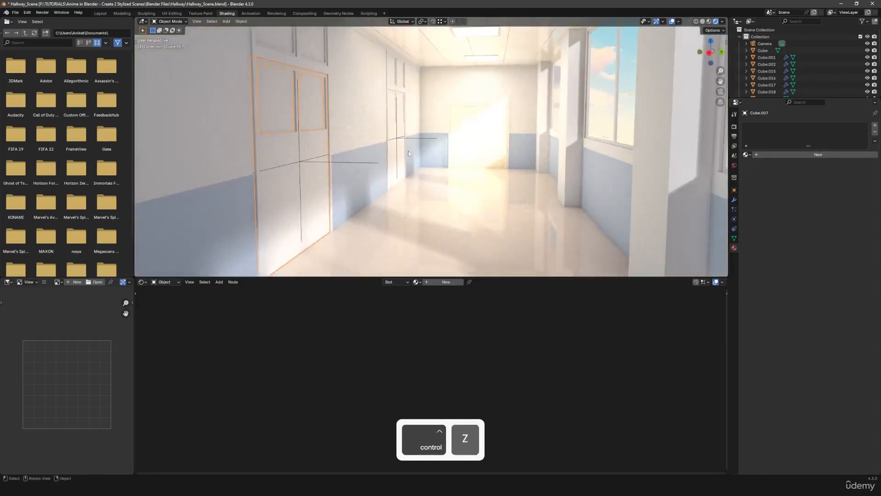
{"action": "left_click", "coordinate": [392, 148], "text": "shift"}
{"action": "scroll", "coordinate": [473, 145], "scroll_direction": "down", "scroll_amount": 3}
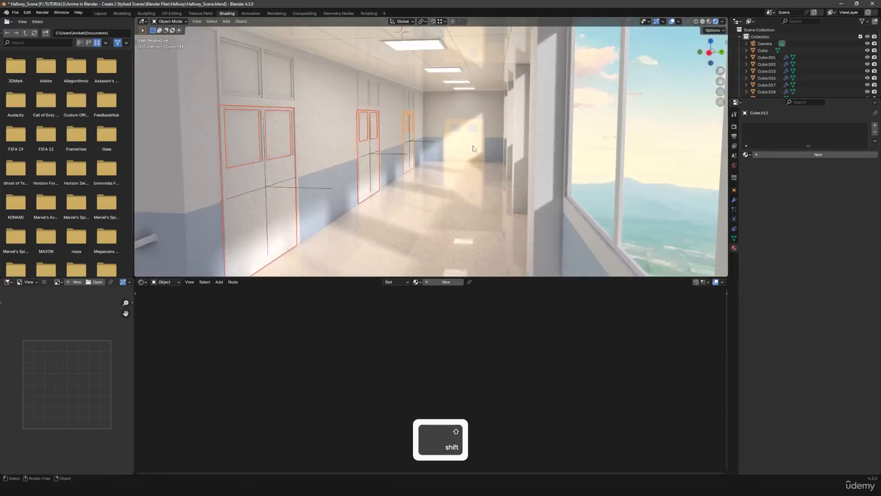
{"action": "left_click", "coordinate": [473, 148], "text": "shift"}
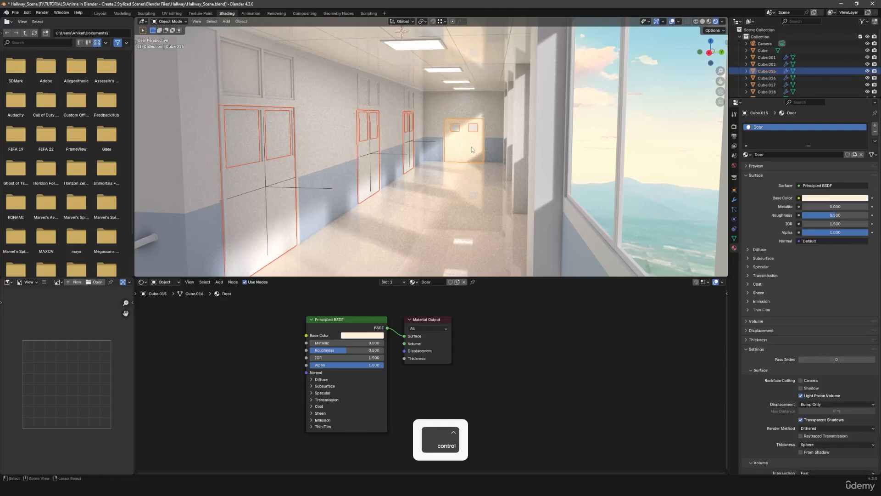
{"action": "key", "text": "ctrl+l"}
{"action": "left_click", "coordinate": [448, 164]}
{"action": "key", "text": "alt+a"}
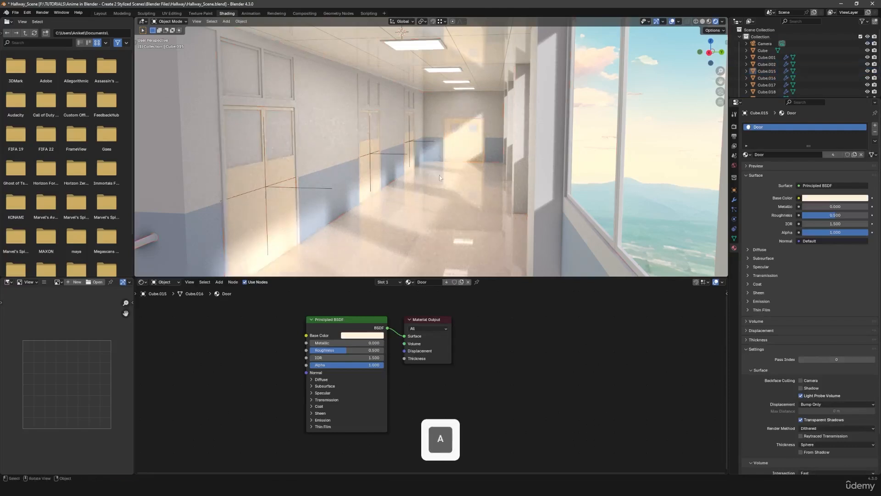
- Open the camera render and compare the earlier hallway images stored in render slots 1 and 2
{"action": "scroll", "coordinate": [433, 177], "scroll_direction": "down", "scroll_amount": 5}
{"action": "key", "text": "KP_0"}
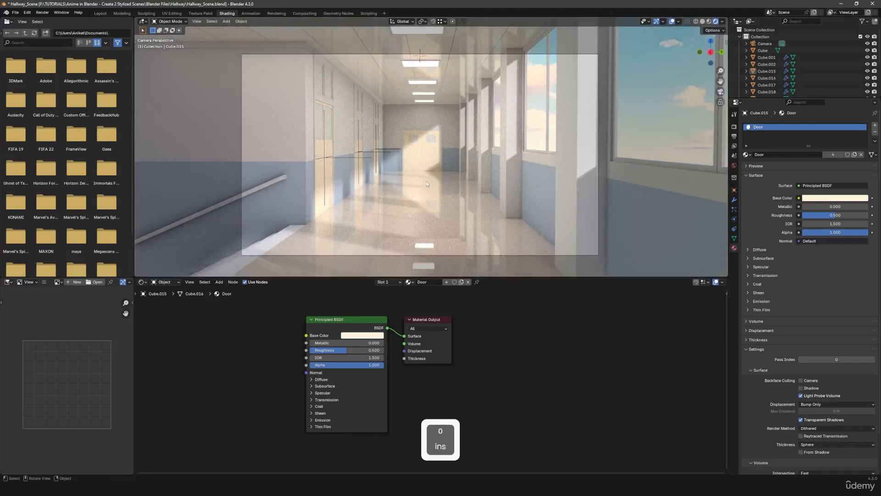
{"action": "key", "text": "F12"}
{"action": "key", "text": "j"}
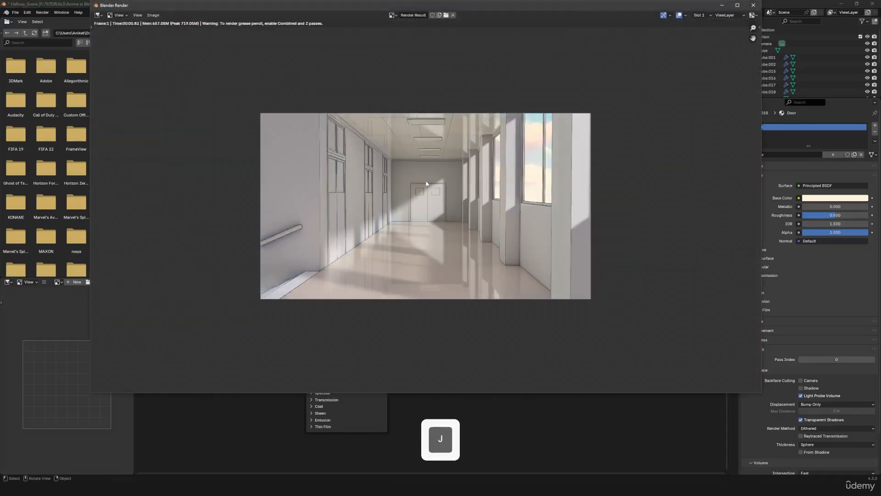
{"action": "key", "text": "j"}
{"action": "key", "text": "j"}
{"action": "key", "text": "j"}
{"action": "key", "text": "j"}
{"action": "key", "text": "j"}
{"action": "key", "text": "j"}
{"action": "key", "text": "j"}
{"action": "key", "text": "j"}
{"action": "key", "text": "j"}
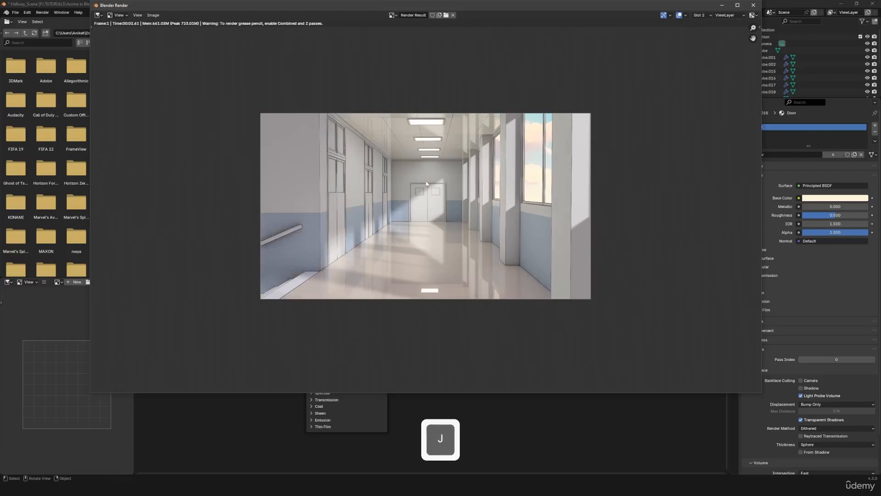
{"action": "key", "text": "j"}
{"action": "key", "text": "j"}
{"action": "key", "text": "j"}
- Render the hallway with the cream doors into Slot 1 and compare it with the previous render in Slot 2
{"action": "key", "text": "F12"}
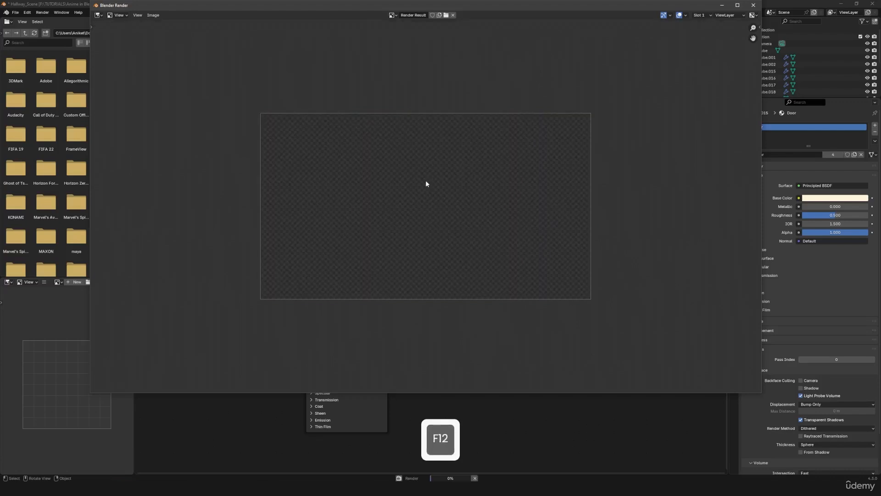
{"action": "key", "text": "j"}
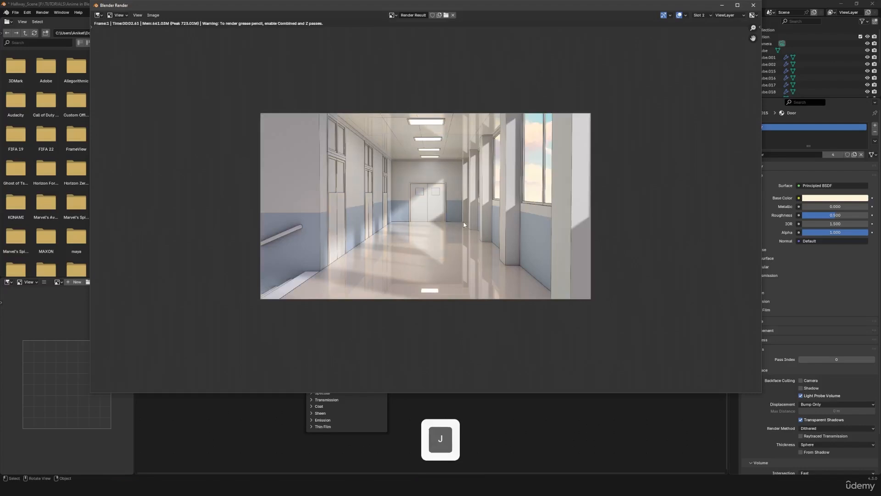
{"action": "key", "text": "j"}
{"action": "key", "text": "j"}
{"action": "key", "text": "j"}
{"action": "key", "text": "j"}
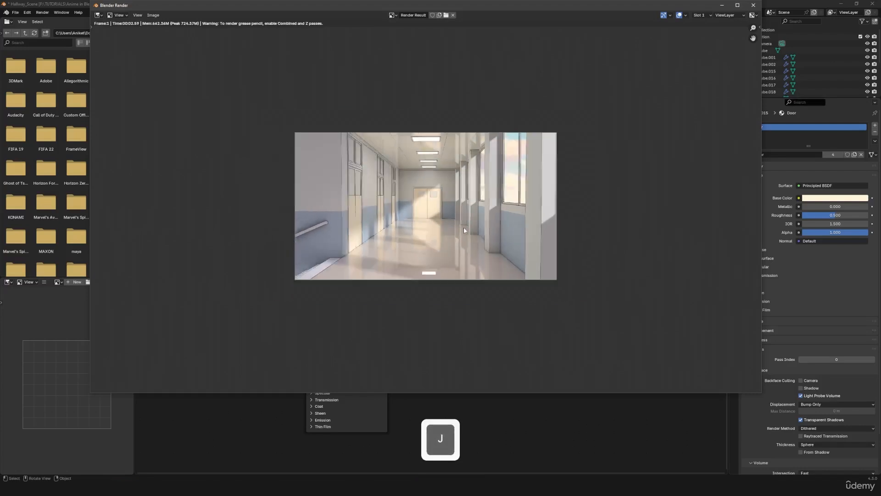
- Examine the door, wall and window colors across the new hallway render at different magnifications
{"action": "scroll", "coordinate": [464, 227], "scroll_direction": "down", "scroll_amount": 1}
{"action": "scroll", "coordinate": [466, 246], "scroll_direction": "up", "scroll_amount": 2}
{"action": "scroll", "coordinate": [448, 252], "scroll_direction": "up", "scroll_amount": 2}
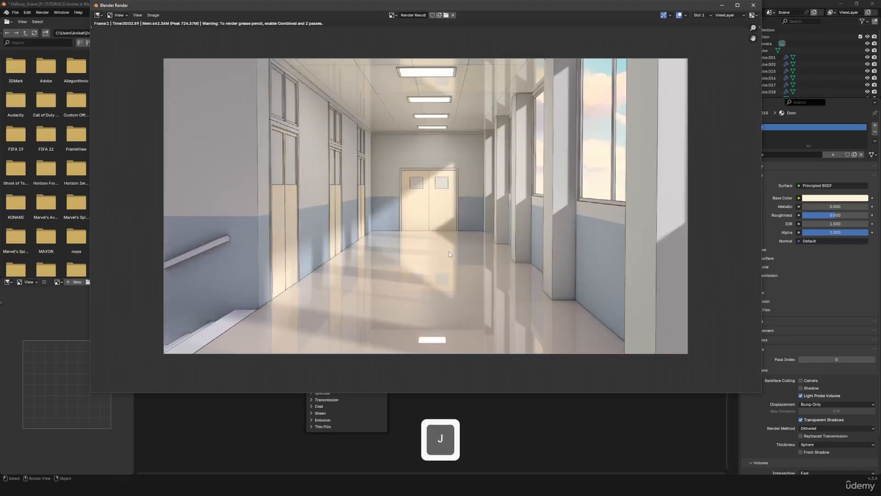
{"action": "scroll", "coordinate": [530, 201], "scroll_direction": "down", "scroll_amount": 2}
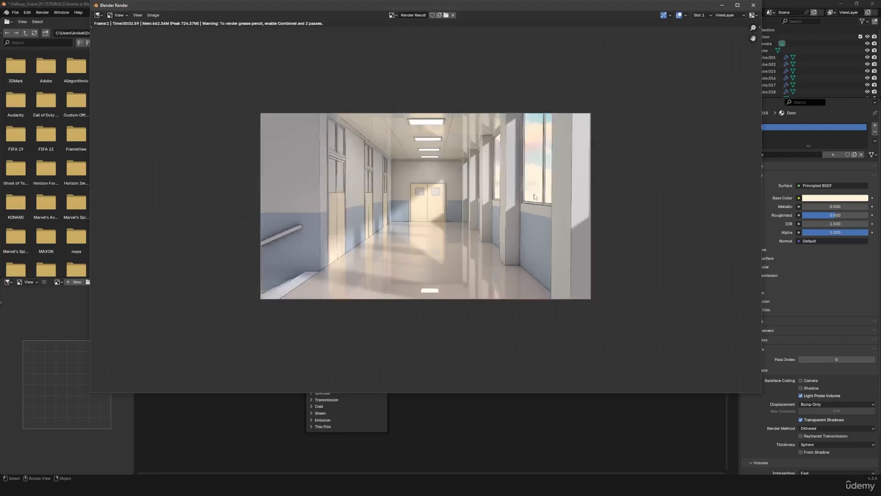
{"action": "scroll", "coordinate": [531, 198], "scroll_direction": "down", "scroll_amount": 1}
{"action": "scroll", "coordinate": [406, 245], "scroll_direction": "up", "scroll_amount": 2}
{"action": "mouse_move", "coordinate": [406, 245]}
{"action": "middle_mouse_down"}
{"action": "mouse_move", "coordinate": [429, 246]}
{"action": "mouse_move", "coordinate": [402, 249]}
{"action": "middle_mouse_up"}
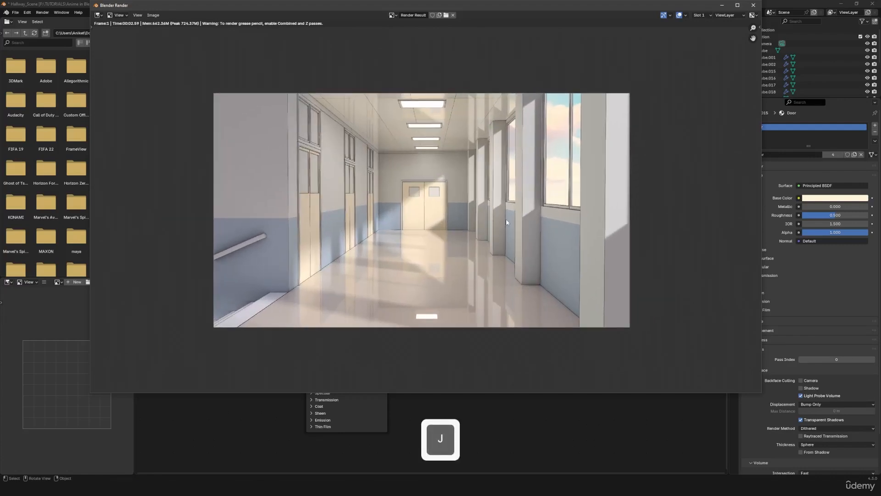
{"action": "scroll", "coordinate": [409, 216], "scroll_direction": "down", "scroll_amount": 3}
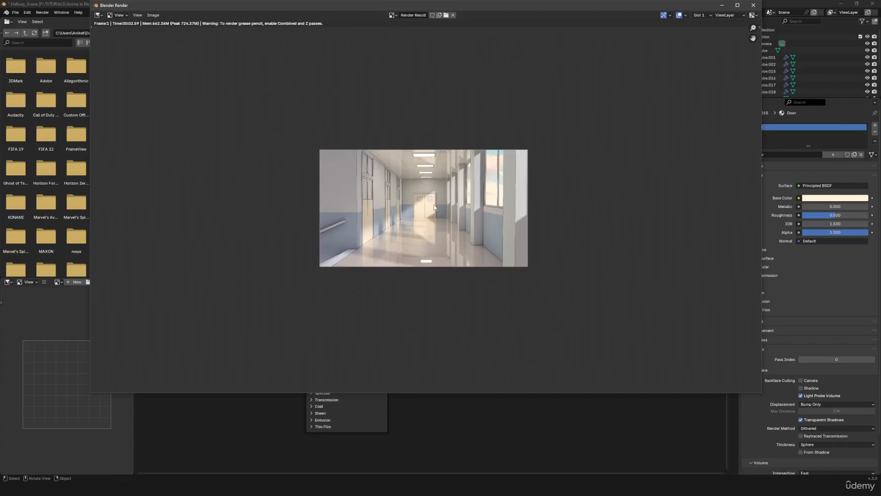
{"action": "scroll", "coordinate": [434, 211], "scroll_direction": "up", "scroll_amount": 2}
{"action": "scroll", "coordinate": [434, 213], "scroll_direction": "up", "scroll_amount": 1}
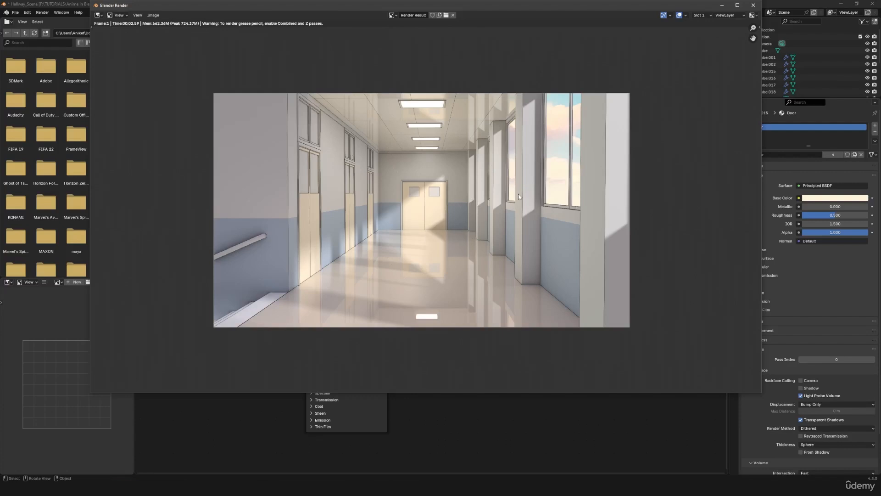
{"action": "middle_click_drag", "start_coordinate": [597, 153], "coordinate": [621, 165]}
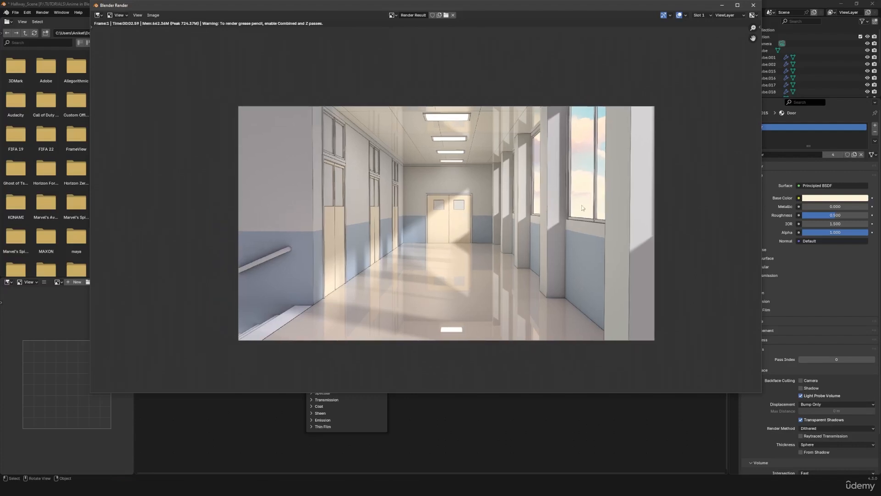
- Close the rendered image and save Hallway_Scene.blend
{"action": "left_click", "coordinate": [753, 6]}
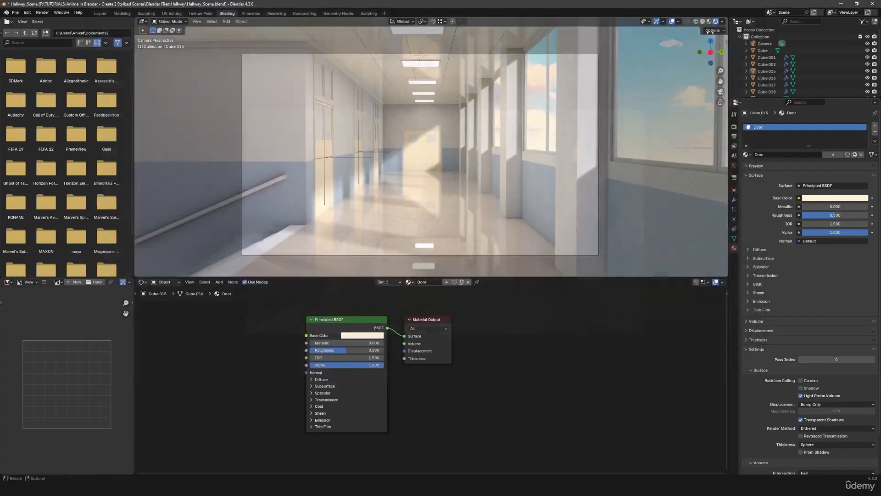
{"action": "key", "text": "ctrl+s"}
- Select the window frames object along the hallway's outer wall
{"action": "middle_click_drag", "start_coordinate": [421, 176], "coordinate": [392, 177]}
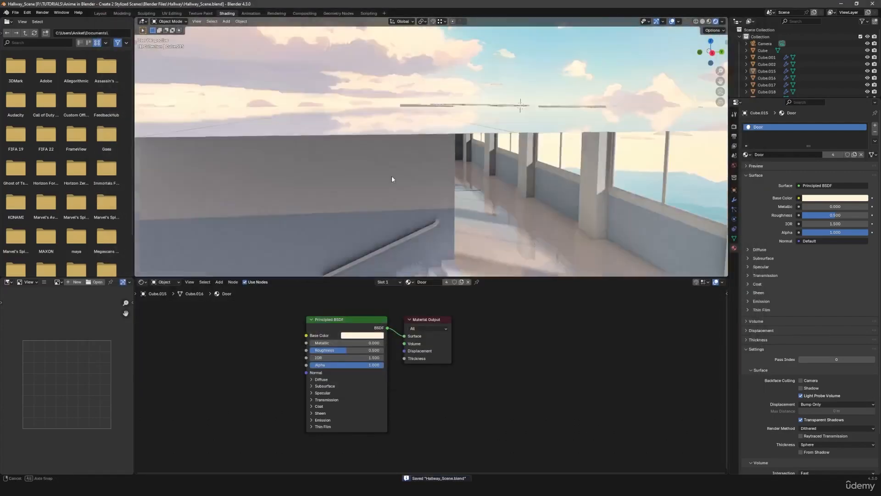
{"action": "scroll", "coordinate": [393, 176], "scroll_direction": "down", "scroll_amount": 4}
{"action": "middle_click_drag", "start_coordinate": [467, 209], "coordinate": [413, 243], "text": "shift"}
{"action": "middle_click_drag", "start_coordinate": [414, 244], "coordinate": [411, 222]}
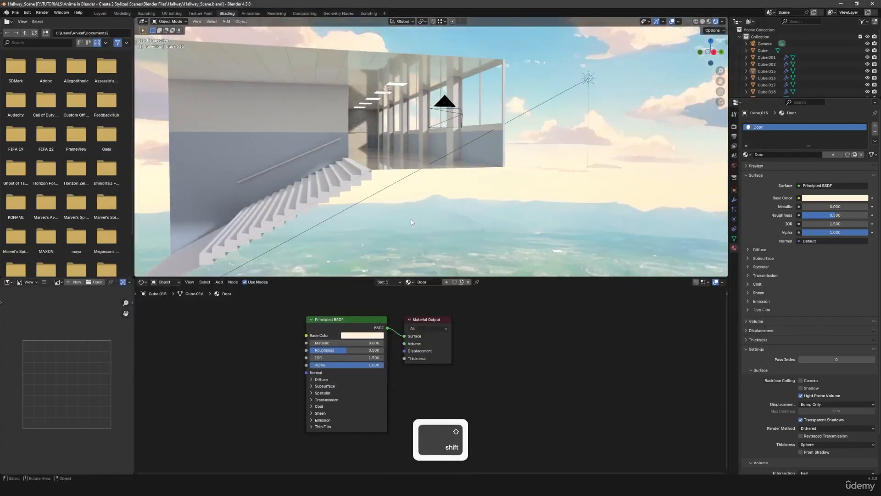
{"action": "scroll", "coordinate": [411, 221], "scroll_direction": "up", "scroll_amount": 2}
{"action": "middle_click_drag", "start_coordinate": [410, 189], "coordinate": [409, 193]}
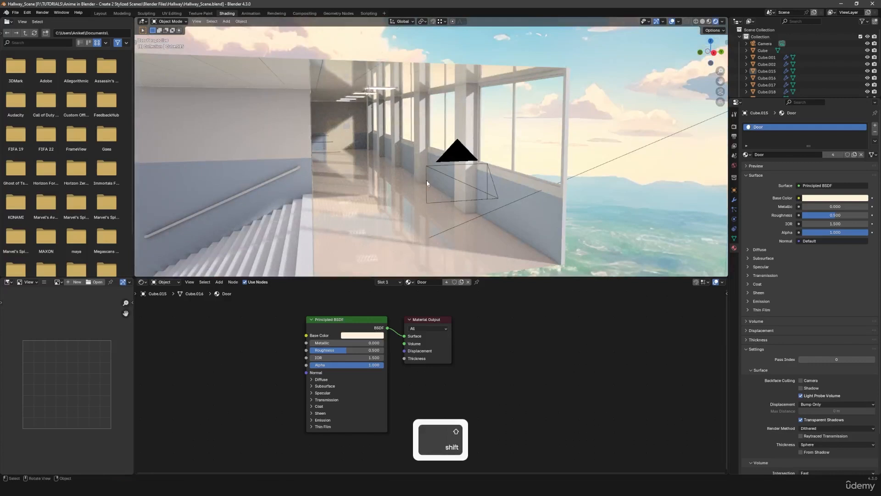
{"action": "middle_click_drag", "start_coordinate": [454, 151], "coordinate": [499, 142], "text": "shift"}
{"action": "scroll", "coordinate": [498, 138], "scroll_direction": "up", "scroll_amount": 4}
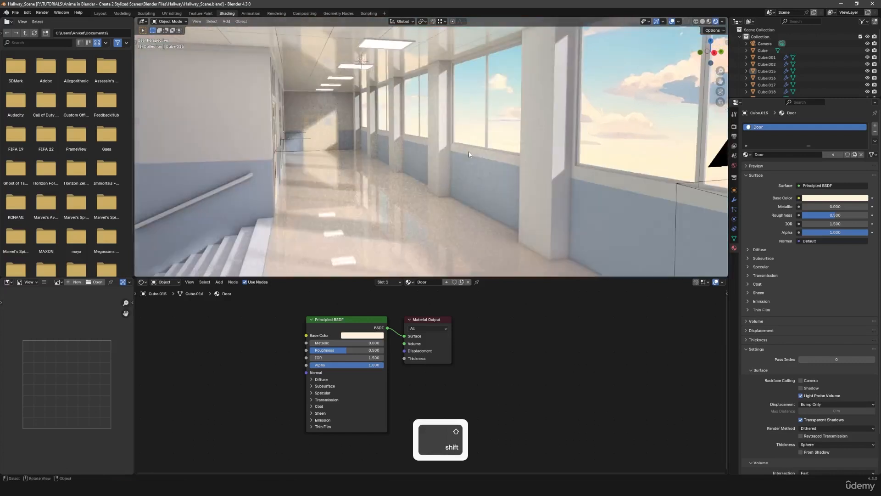
{"action": "left_click", "coordinate": [487, 117]}
{"action": "scroll", "coordinate": [488, 122], "scroll_direction": "up", "scroll_amount": 2}
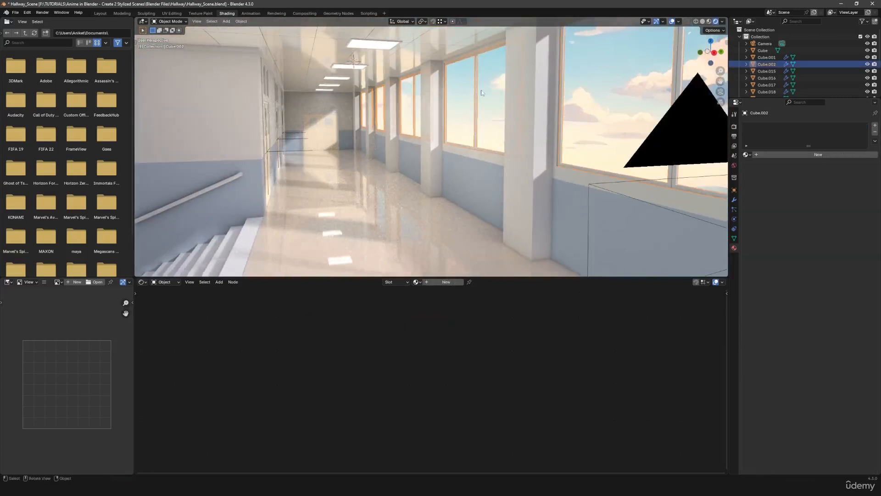
{"action": "middle_click_drag", "start_coordinate": [455, 158], "coordinate": [428, 177]}
{"action": "scroll", "coordinate": [432, 172], "scroll_direction": "down", "scroll_amount": 4}
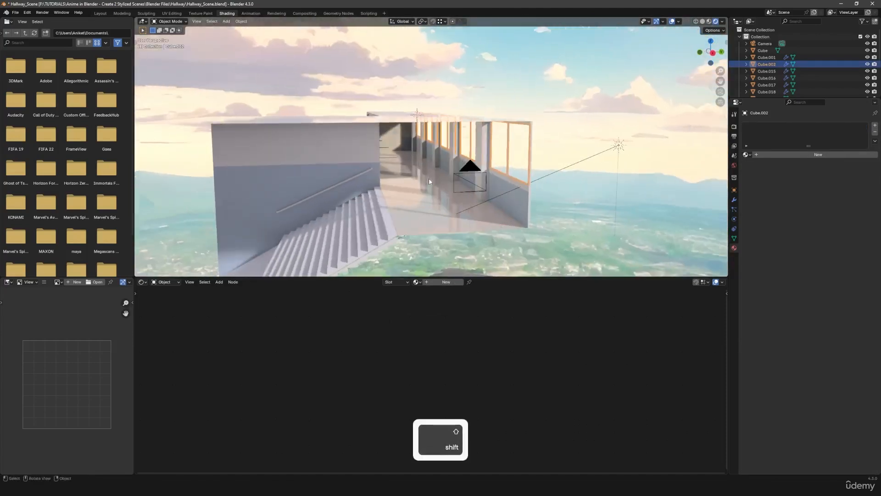